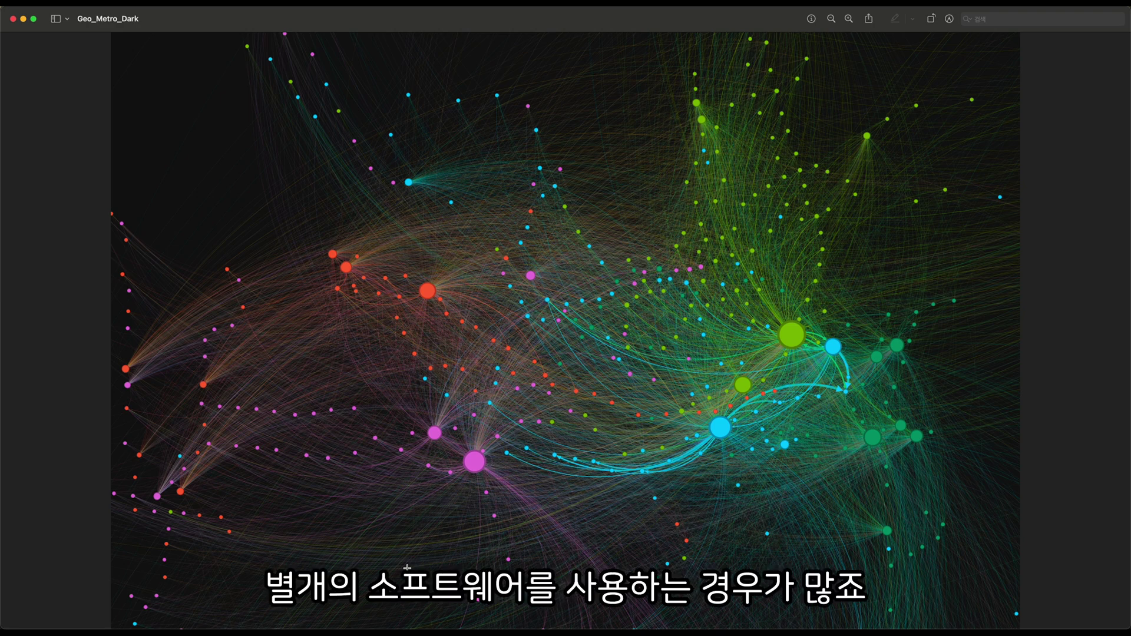
Step: Switch to Chrome, open the kepler.gl website and display the Line example in its map gallery
key(super+Tab)
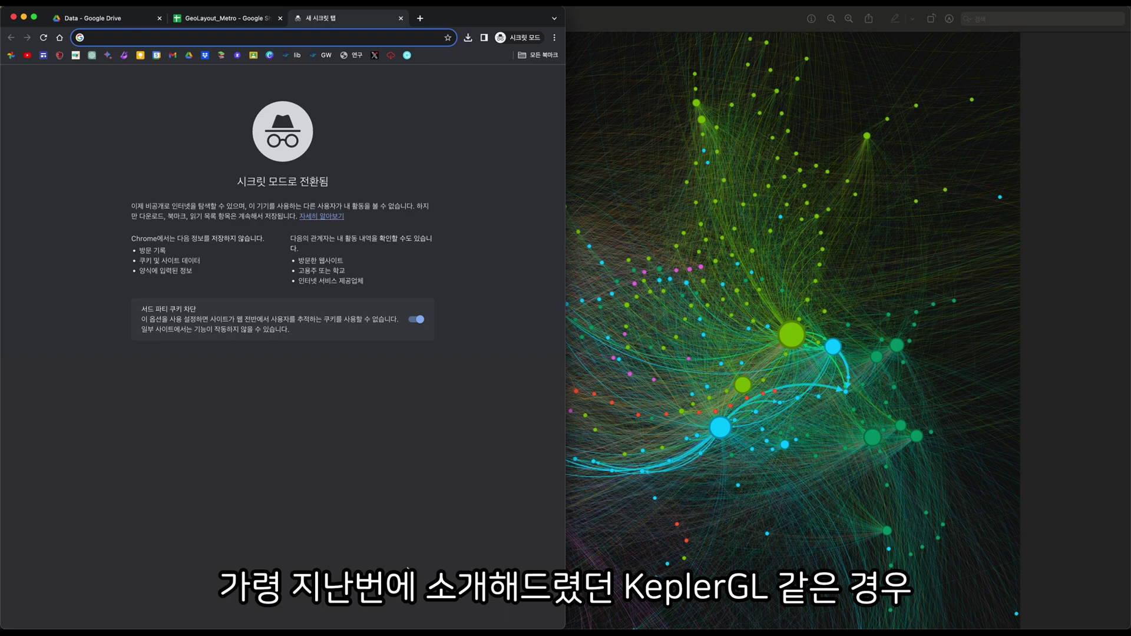
text(k)
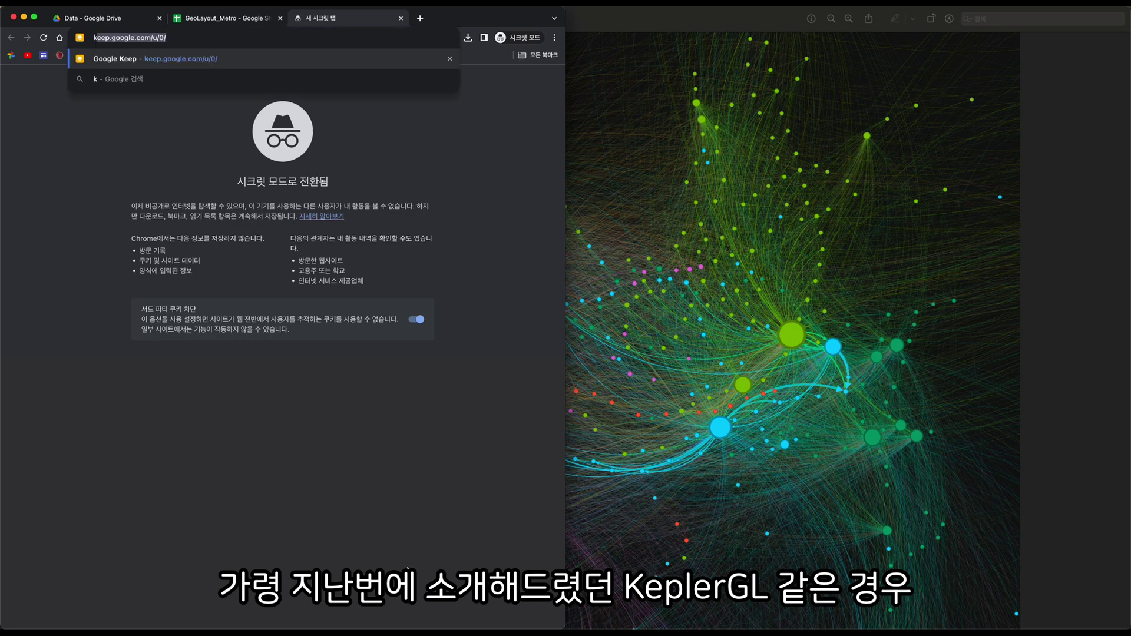
text(epler.gl)
key(Return)
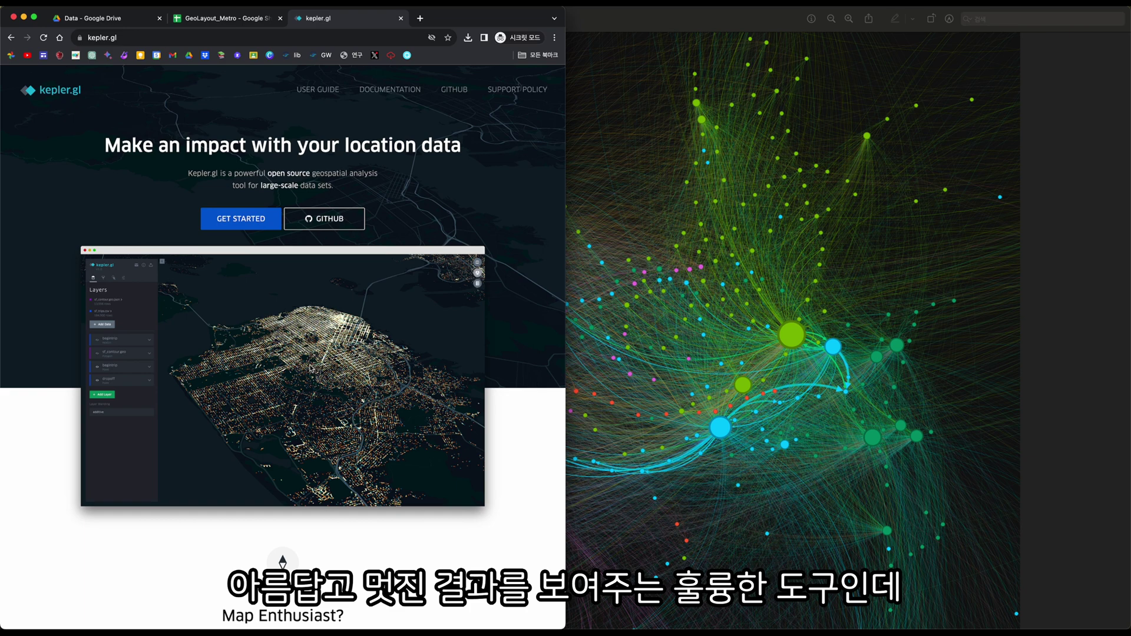
scroll(283, 342, down, 2)
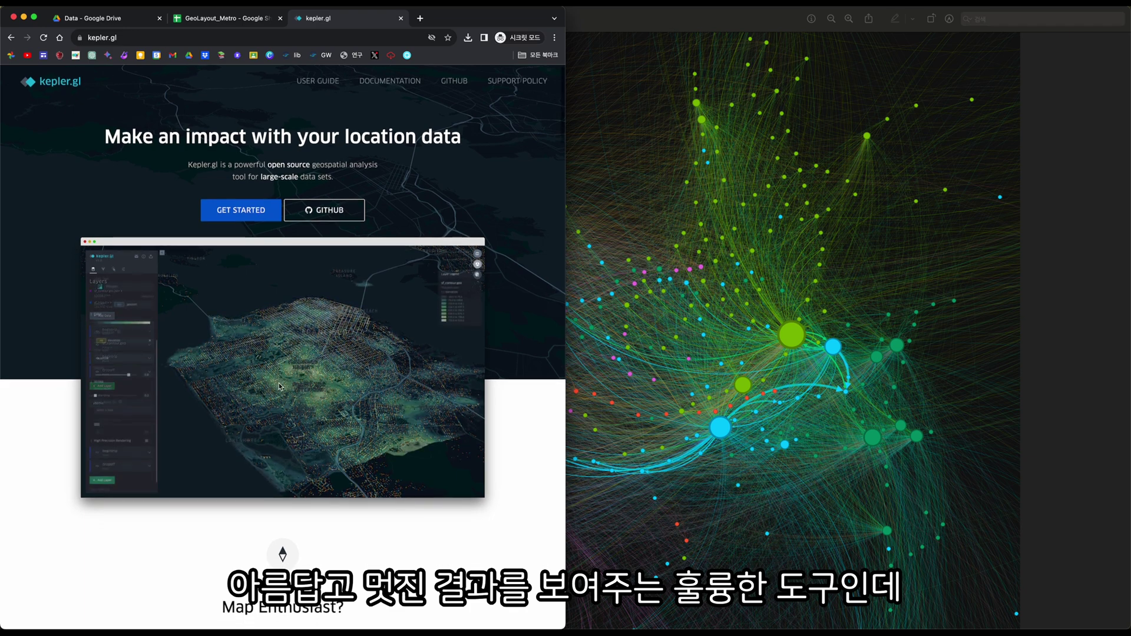
scroll(292, 413, down, 8)
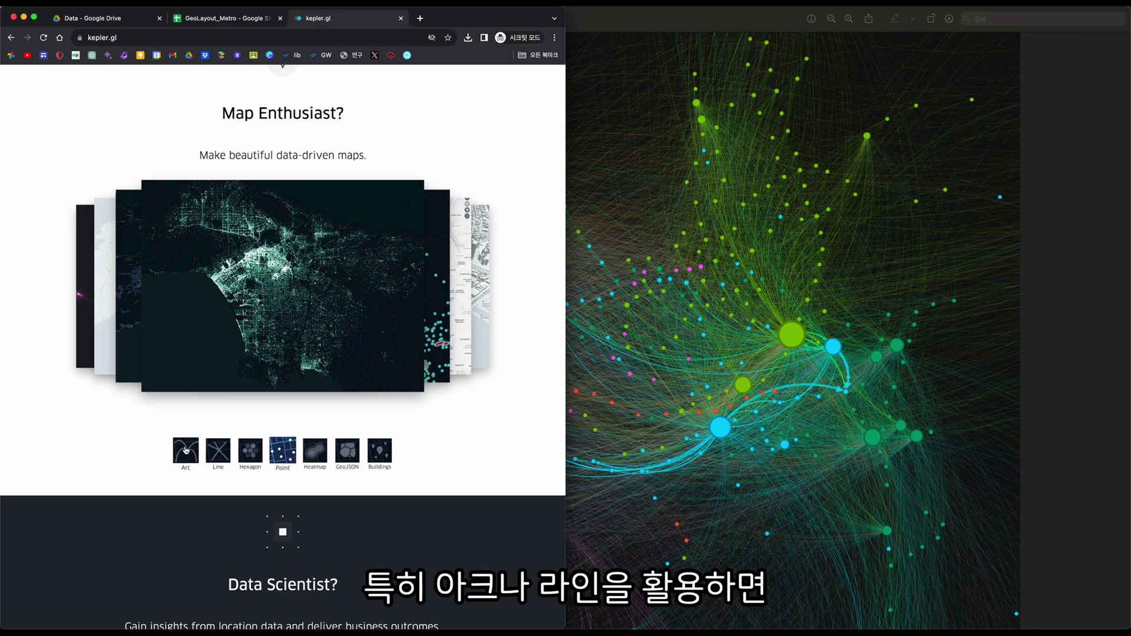
click(223, 458)
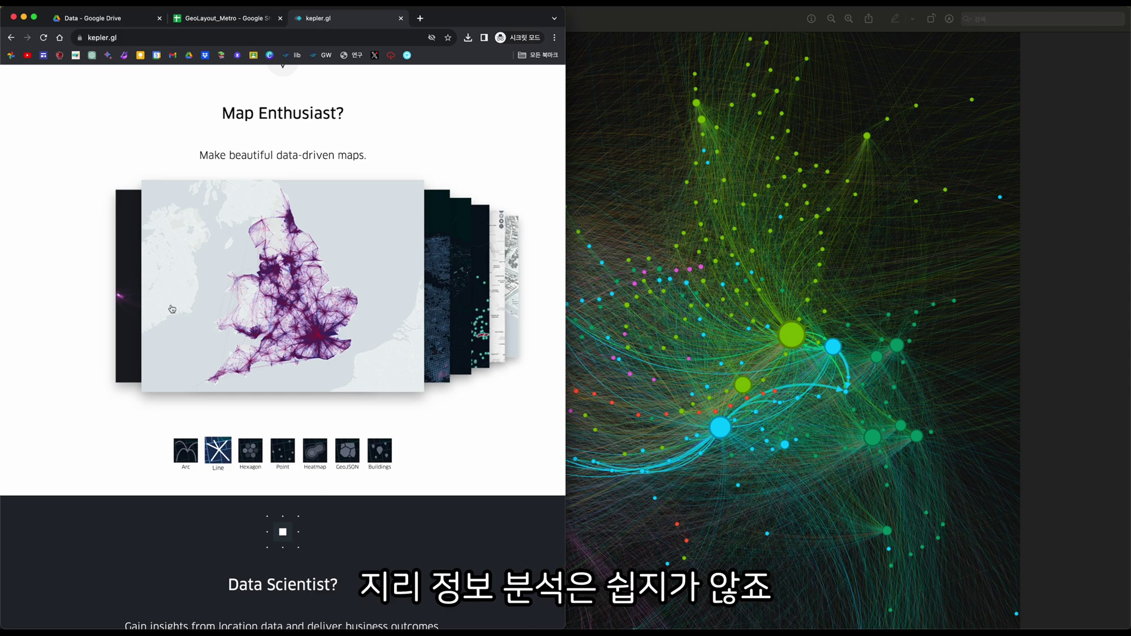
key(super+Tab)
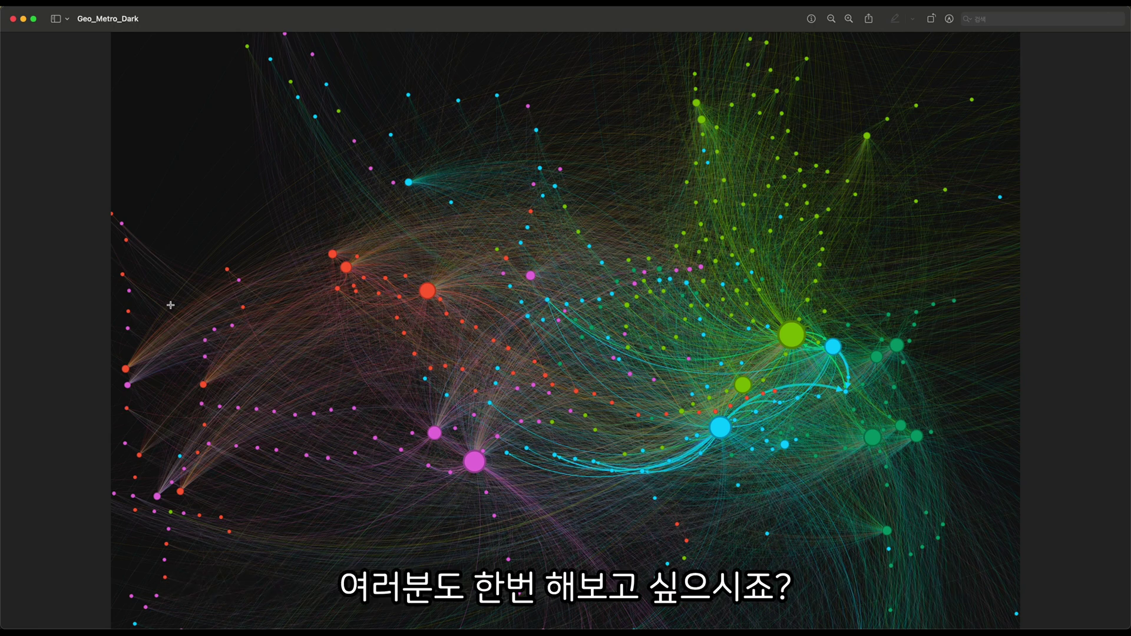
key(super+Tab)
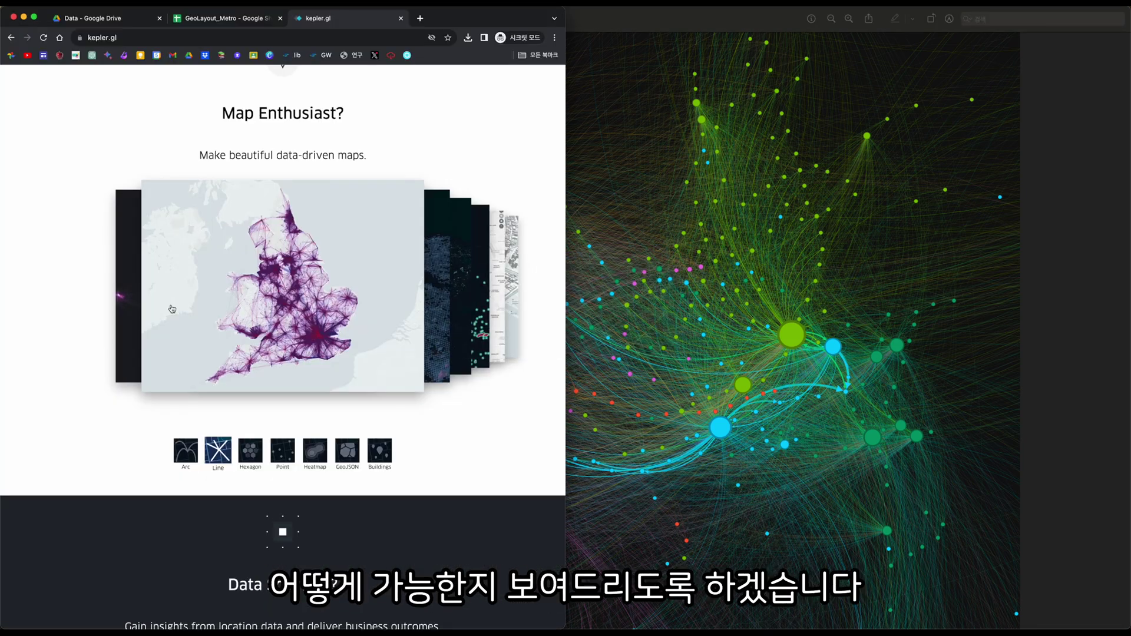
Step: Search Google for "gephi plugin" in a new browser tab and open the official Gephi Plugins site
key(ctrl+t)
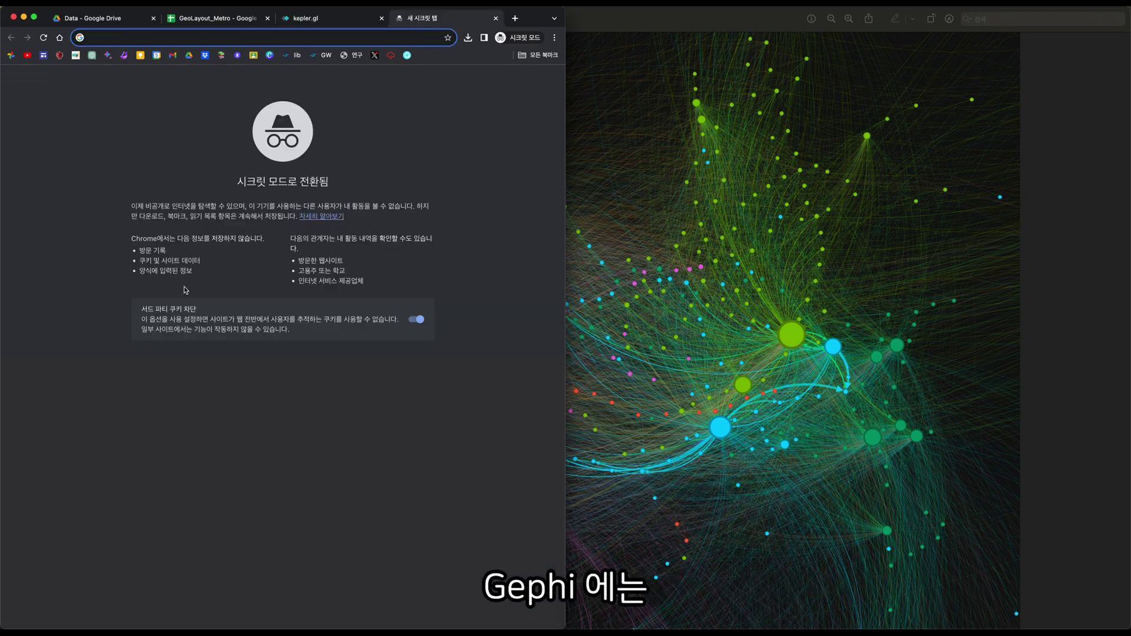
text(gephi plugin)
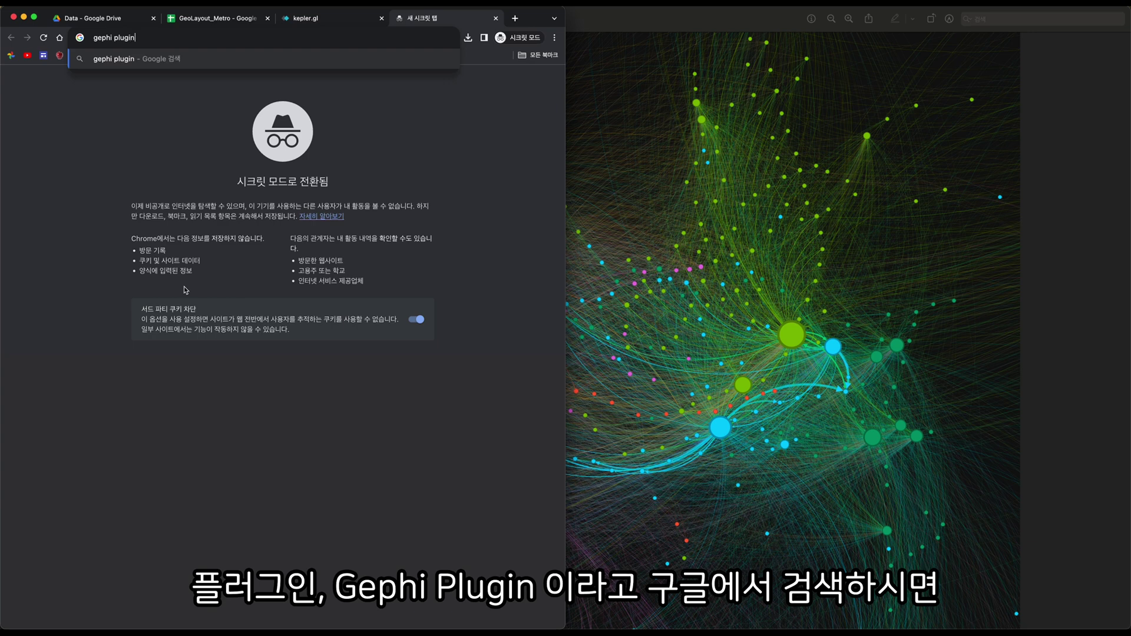
key(Return)
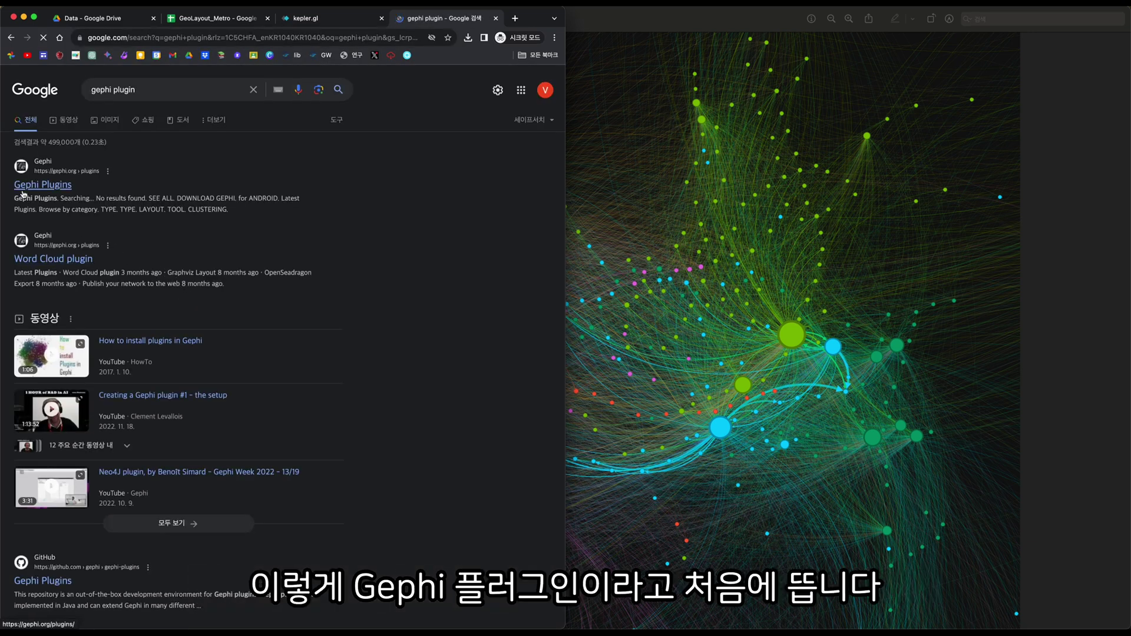
click(50, 189)
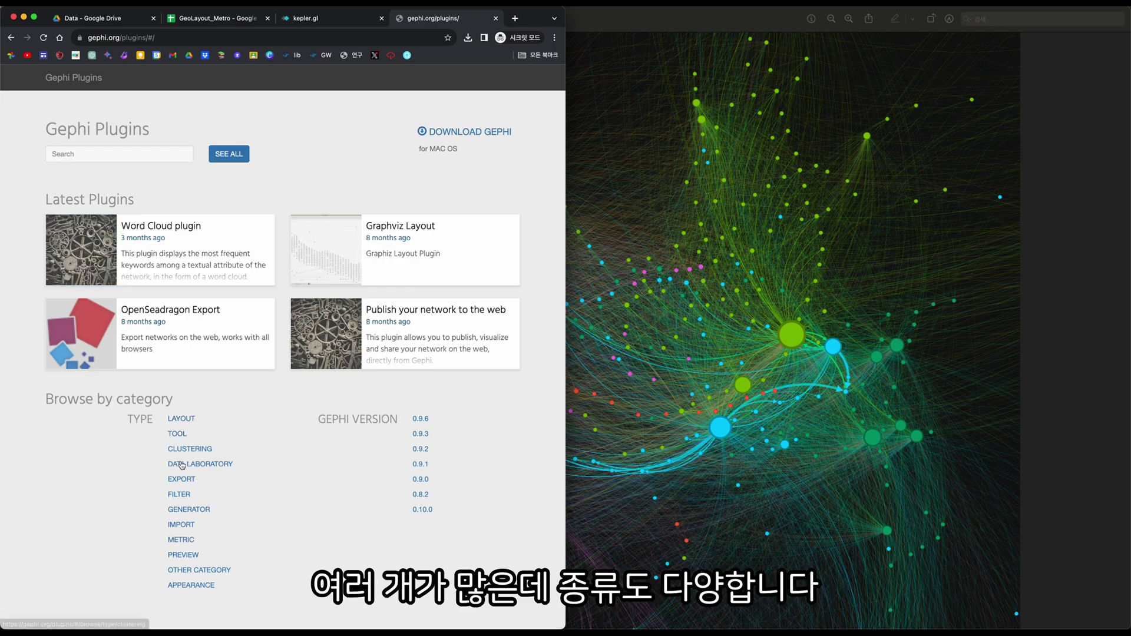
Step: Browse the plugins of type Layout and open the GeoLayout plugin's page
click(184, 422)
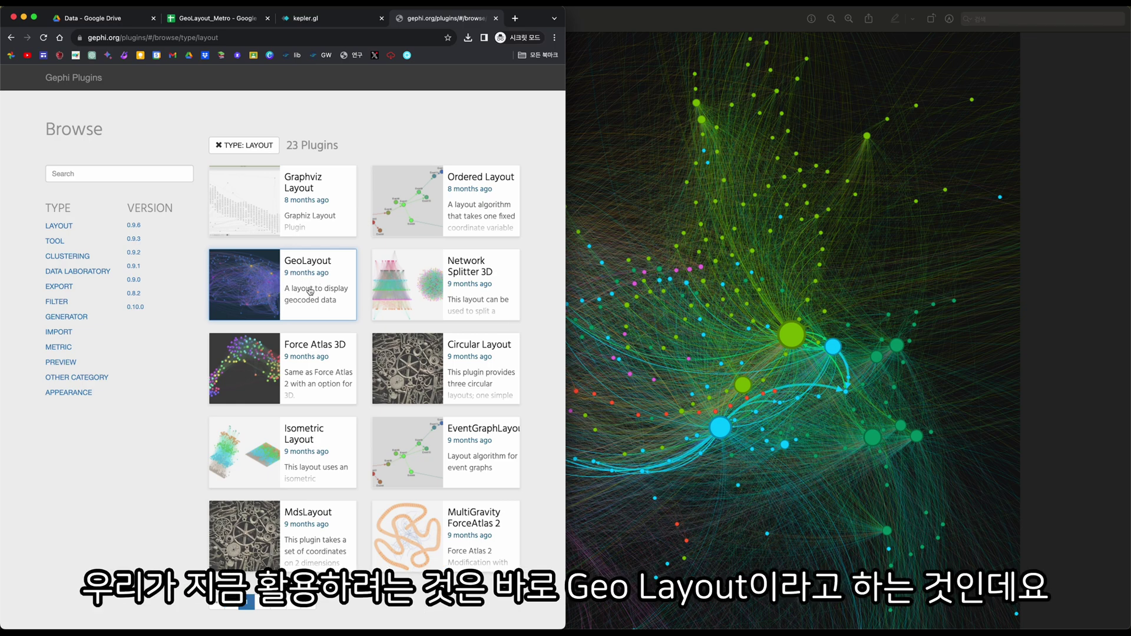
click(76, 172)
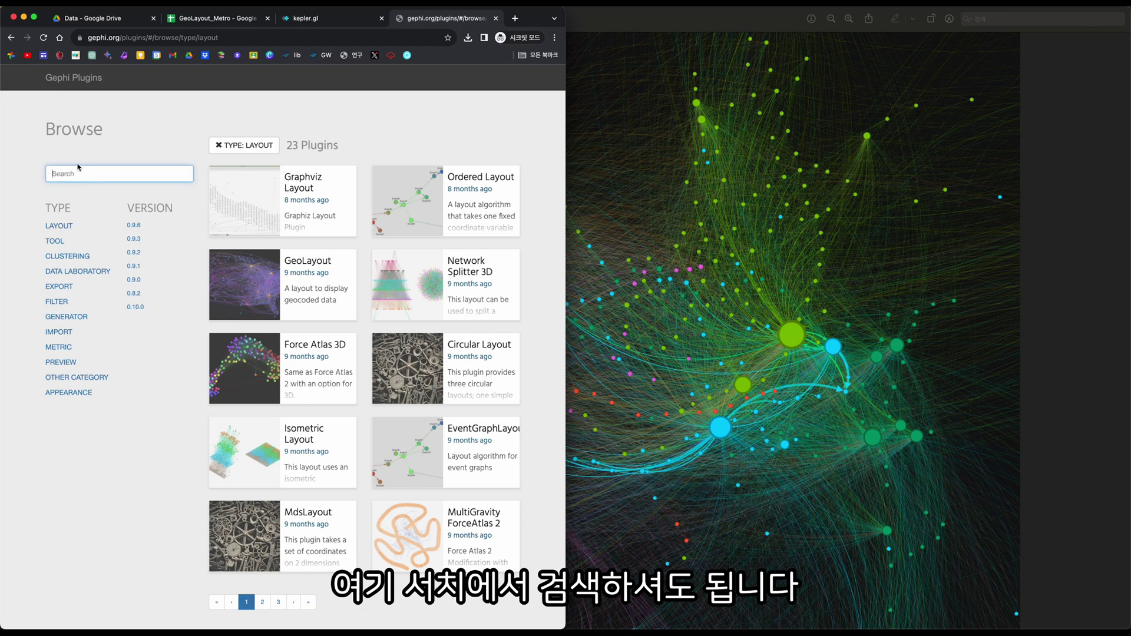
click(297, 280)
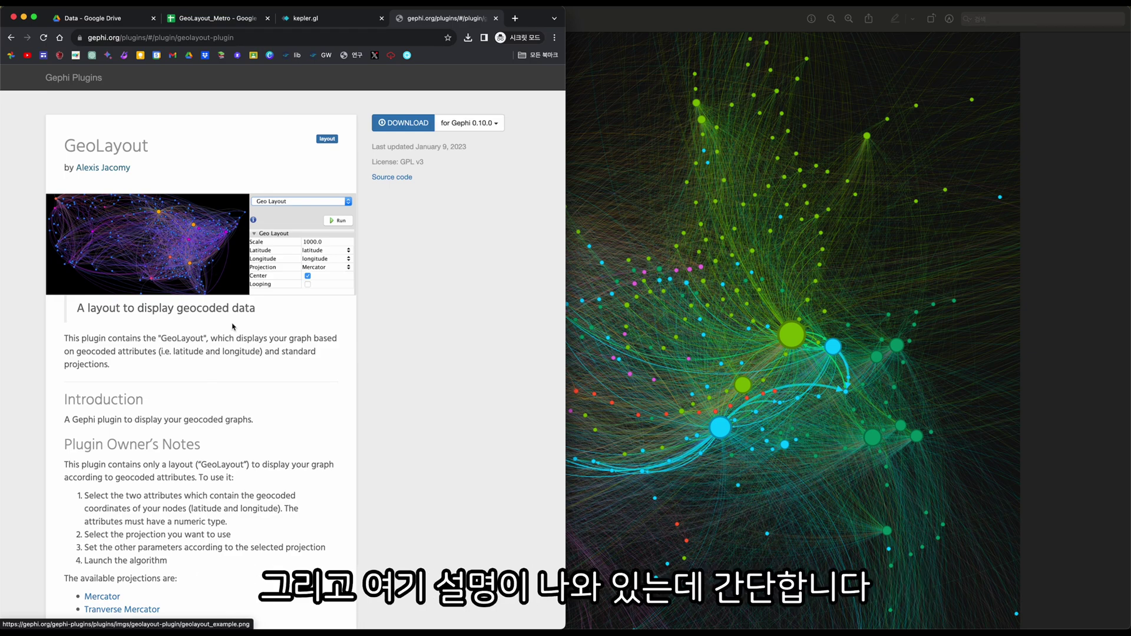
Step: Read the GeoLayout usage notes, highlighting the "numeric type" requirement for the latitude and longitude attributes
scroll(232, 324, down, 5)
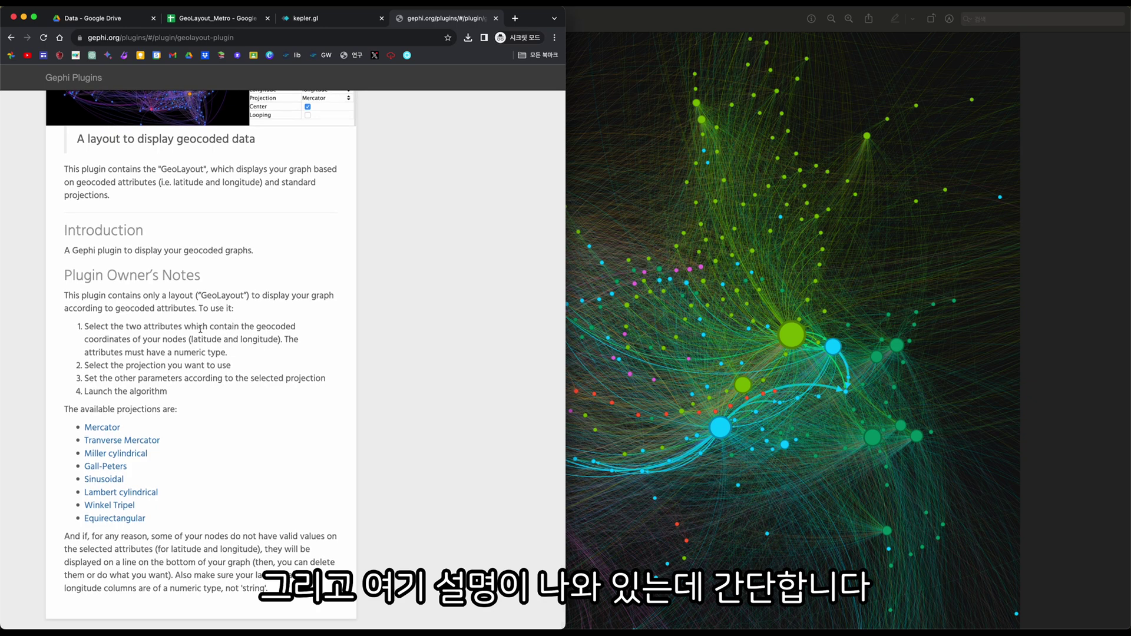
drag(191, 343, 280, 344)
drag(174, 353, 225, 356)
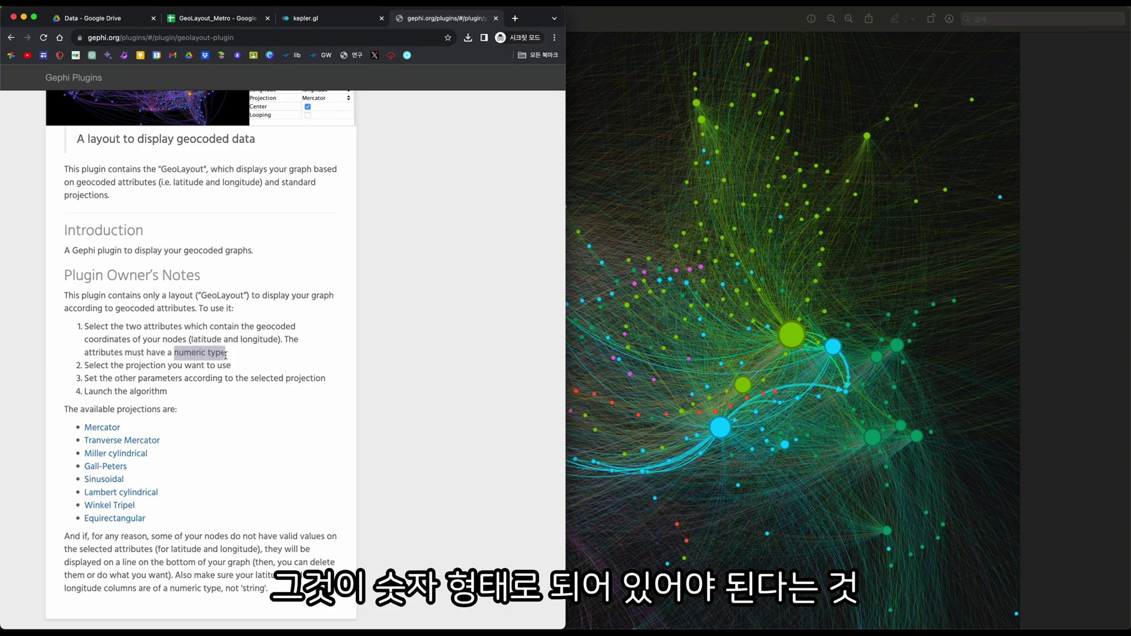
scroll(200, 322, up, 3)
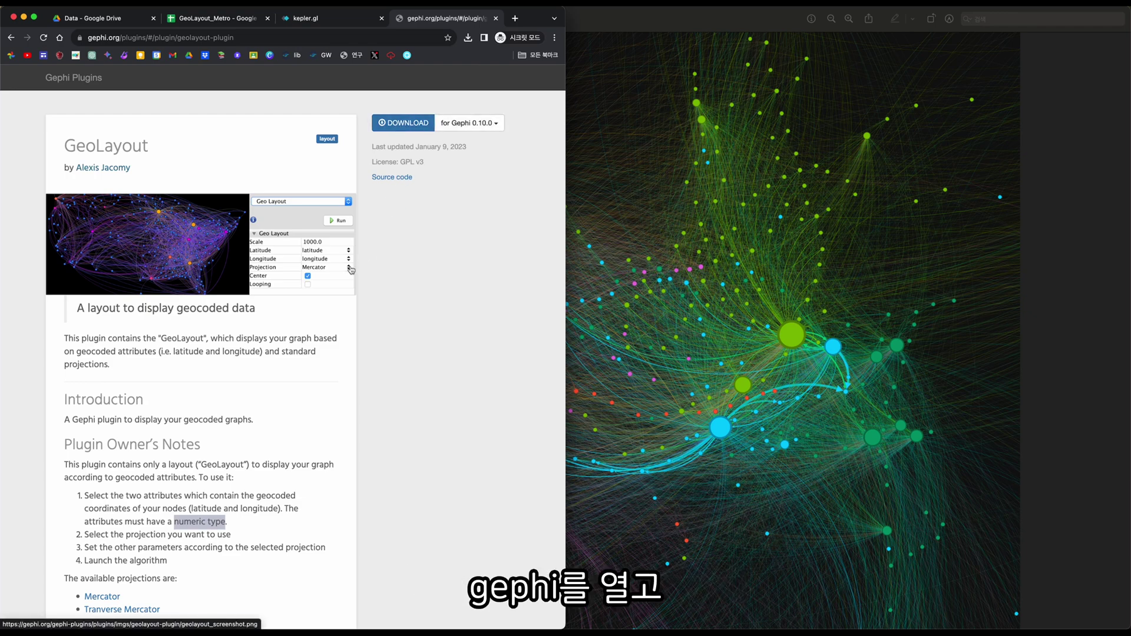
Step: Launch Gephi, close its welcome window and open the plugin manager
key(super+space)
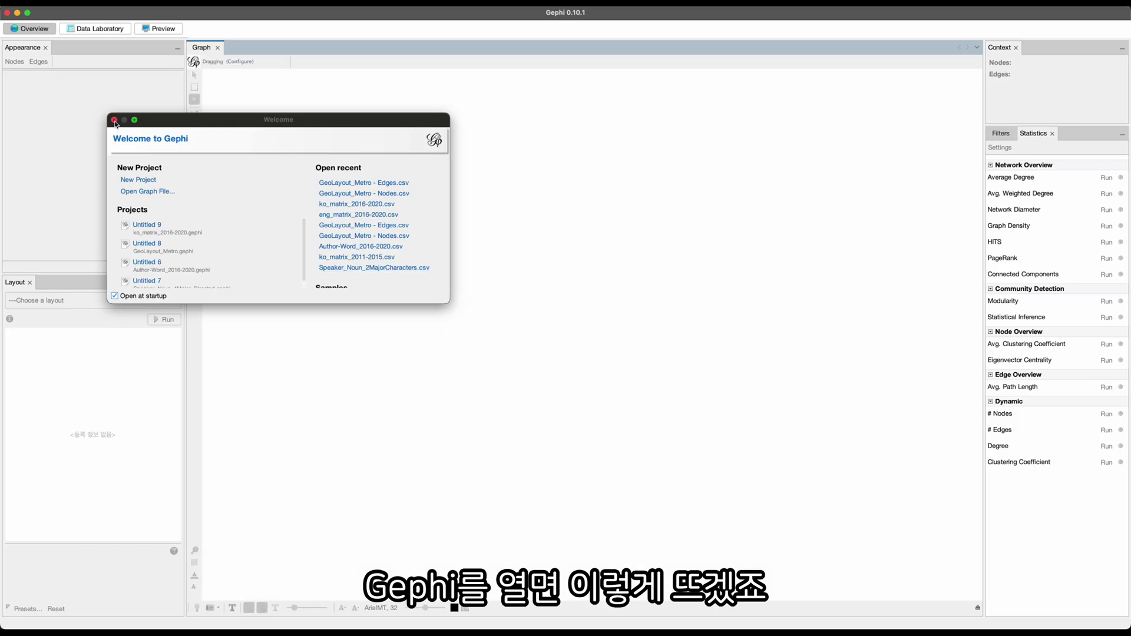
click(114, 120)
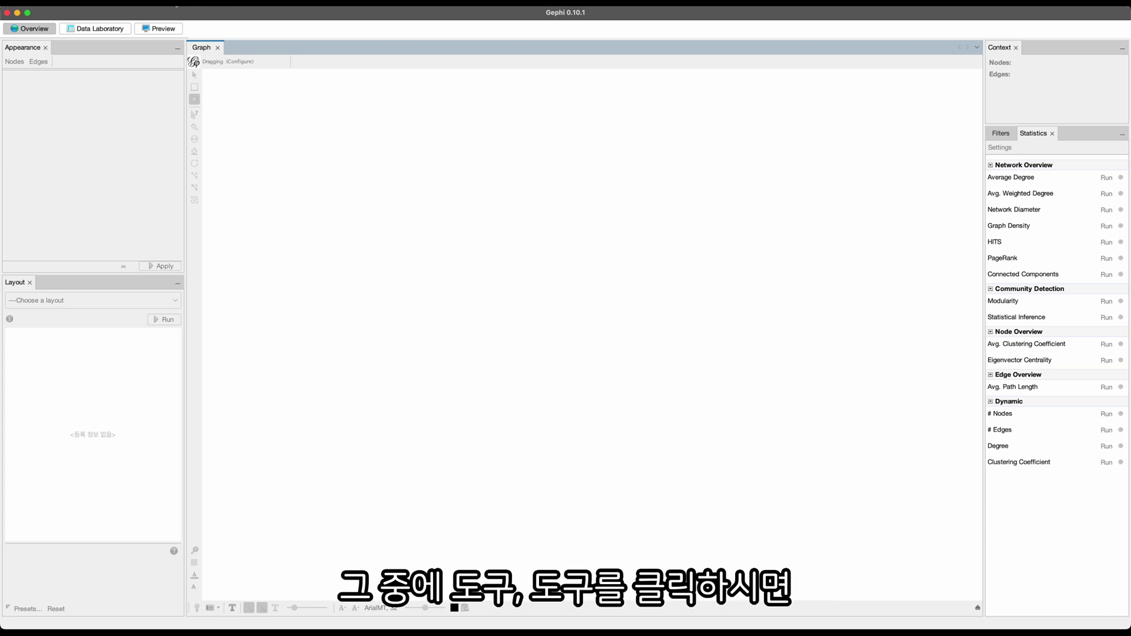
click(176, 4)
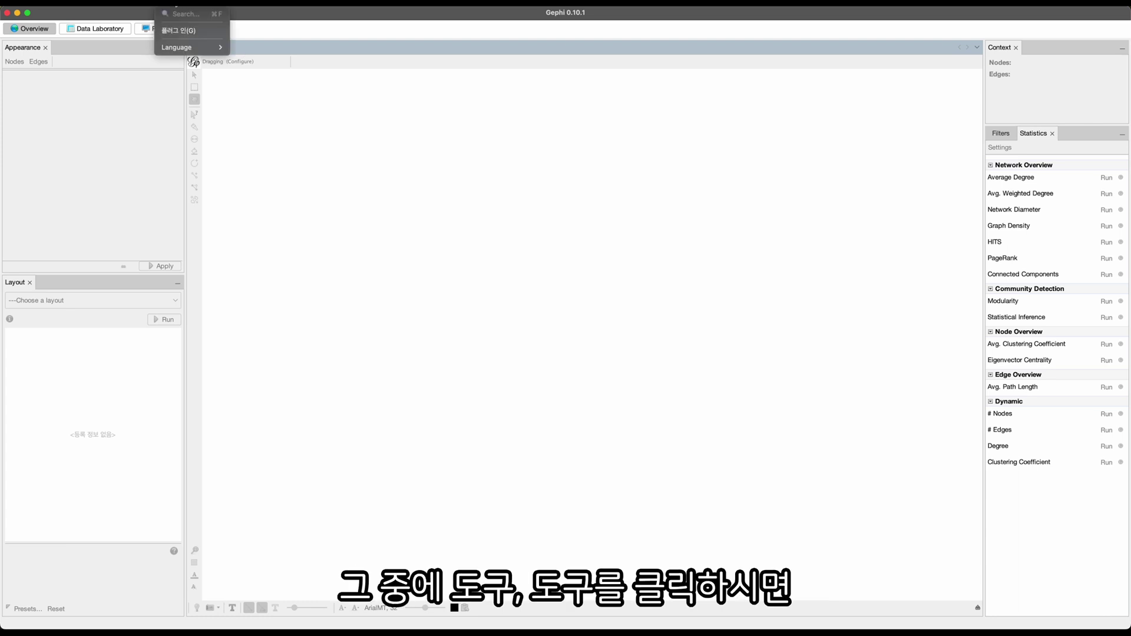
click(180, 31)
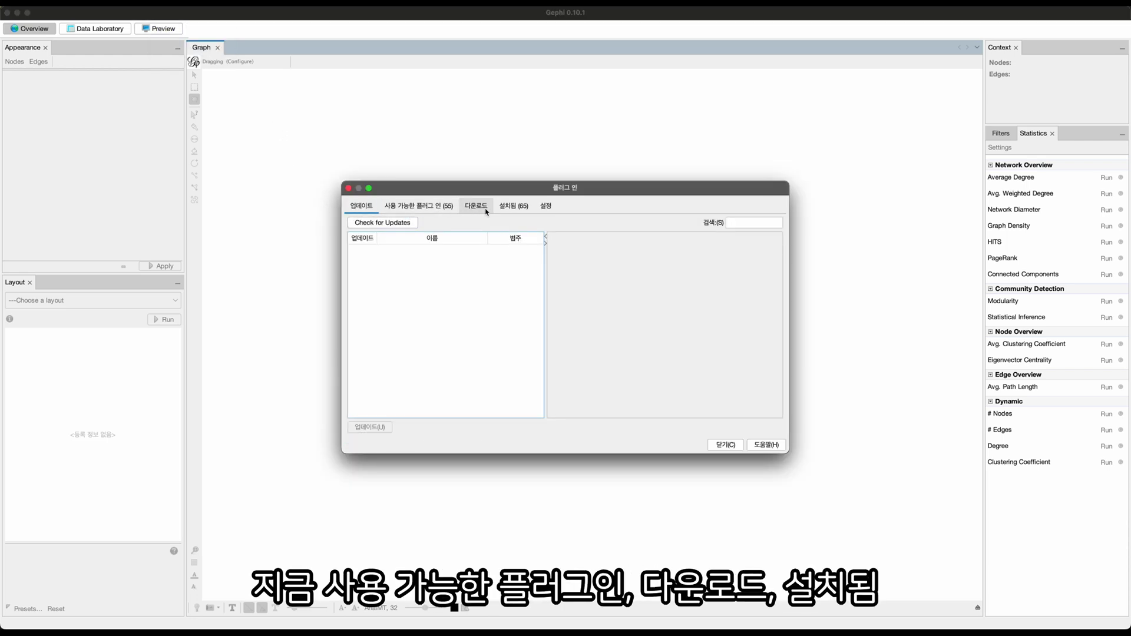
Step: Find GeoLayout among the installed plugins and show its details
click(516, 207)
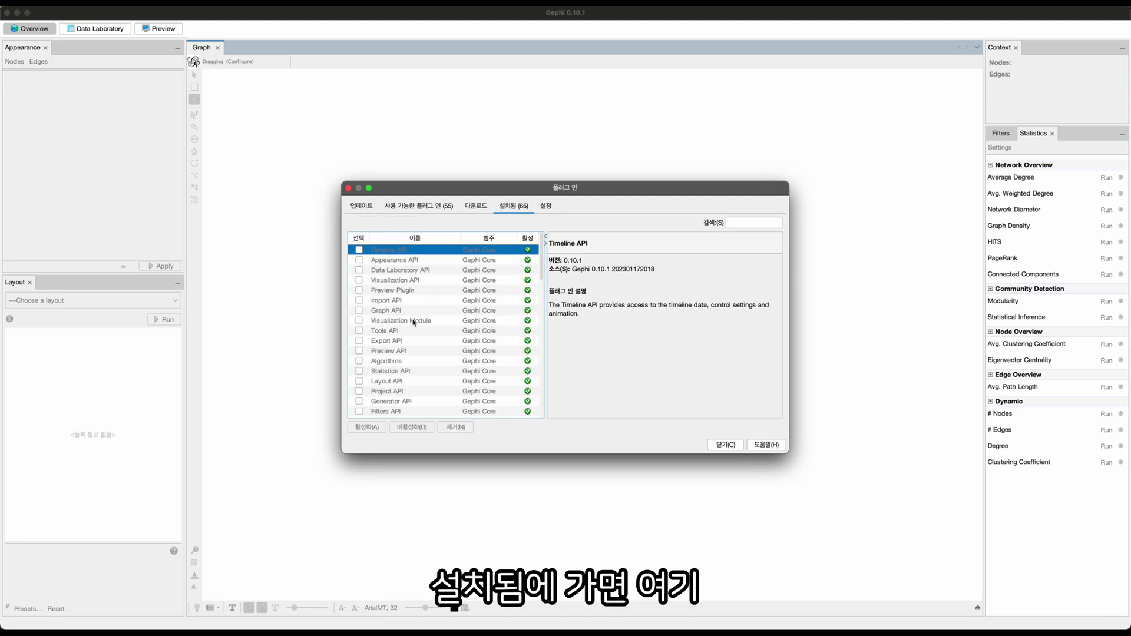
scroll(413, 325, down, 10)
scroll(413, 324, down, 5)
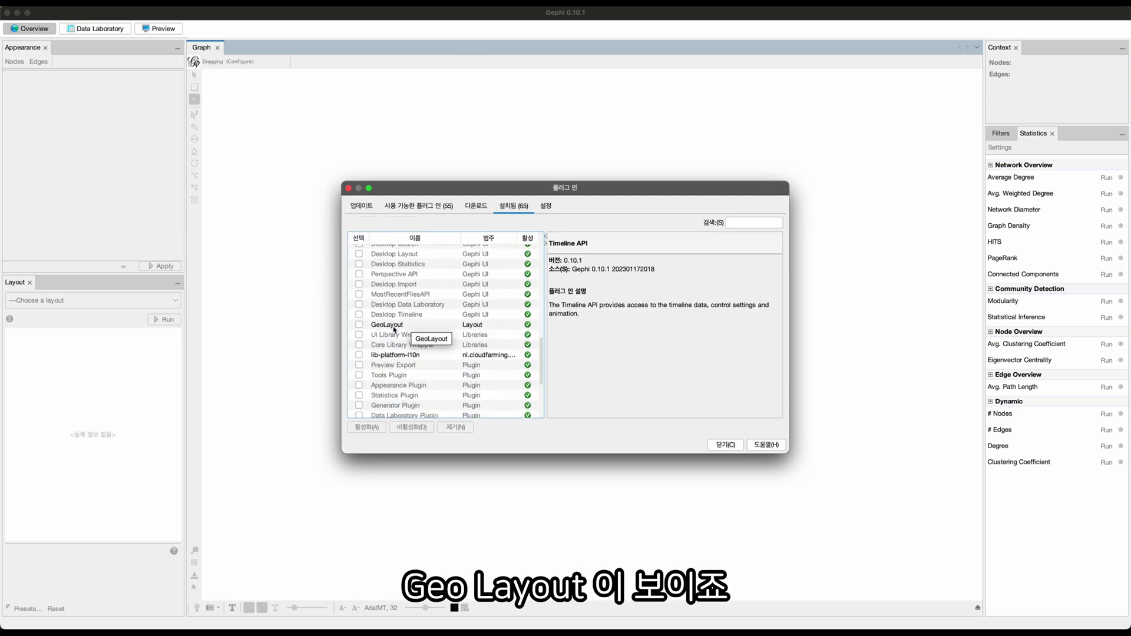
click(398, 328)
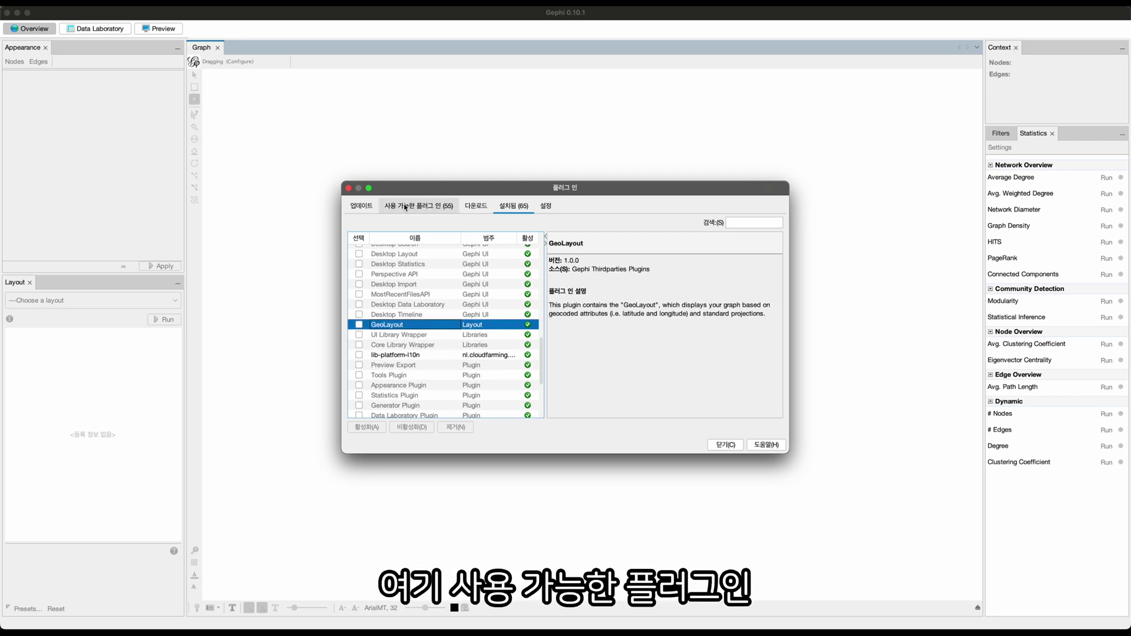
Step: Search the available plugins for "geo" and view the details of Map Of Countries and MdsMetric
click(433, 207)
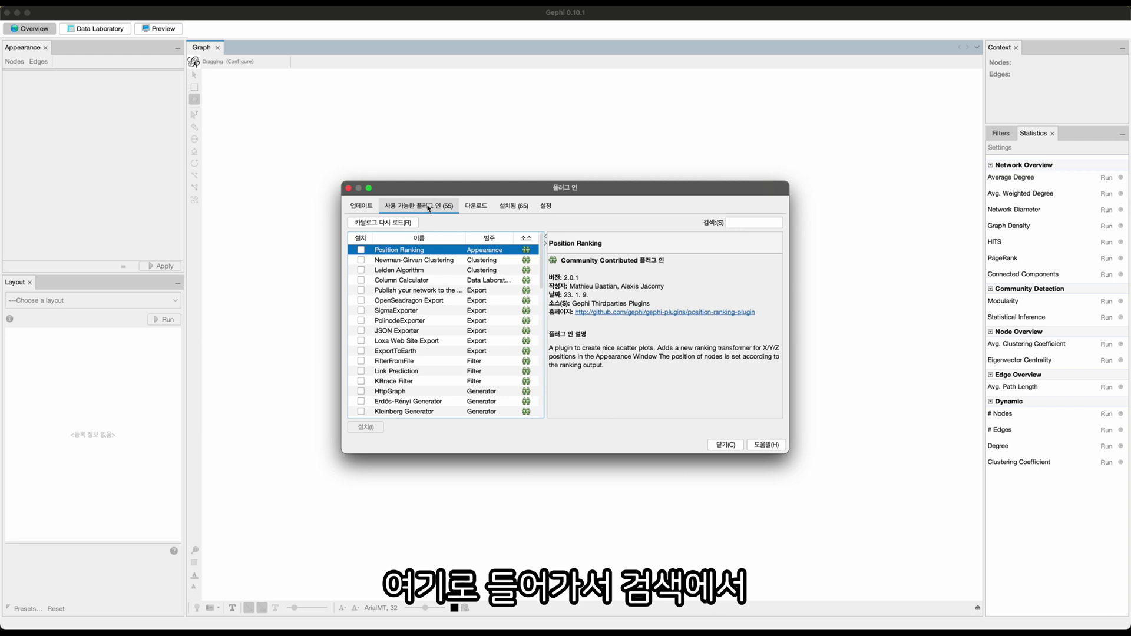
click(746, 223)
text(geo)
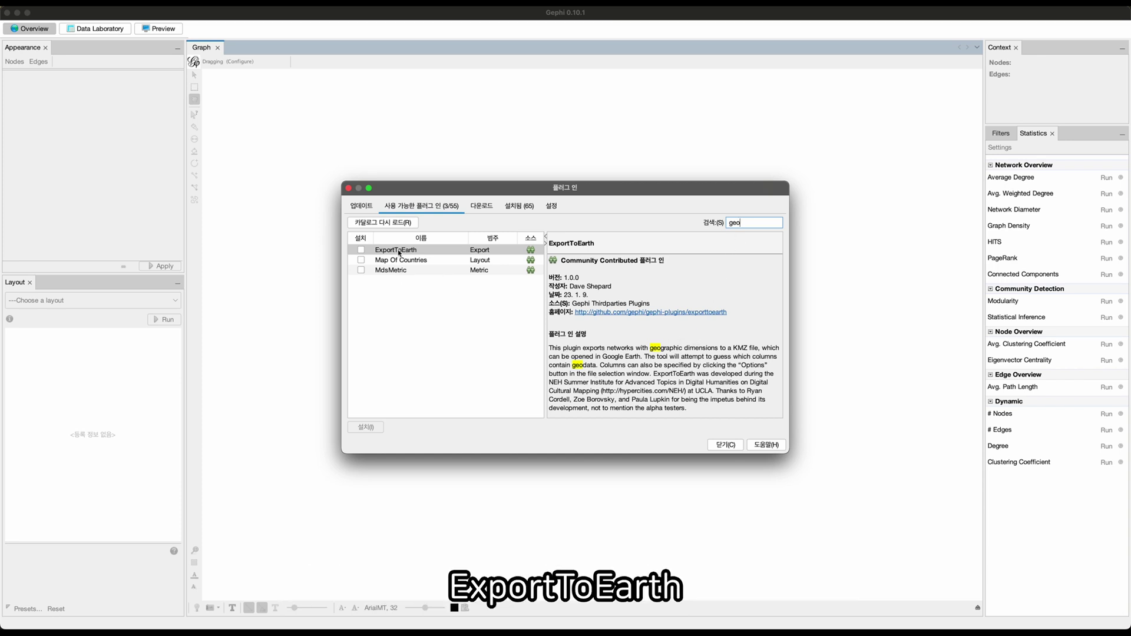
click(429, 263)
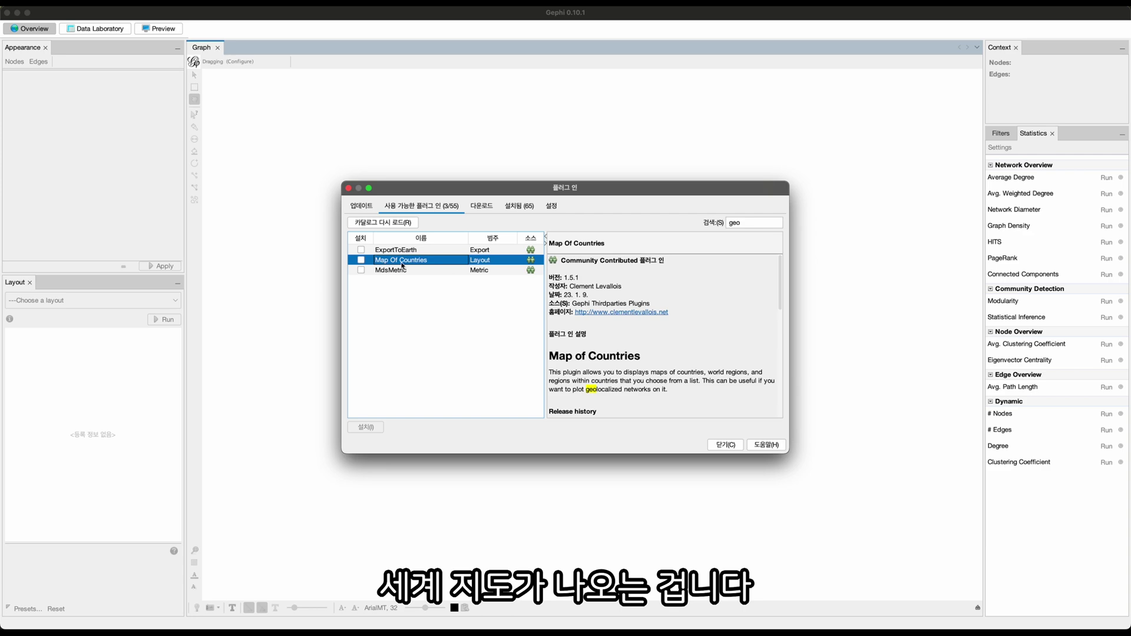
click(403, 270)
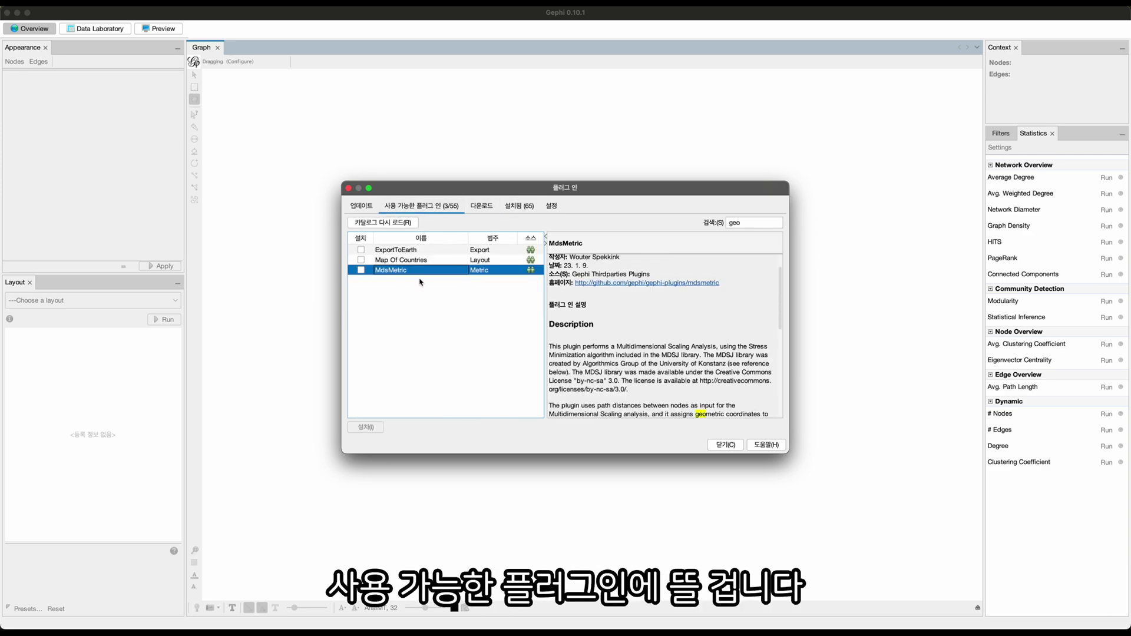
Step: Mark the Map Of Countries plugin for installation, but close the plugin manager without installing it
click(361, 260)
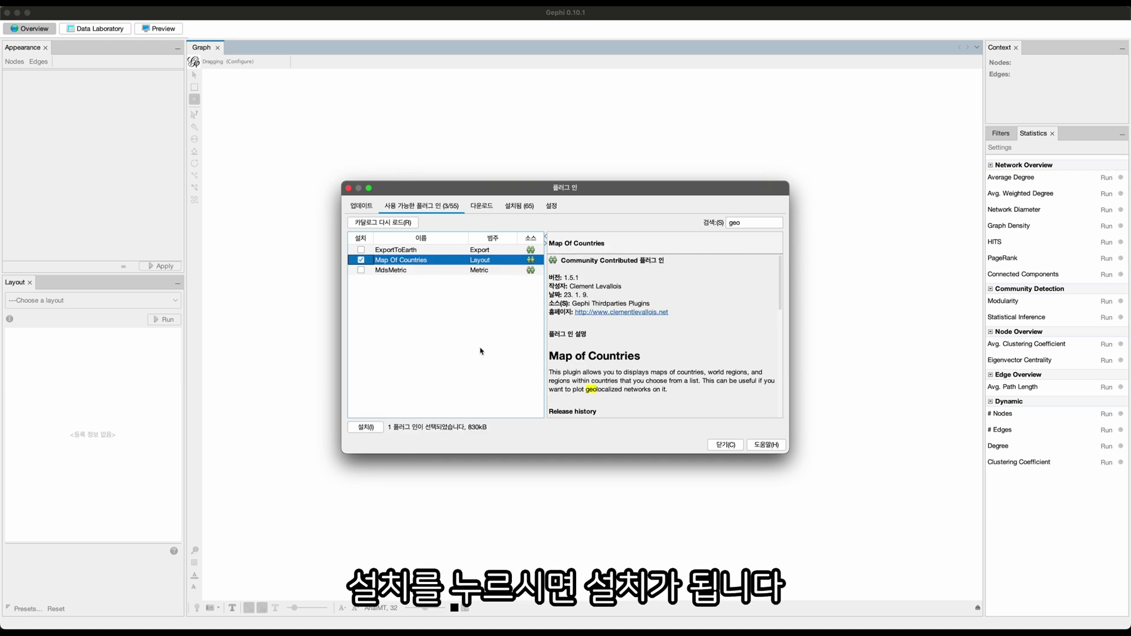
click(726, 444)
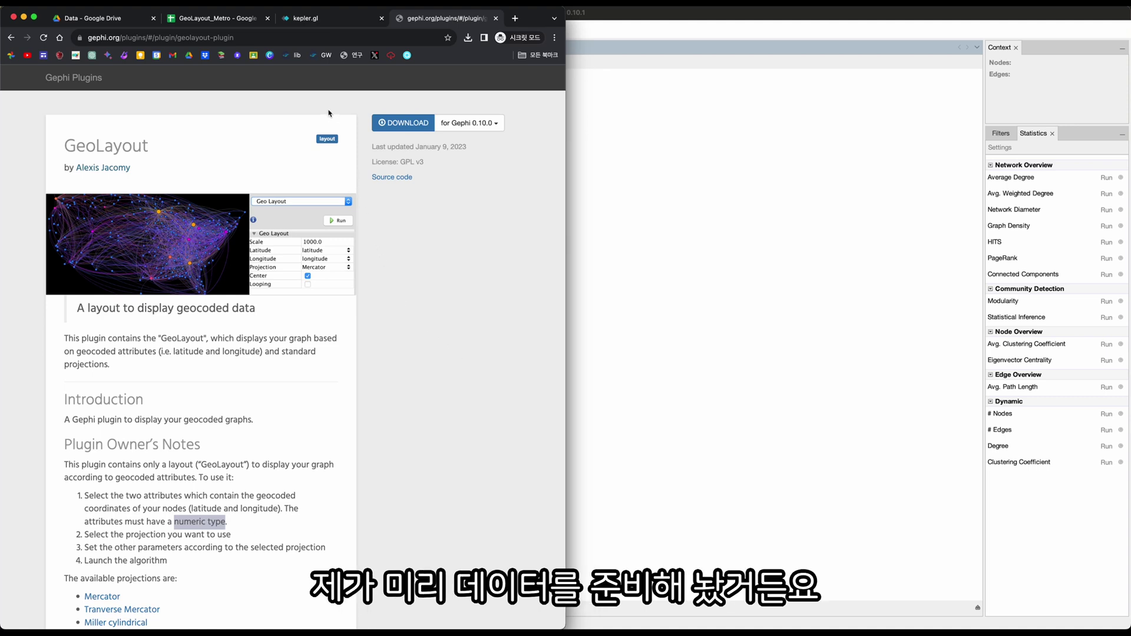
Step: Switch to Chrome, open the GeoLayout_Metro spreadsheet and examine its Nodes and Edges sheets
click(233, 20)
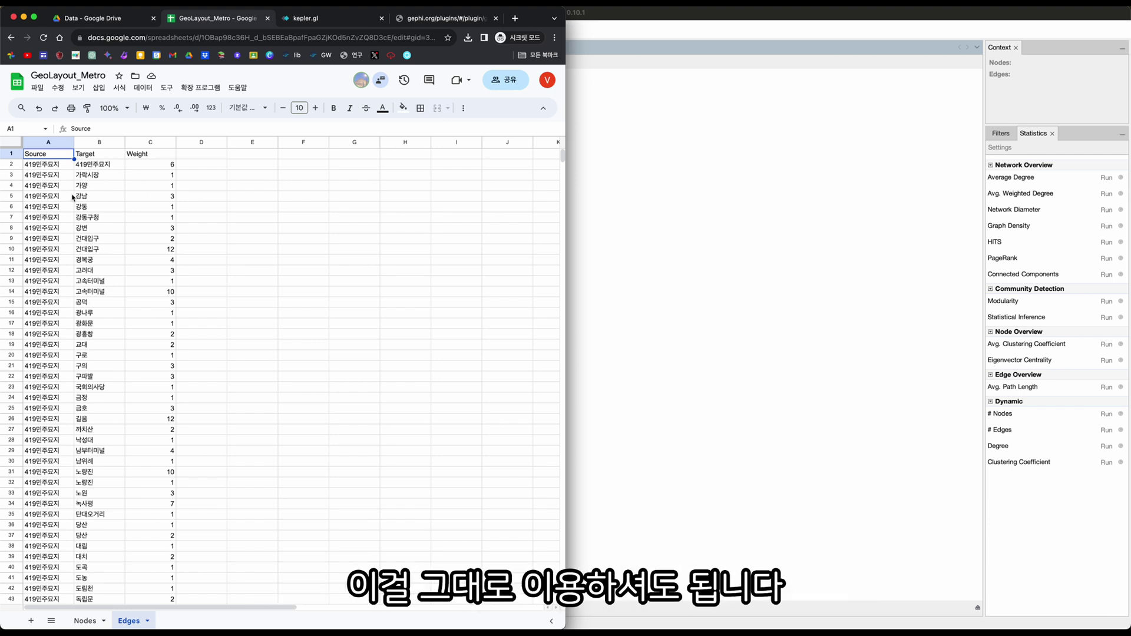
click(83, 622)
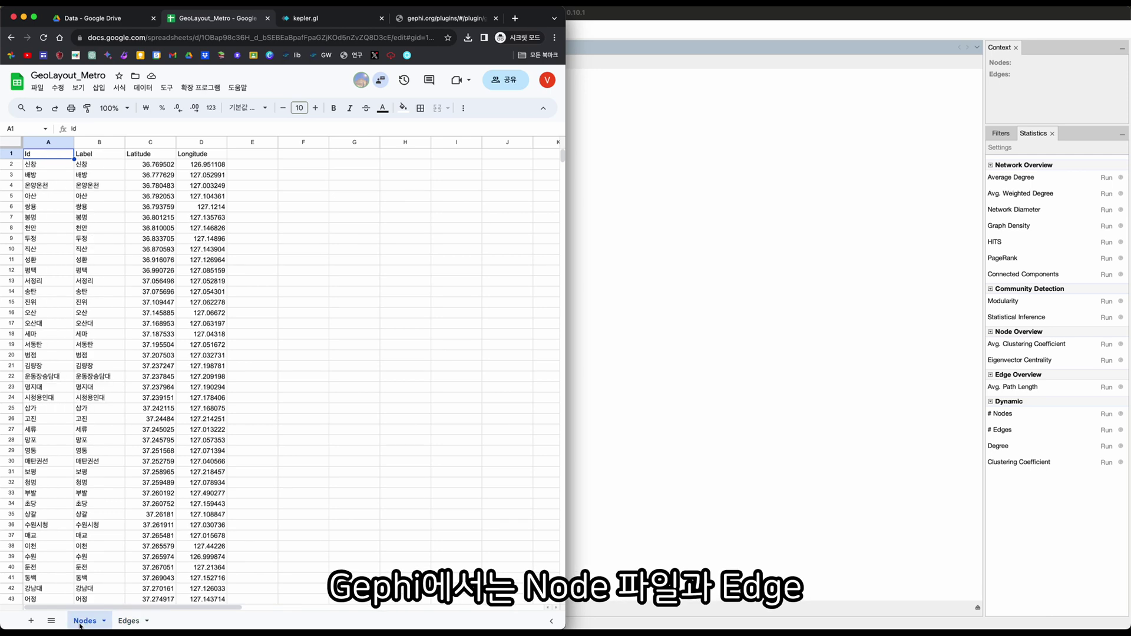
click(129, 622)
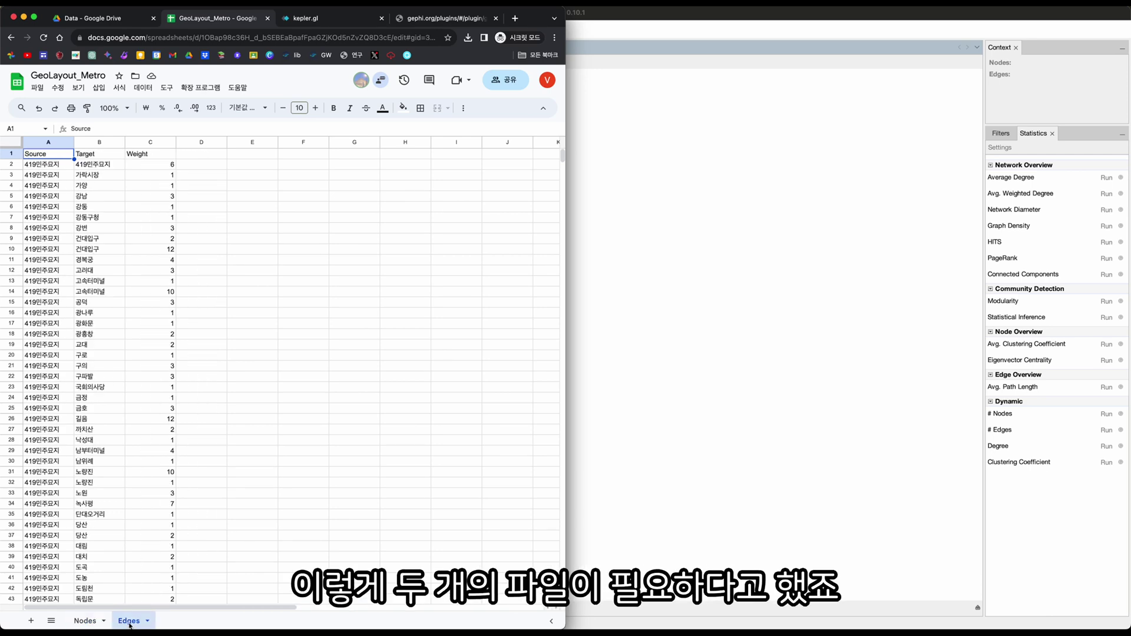
click(85, 624)
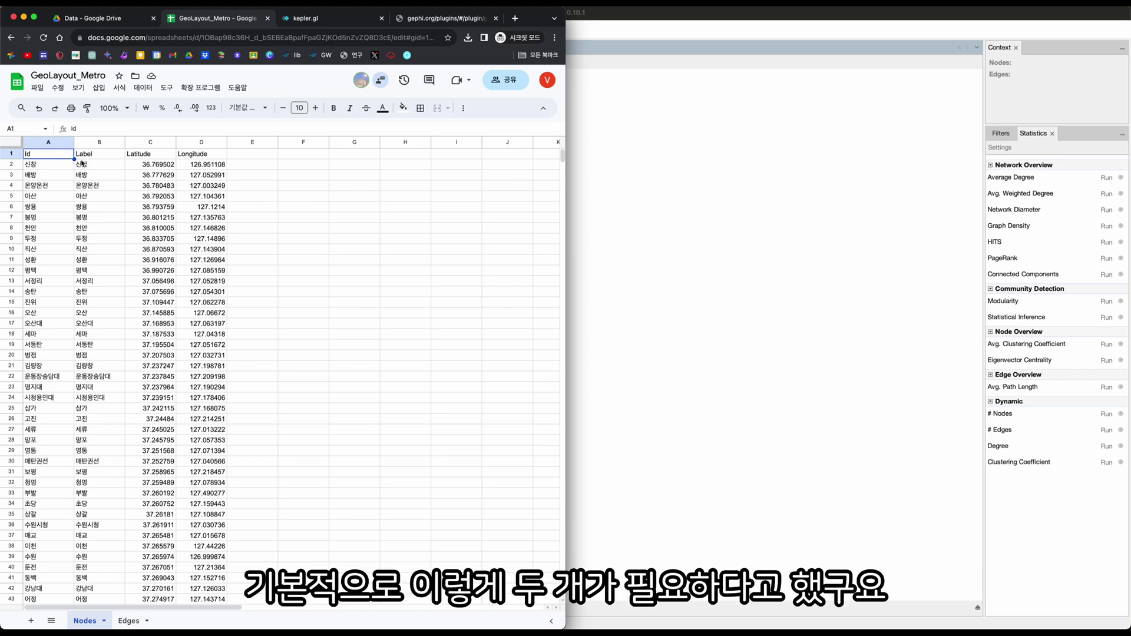
Step: Examine the Id, Label, Latitude and Longitude columns of the Nodes sheet
drag(53, 142, 87, 145)
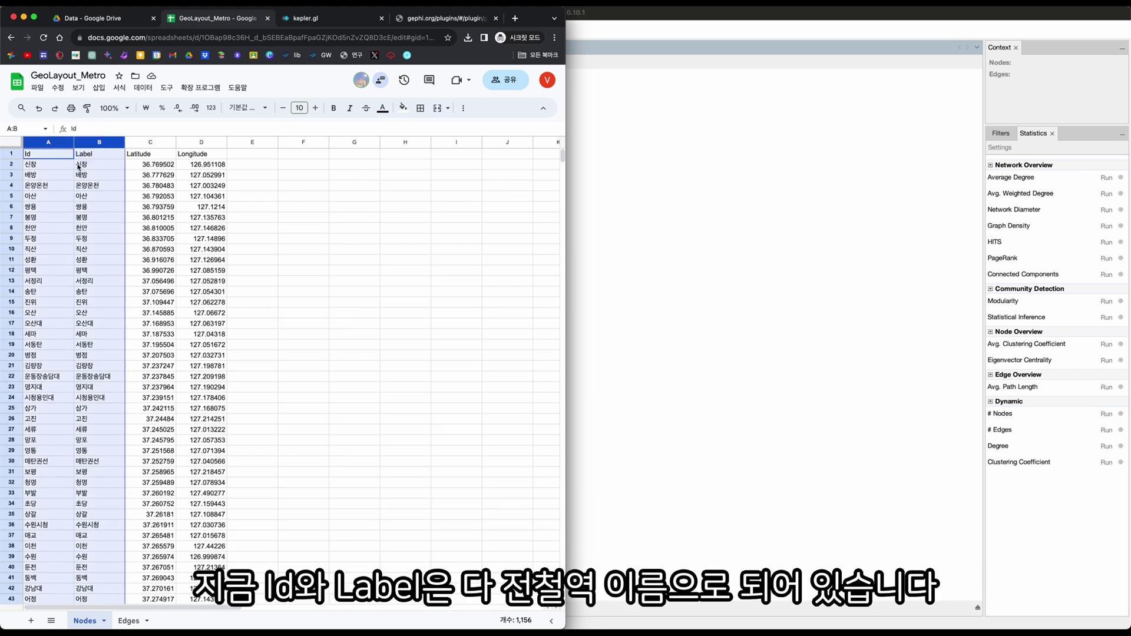
click(49, 168)
click(50, 176)
click(50, 186)
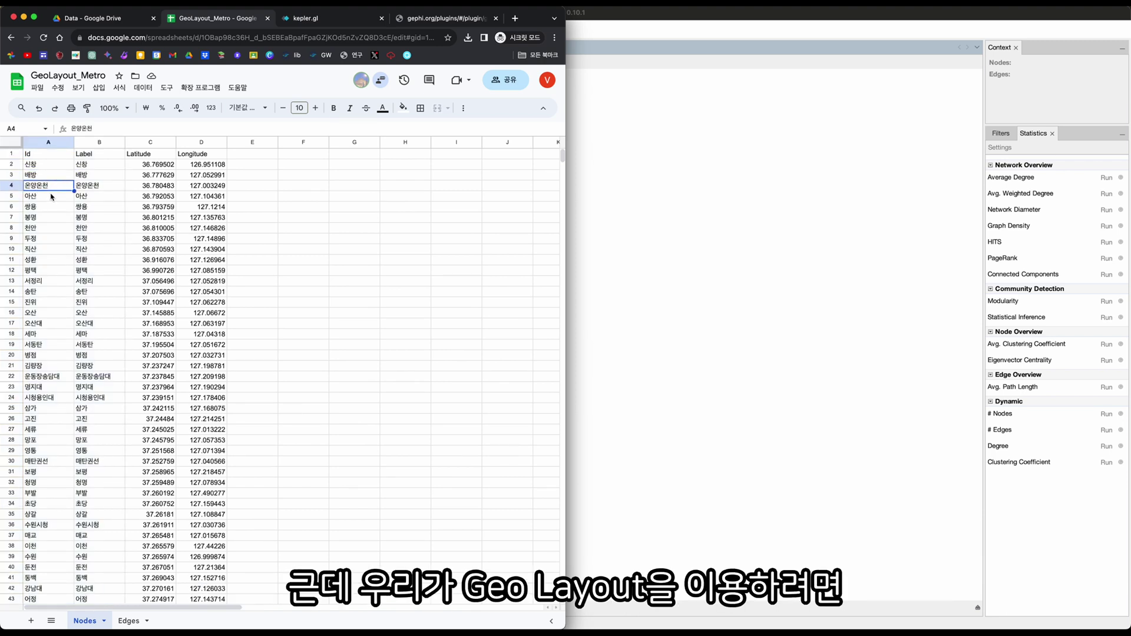
click(145, 143)
click(186, 143)
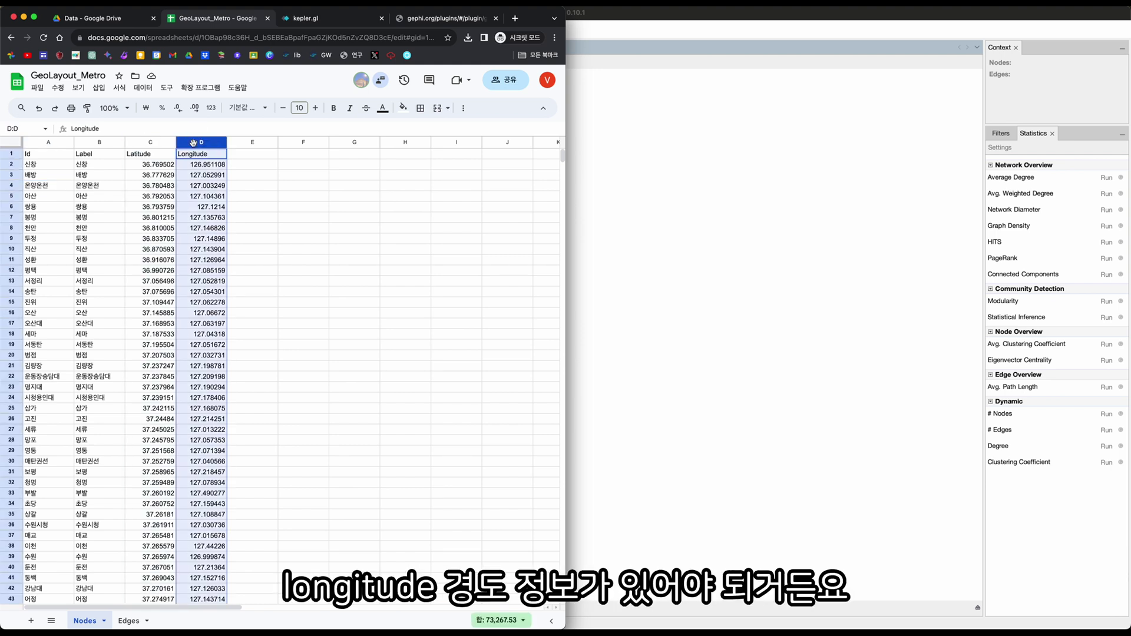
click(71, 167)
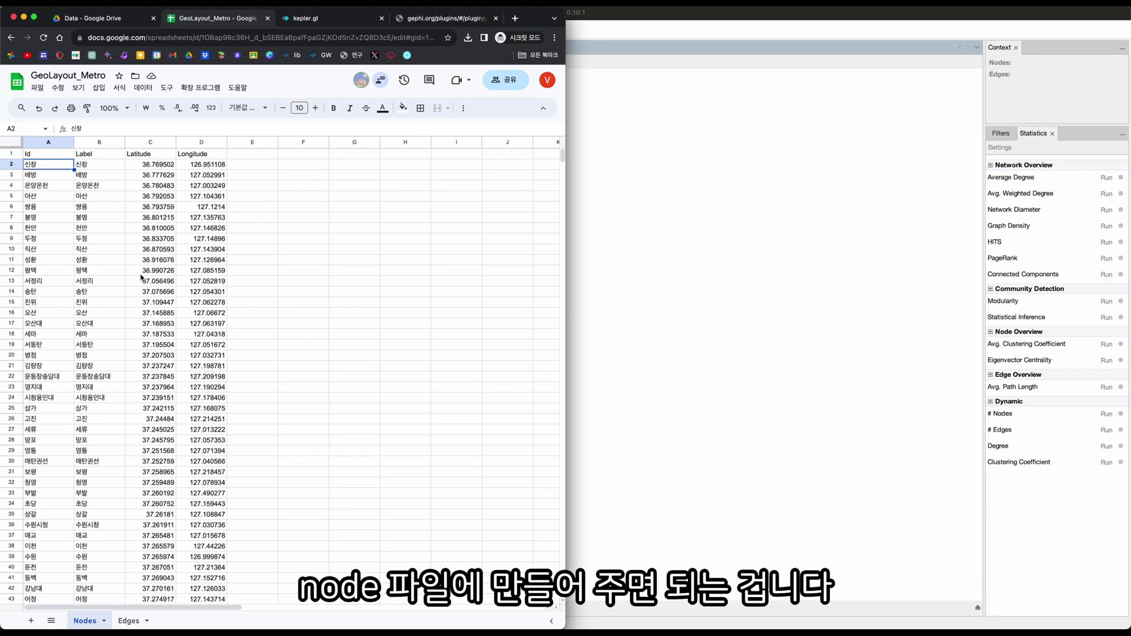
click(146, 145)
click(189, 145)
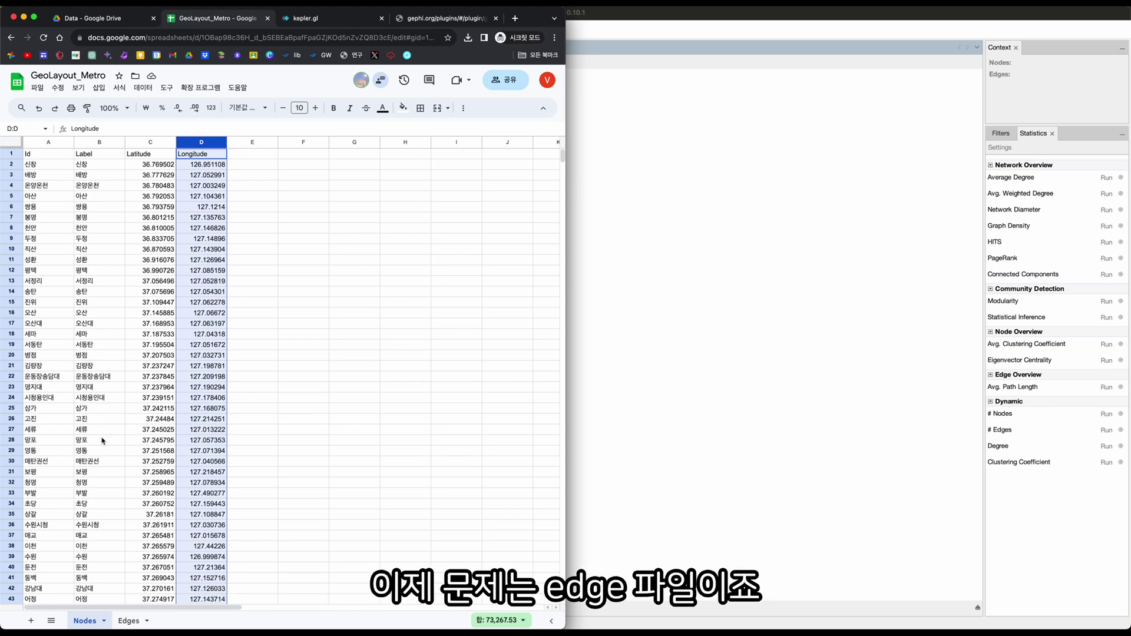
Step: Review the Source, Target and Weight columns of the Edges sheet alongside the Nodes sheet
click(128, 621)
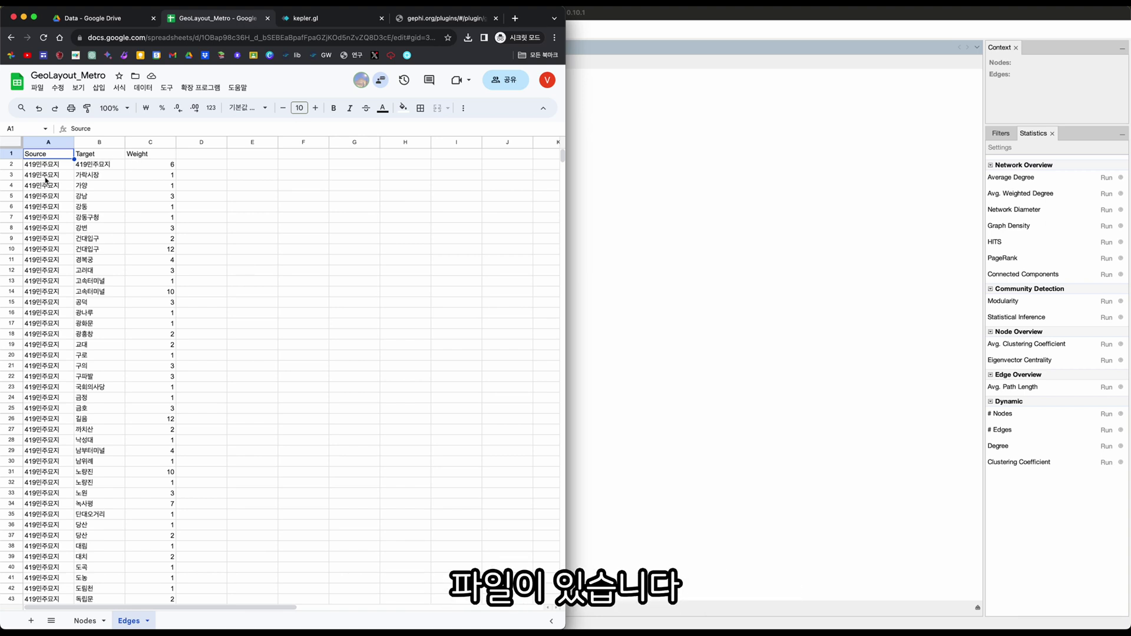
click(40, 195)
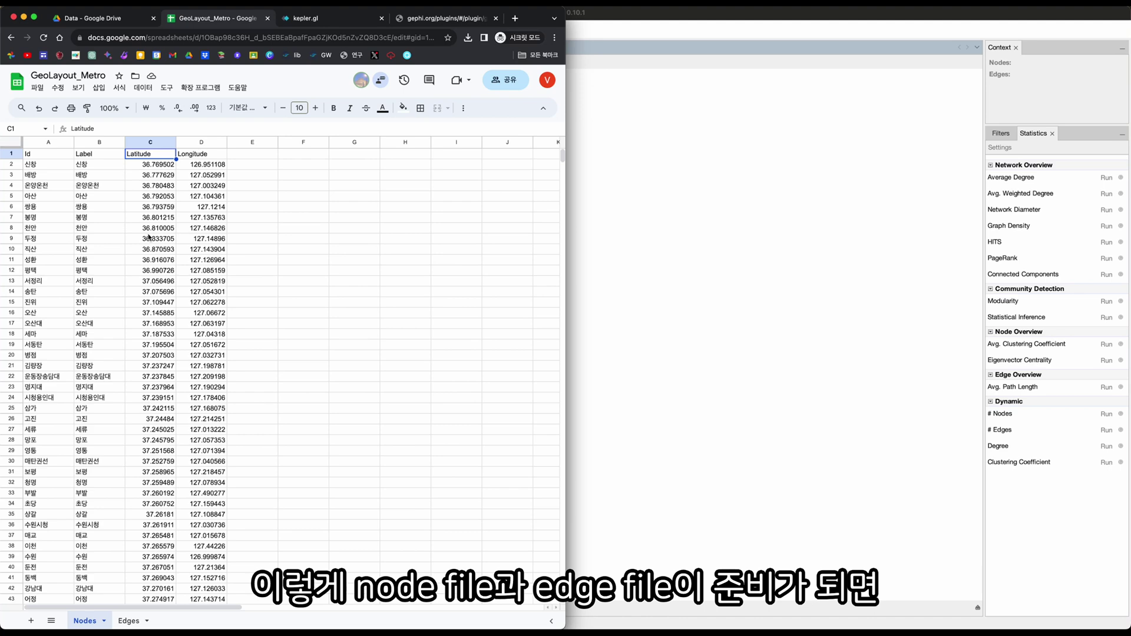
click(130, 623)
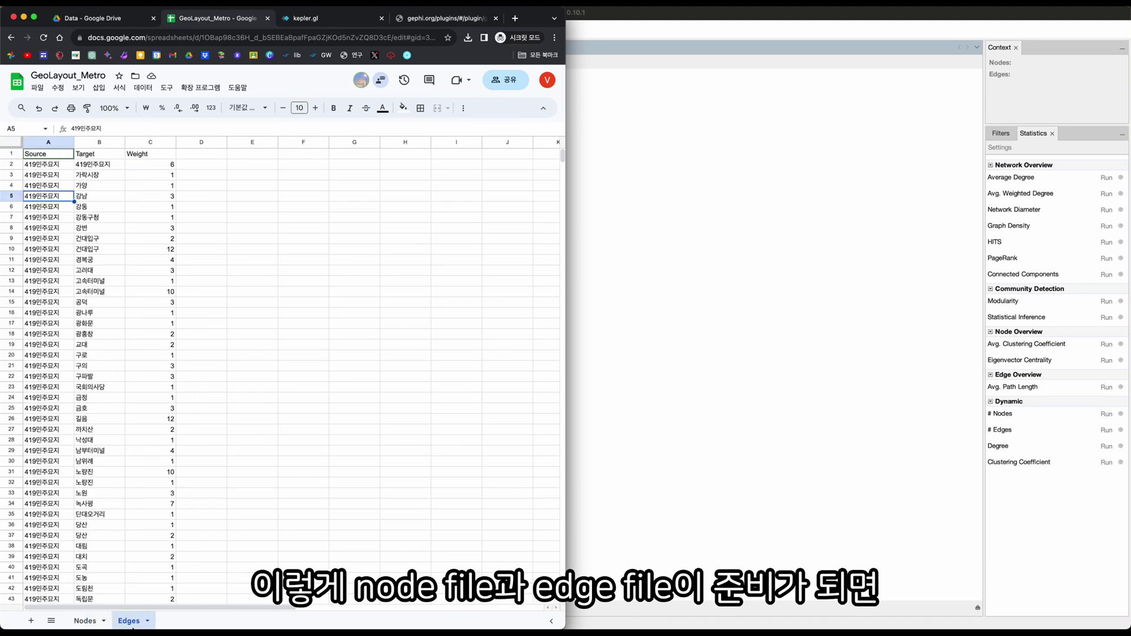
Step: Download the Nodes sheet as a comma-separated values (.csv) file
click(84, 624)
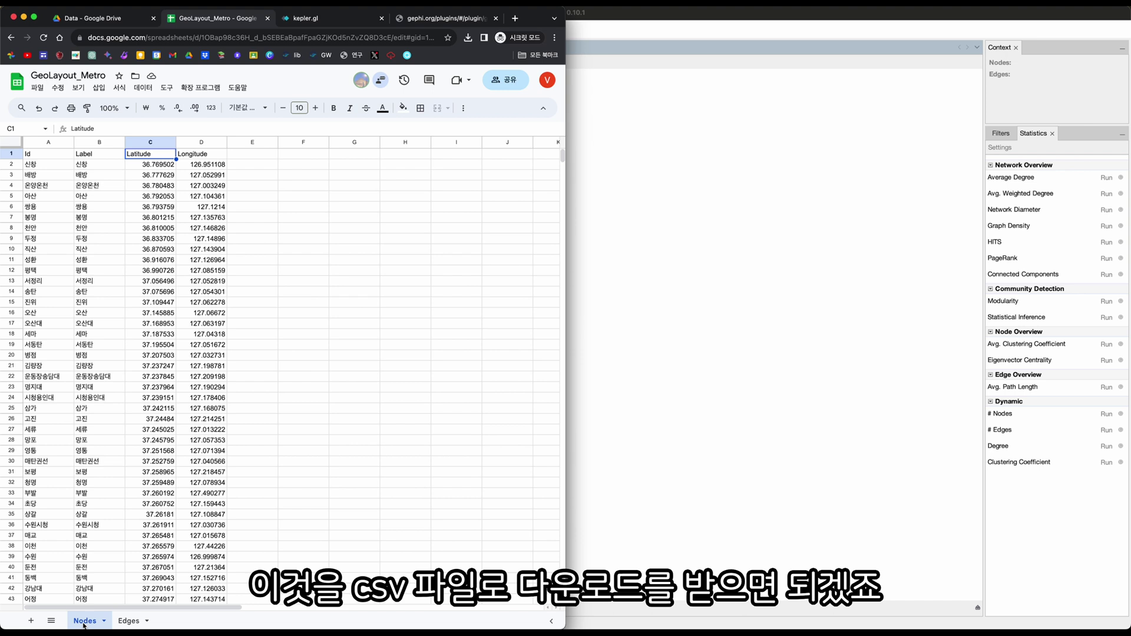
click(37, 89)
mouse_move(114, 217)
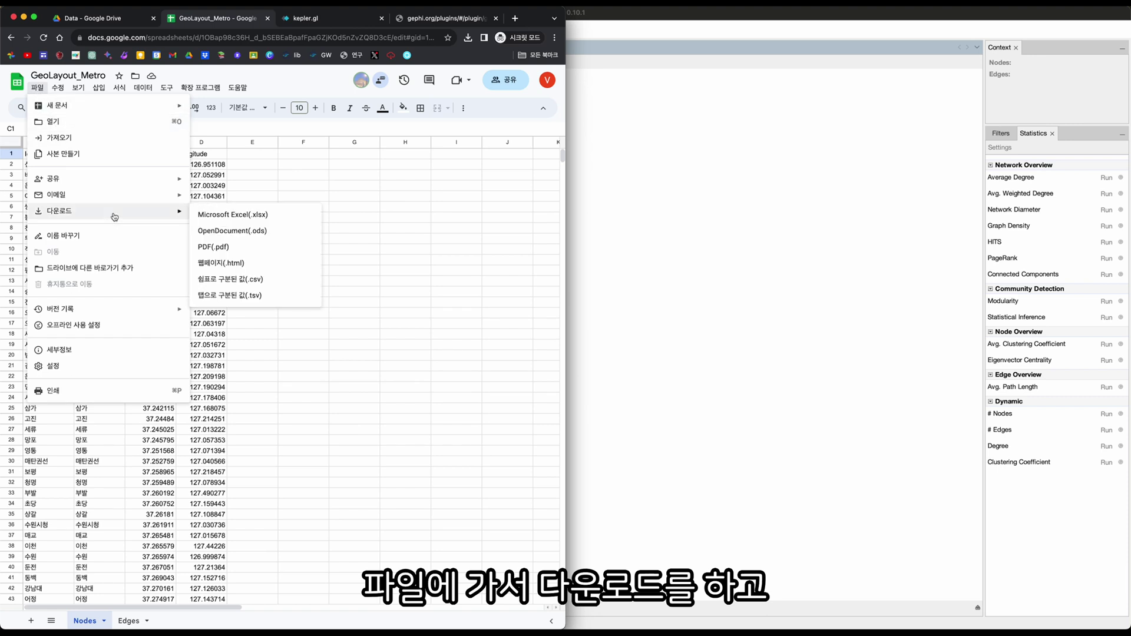
click(229, 285)
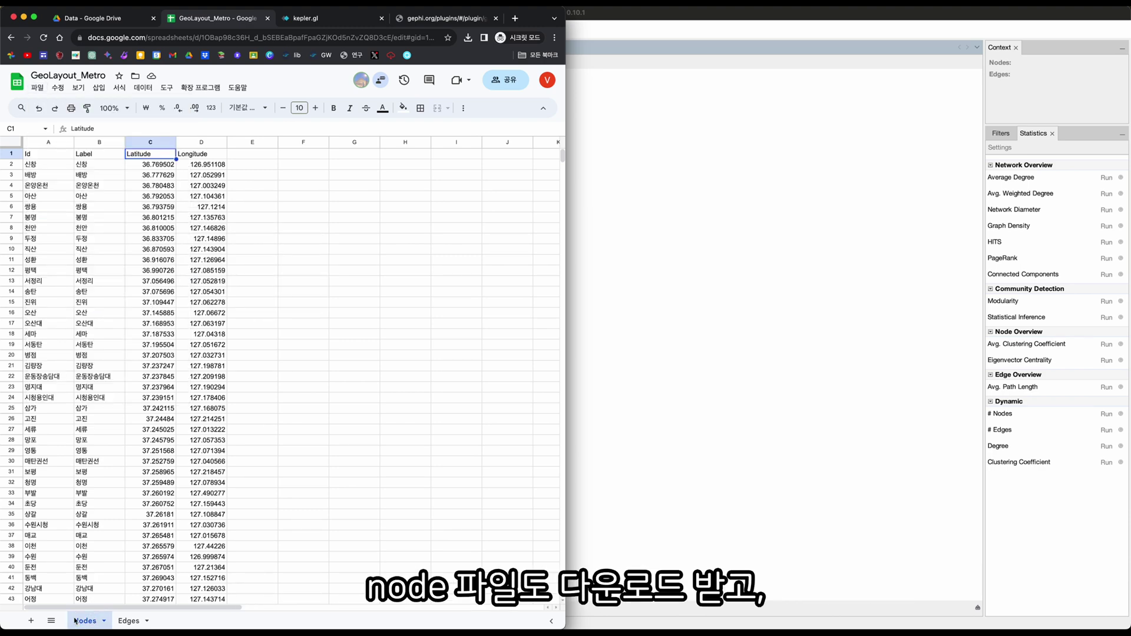
Step: Show the Edges sheet, switch to Finder and check the Nodes and Edges CSV files in the downloads folder
click(129, 620)
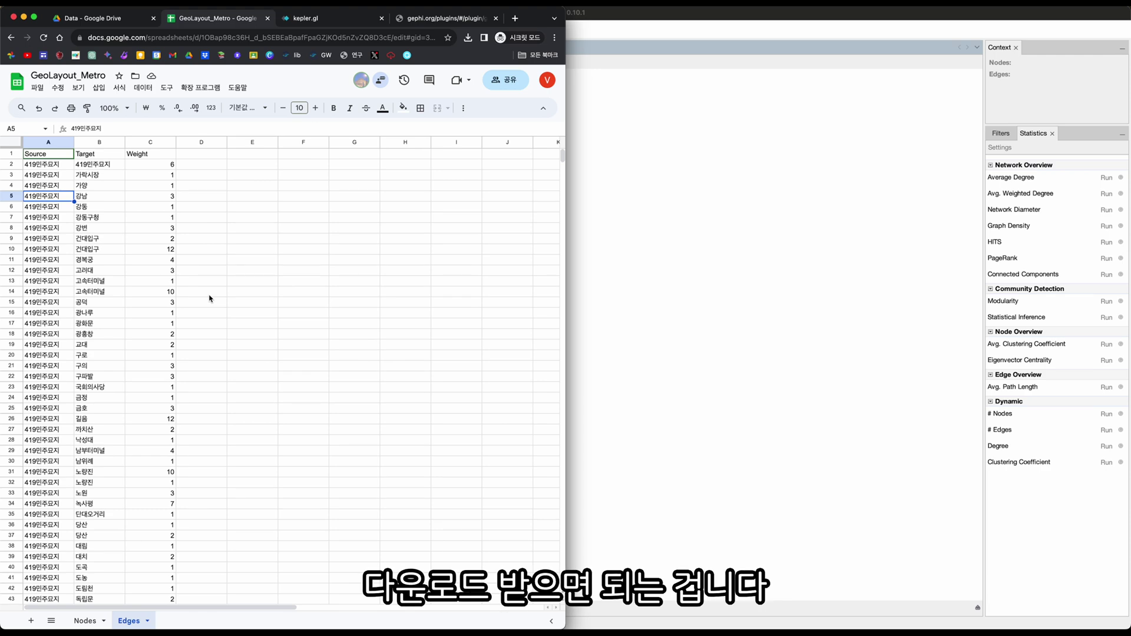
key(super+Tab)
key(super+Tab)
key(super+Tab)
click(692, 112)
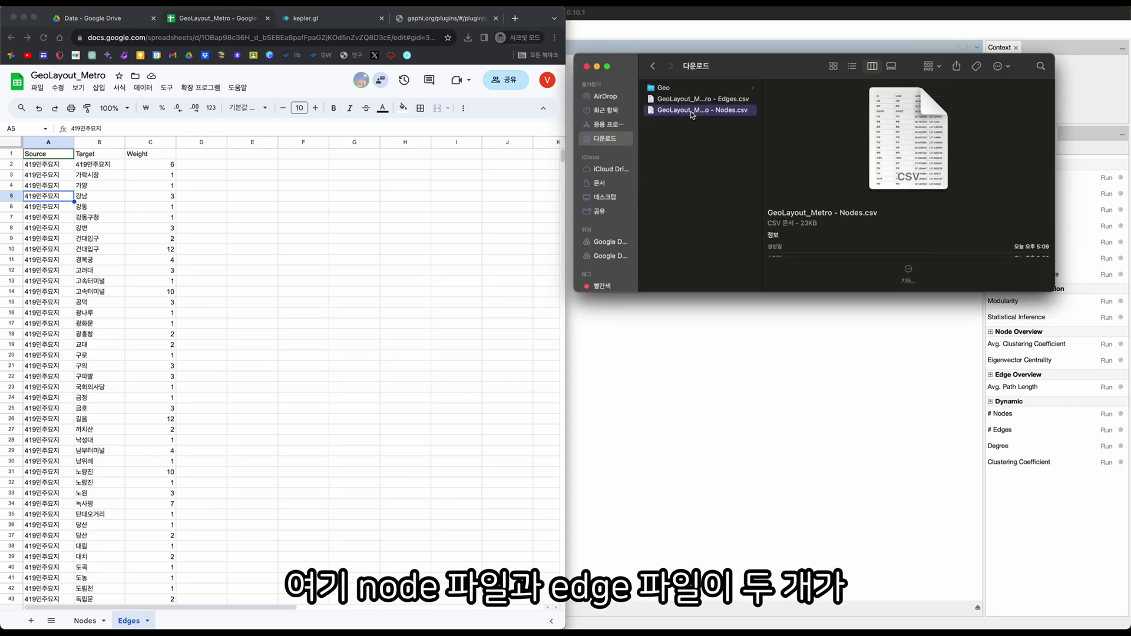
click(693, 100)
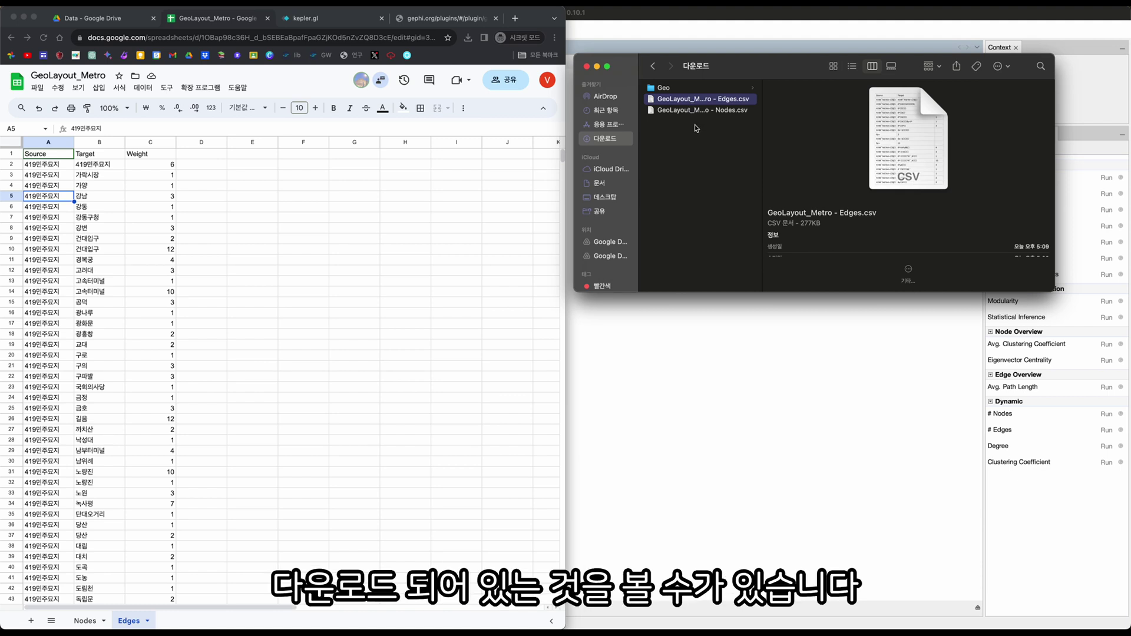
Step: Switch to Gephi and import GeoLayout_Metro - Nodes.csv as a nodes table, with Latitude and Longitude as Double
key(super+Tab)
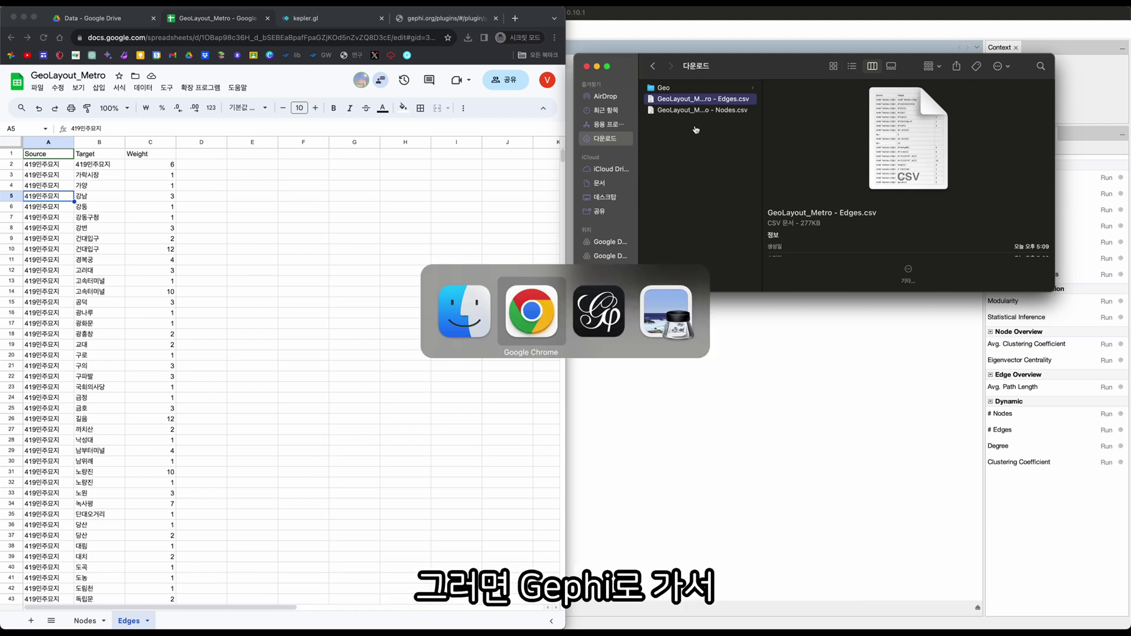
key(super+Tab)
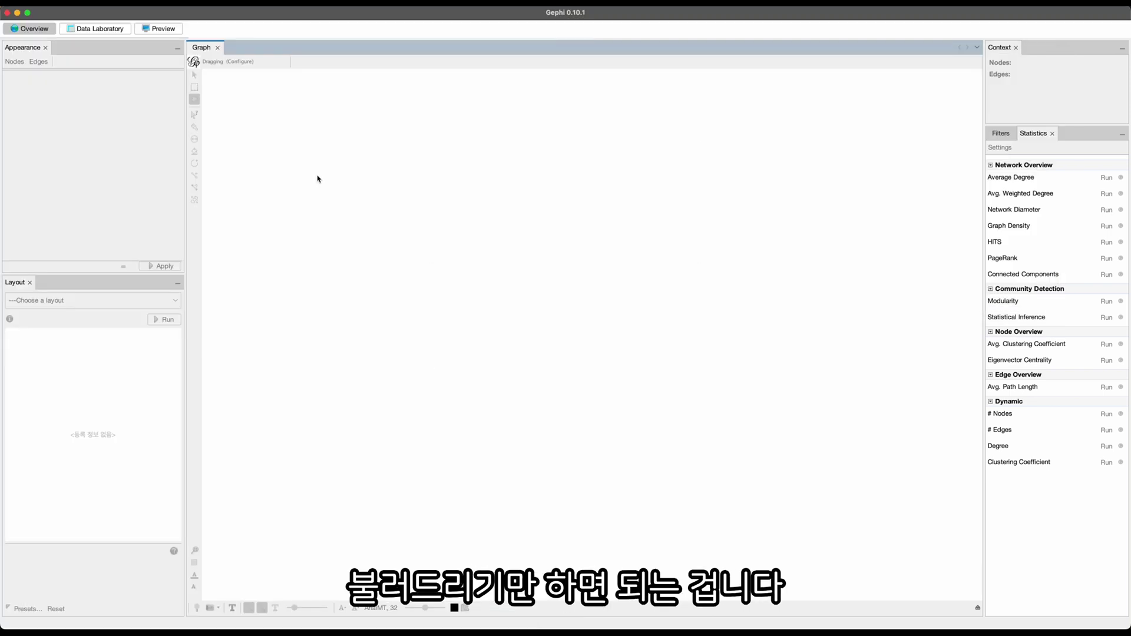
click(64, 5)
click(91, 76)
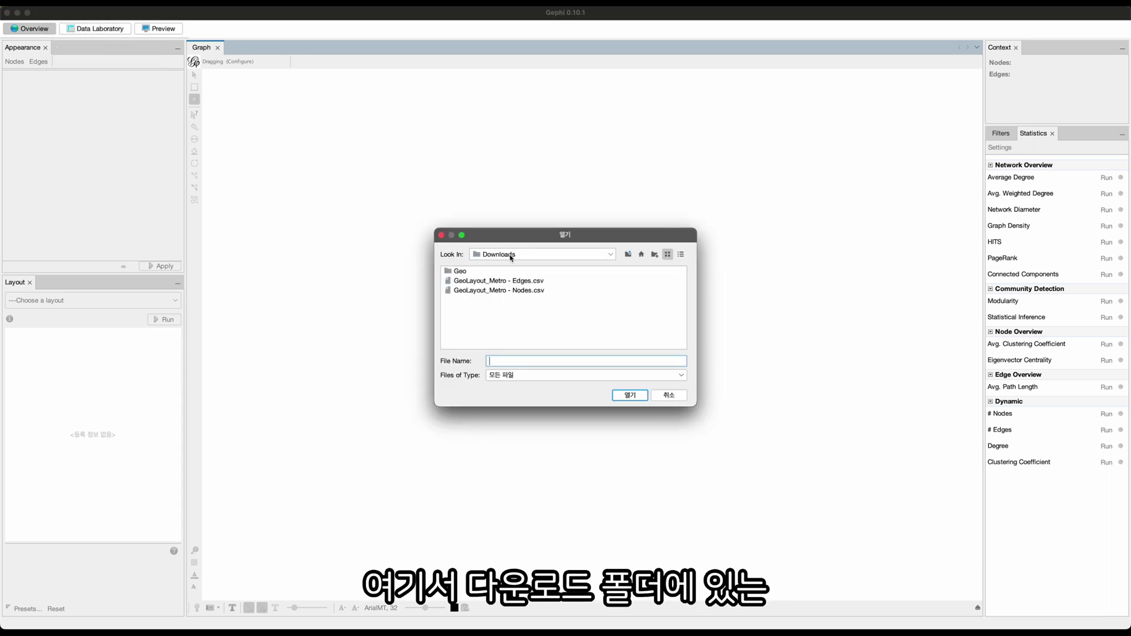
click(483, 291)
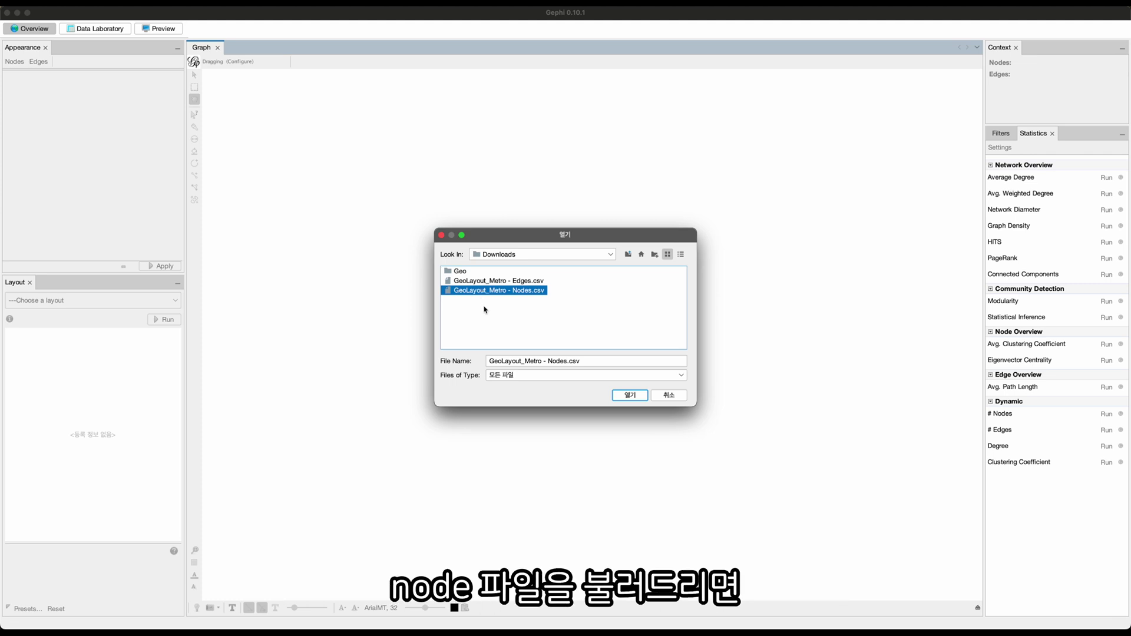
key(Return)
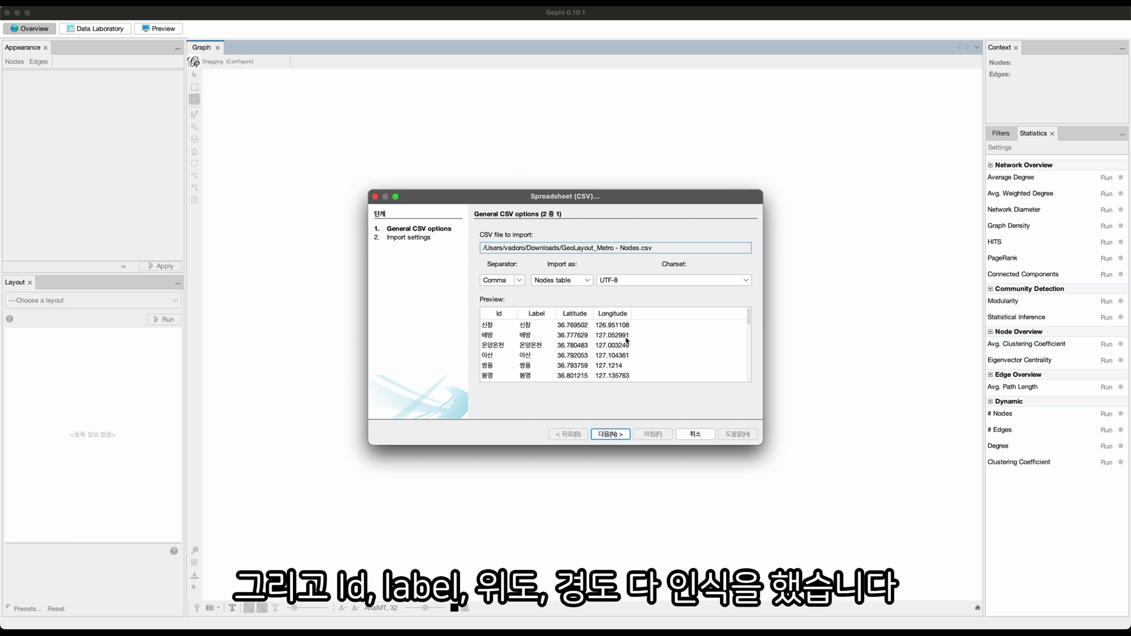
key(Return)
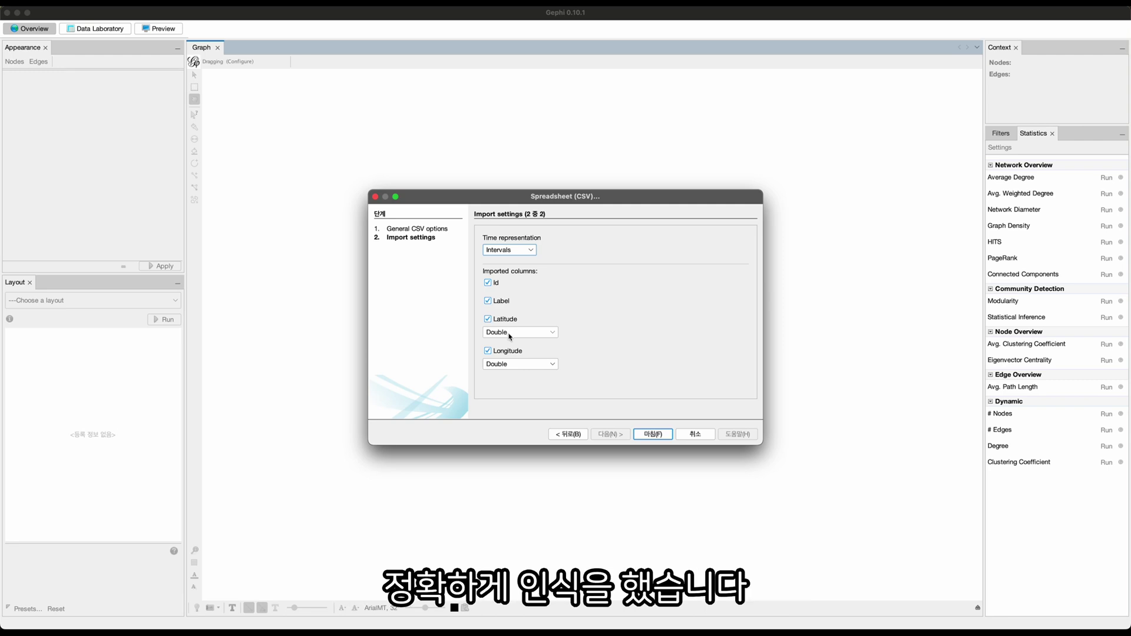
click(653, 435)
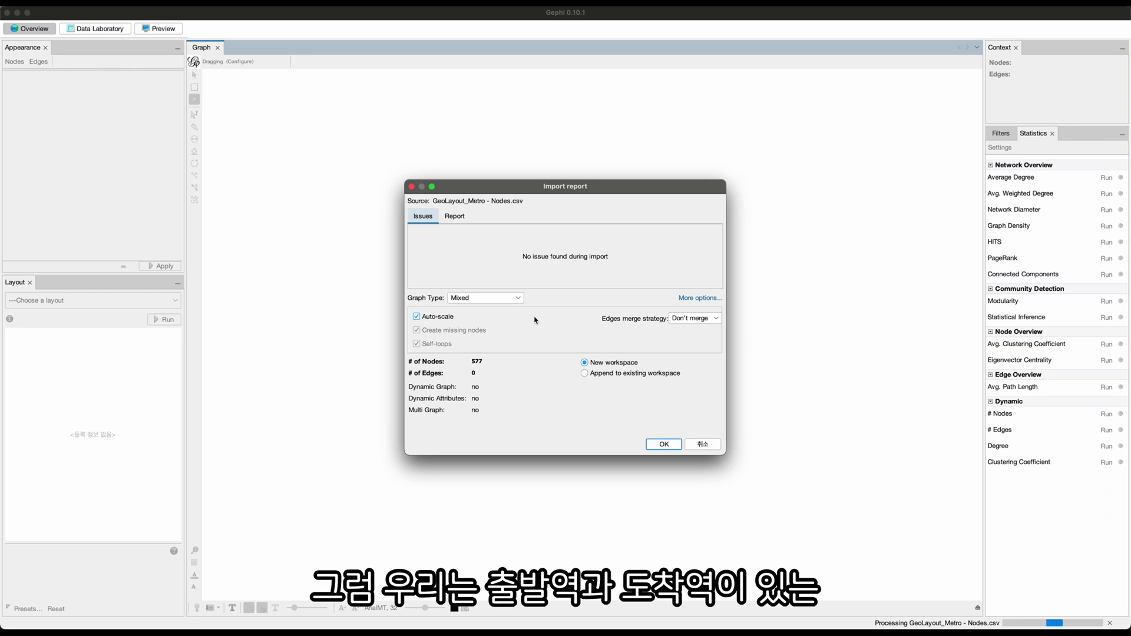
Step: Finish the node import as a Directed graph with Sum edge merging in a new workspace, and colour all nodes #c0c0c0
click(487, 298)
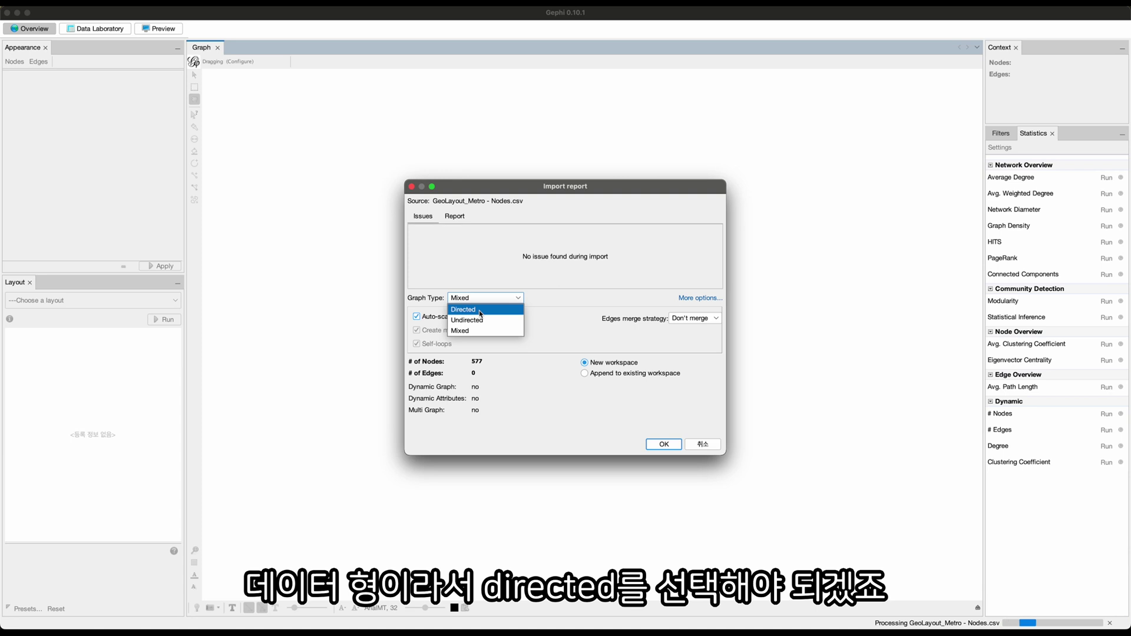
click(481, 310)
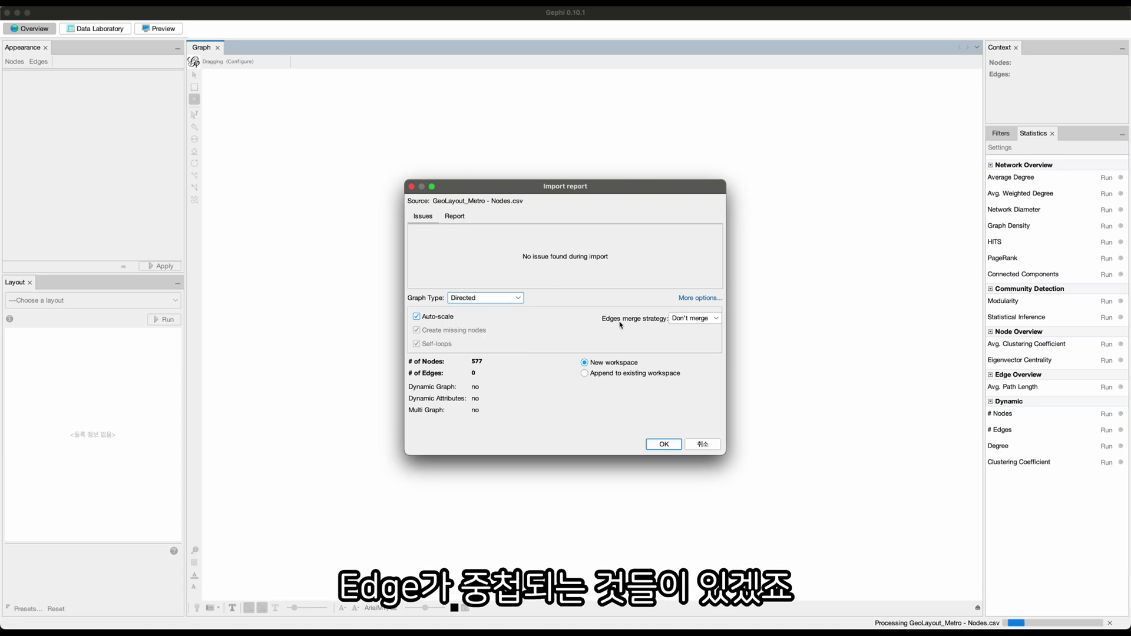
click(695, 320)
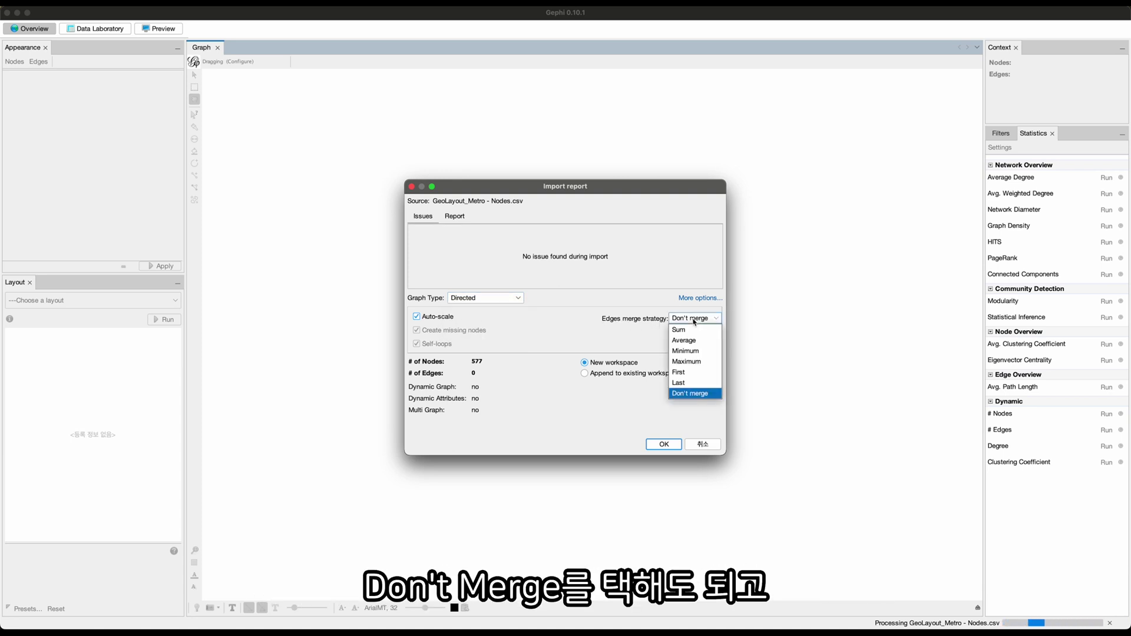
click(687, 331)
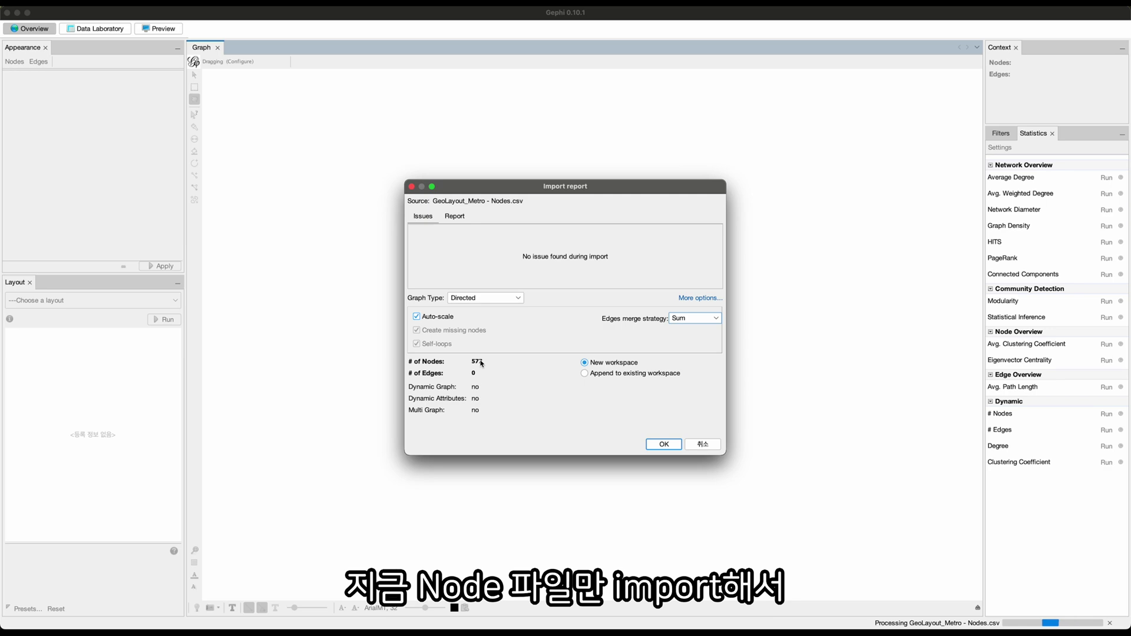
click(678, 445)
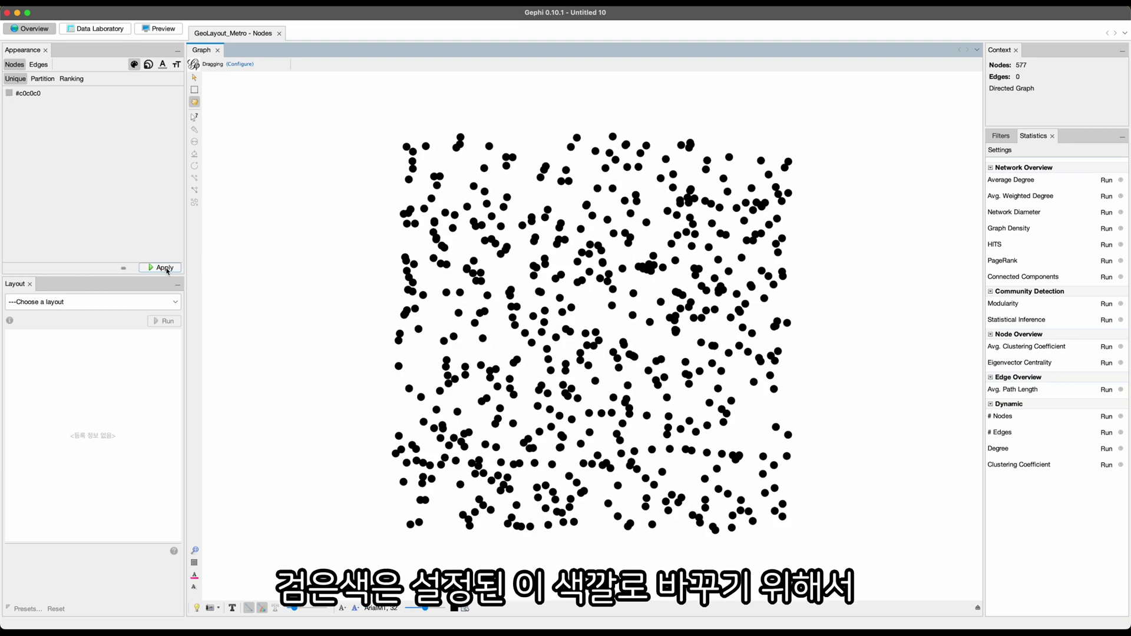
click(165, 268)
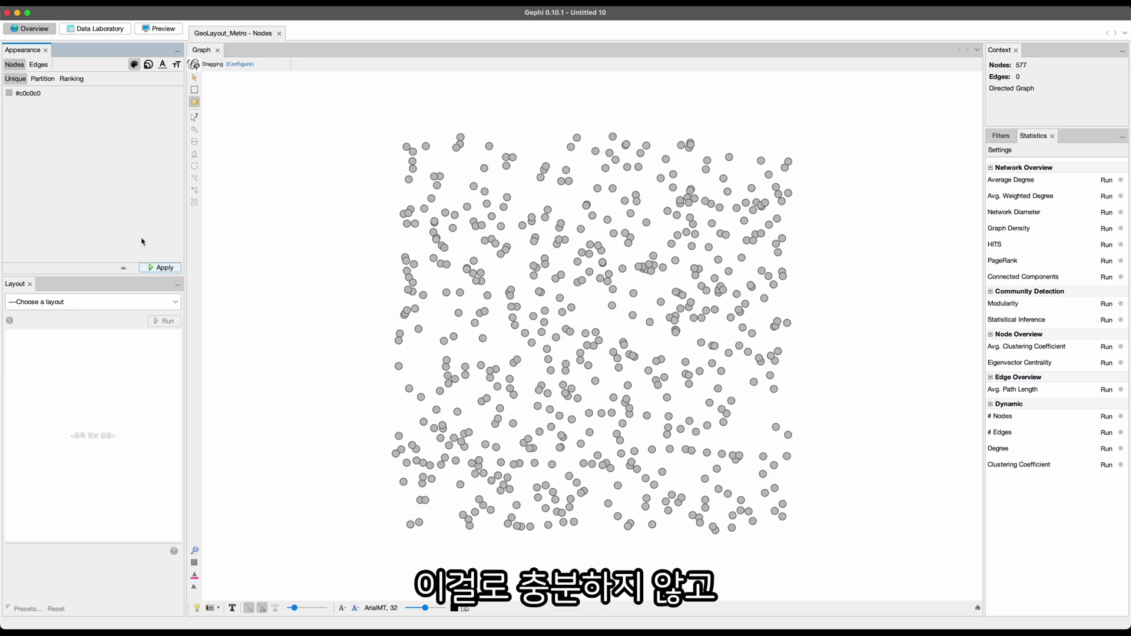
Step: Import the spreadsheet GeoLayout_Metro - Edges.csv as an edges table, with the Weight column as Double
click(60, 2)
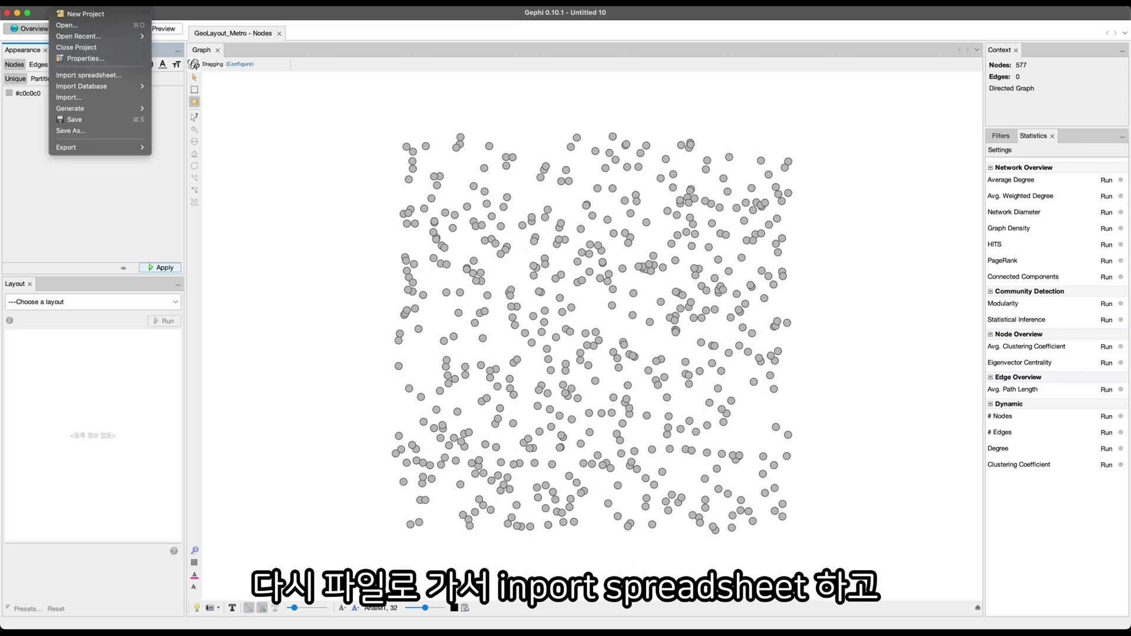
click(105, 75)
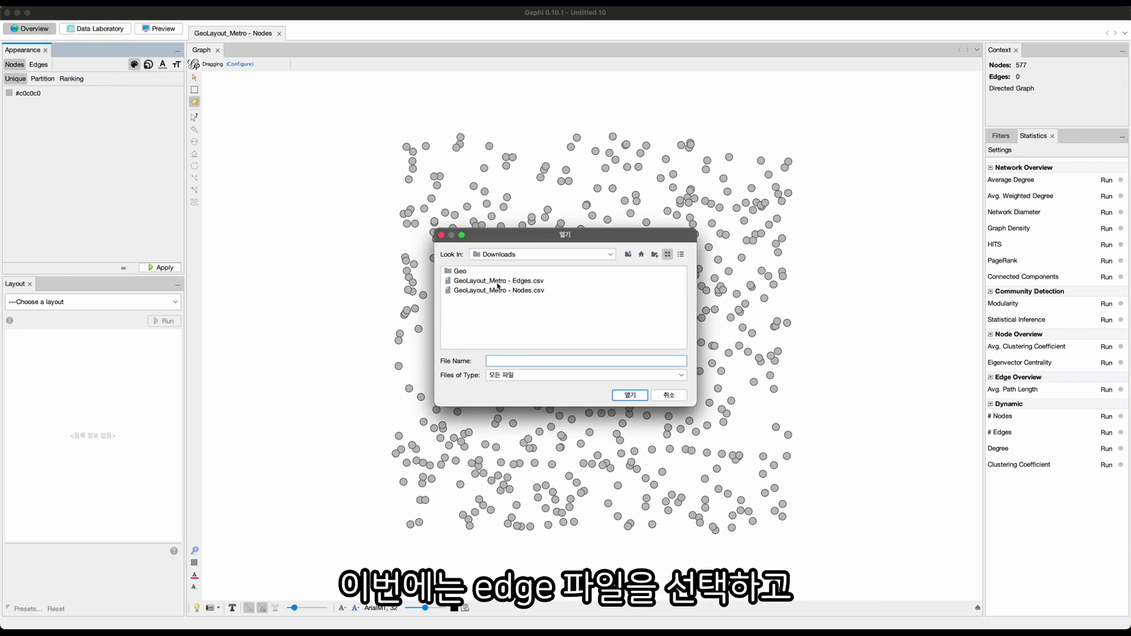
click(498, 281)
key(Return)
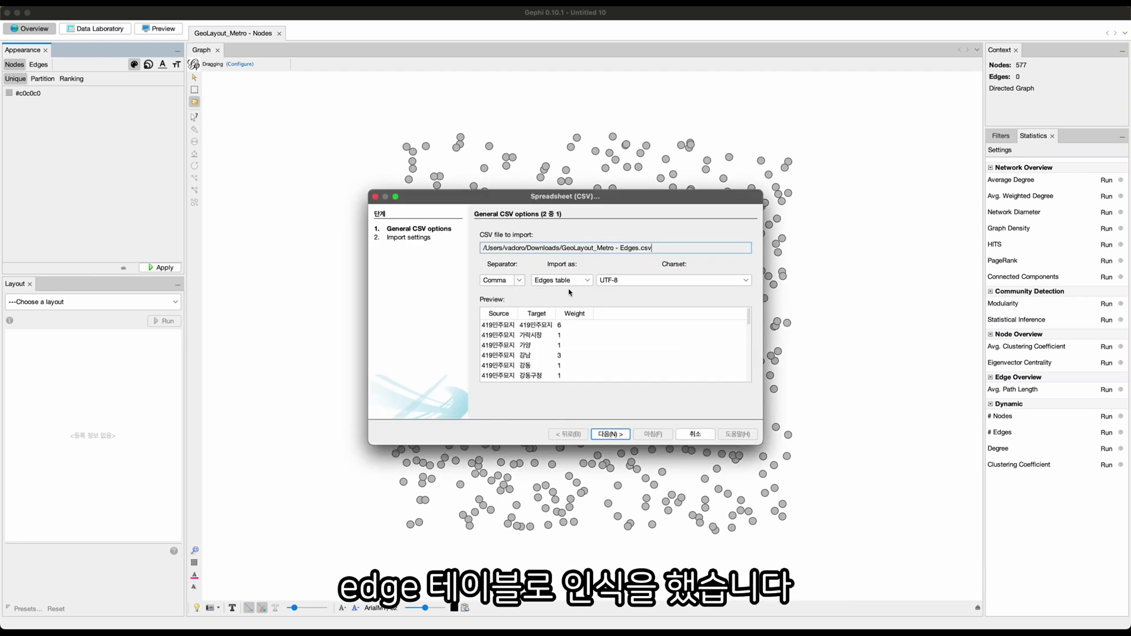
click(611, 435)
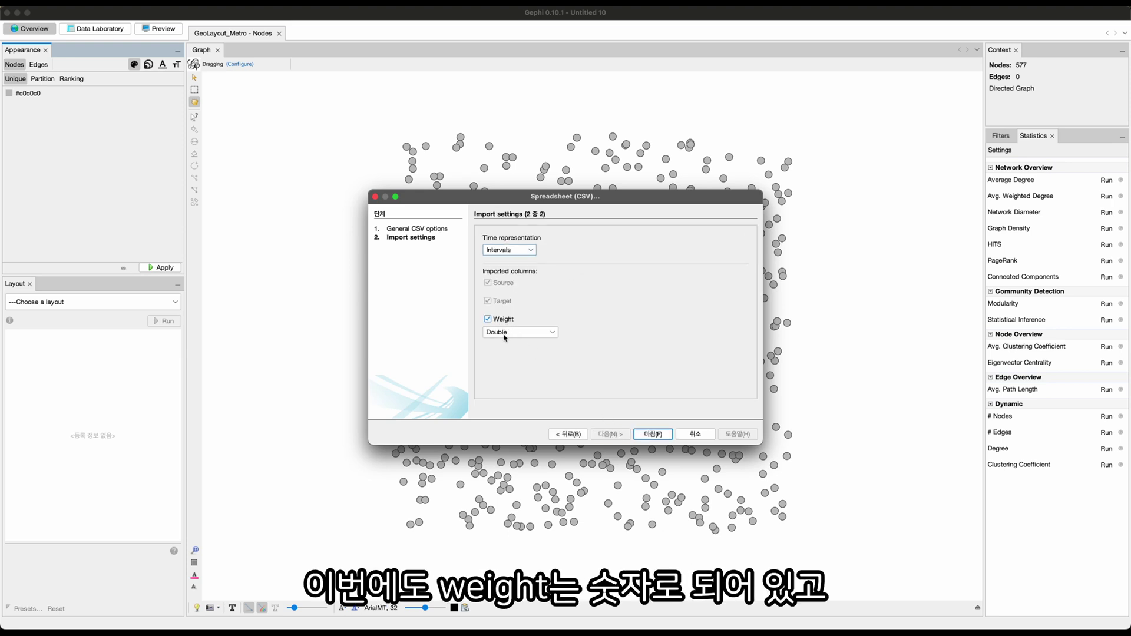
click(653, 435)
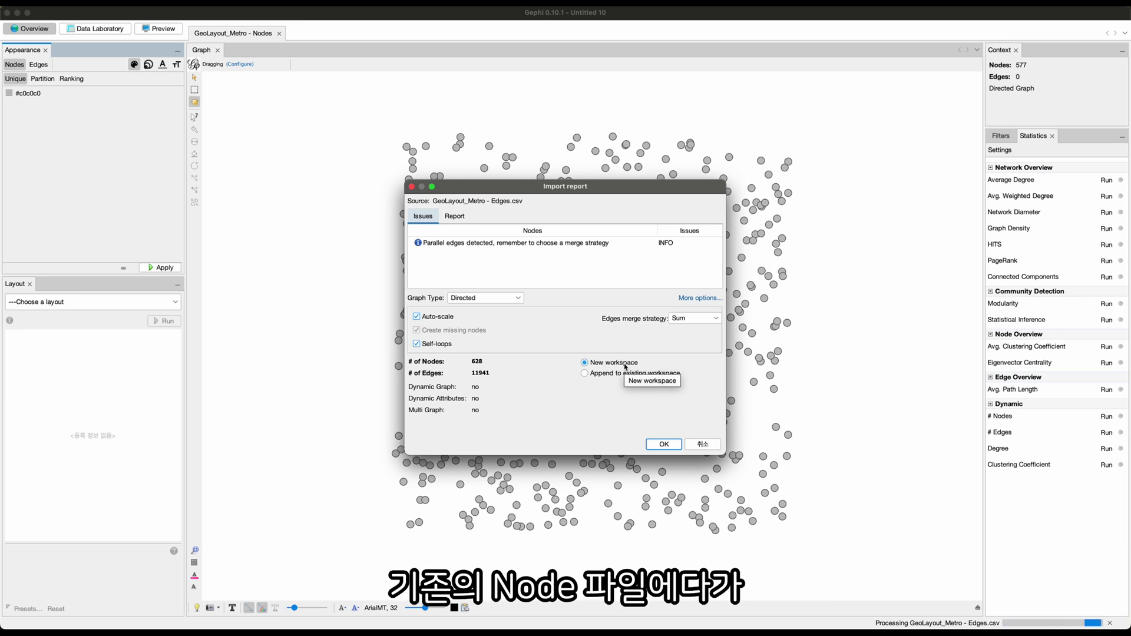
Step: Append the imported edges to the existing workspace and reapply the #c0c0c0 colour to all nodes
click(585, 373)
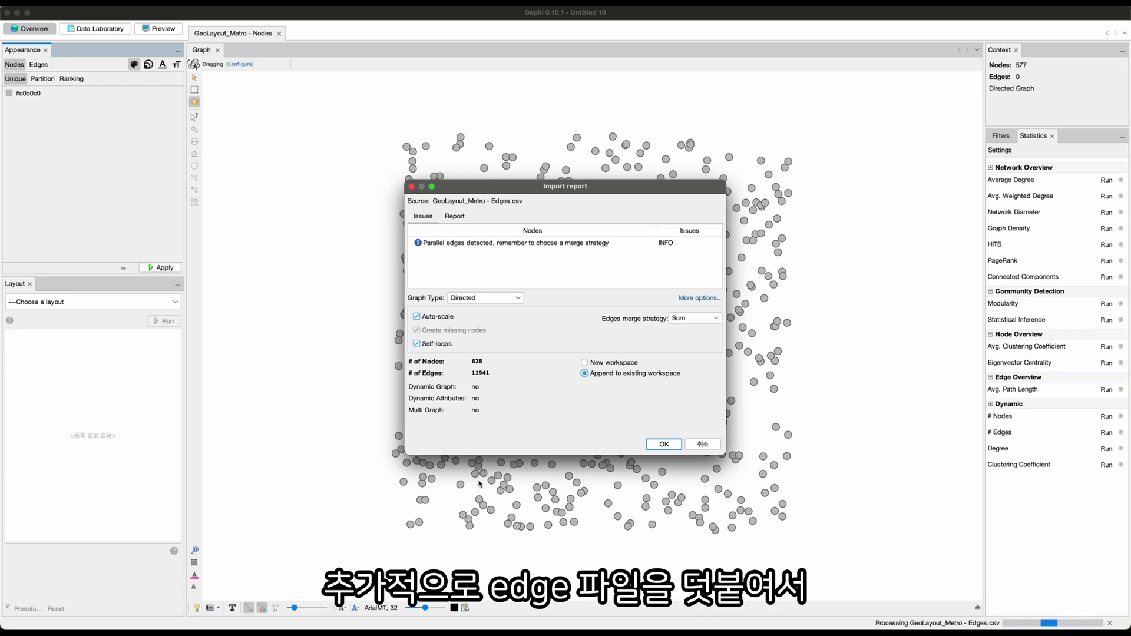
click(666, 446)
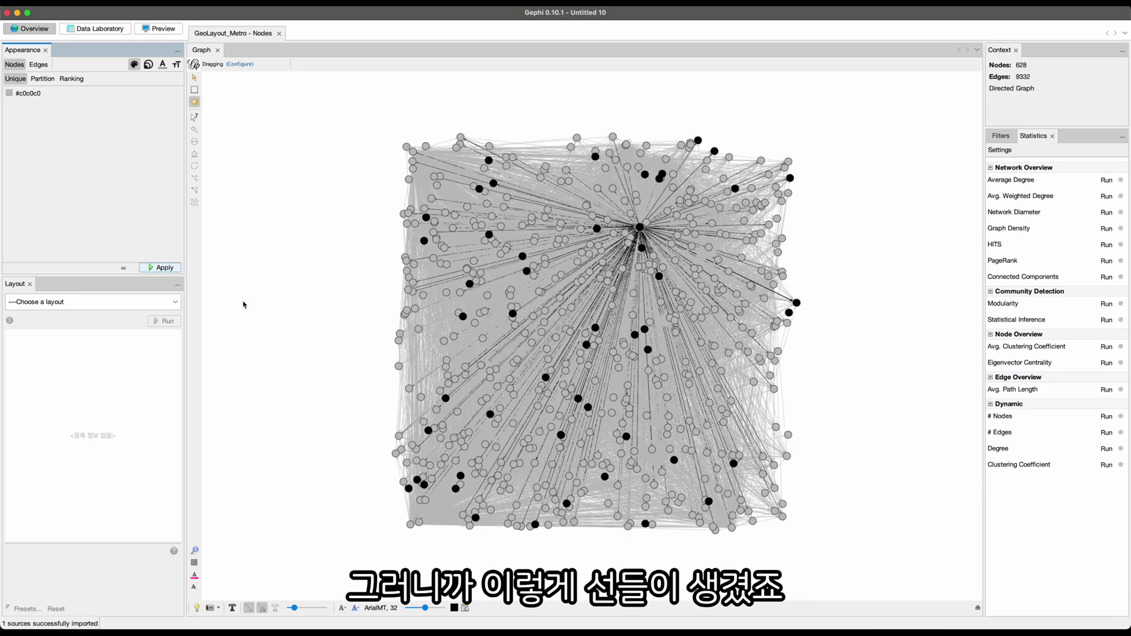
click(170, 270)
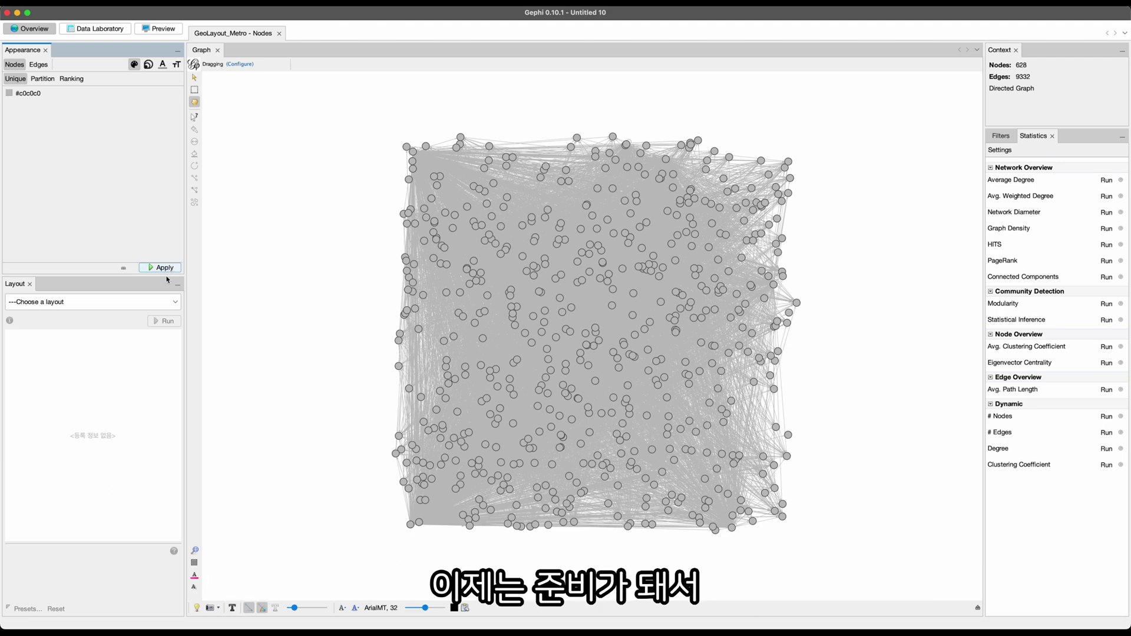
Step: Calculate the Average Degree and the Network Diameter of the graph, treating the network as Directed, and dismiss both reports
click(64, 303)
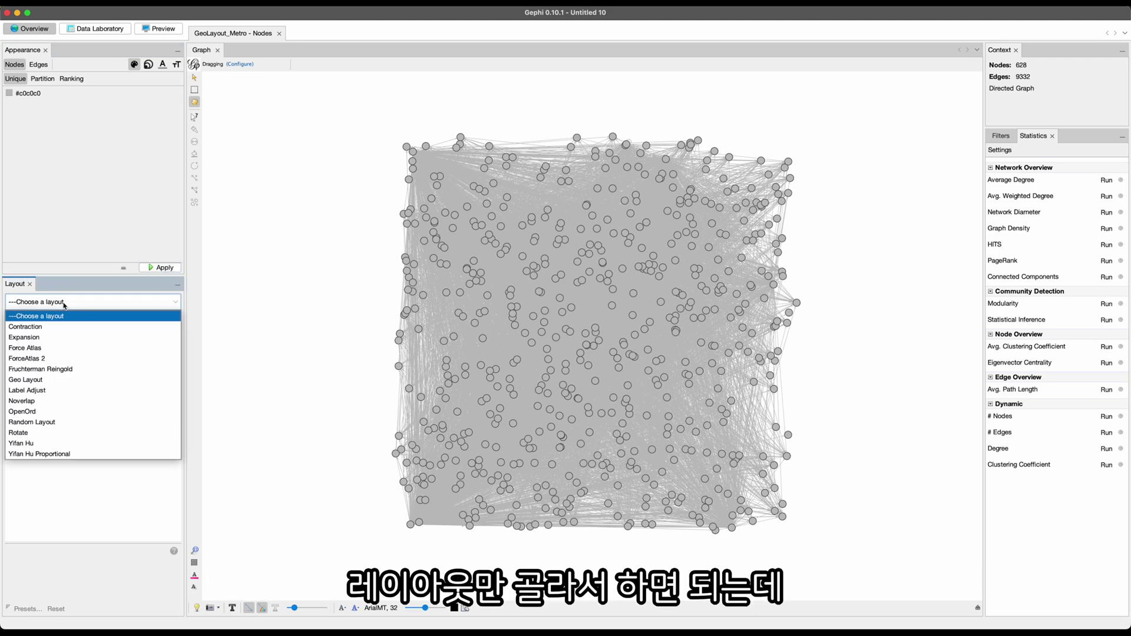
click(65, 203)
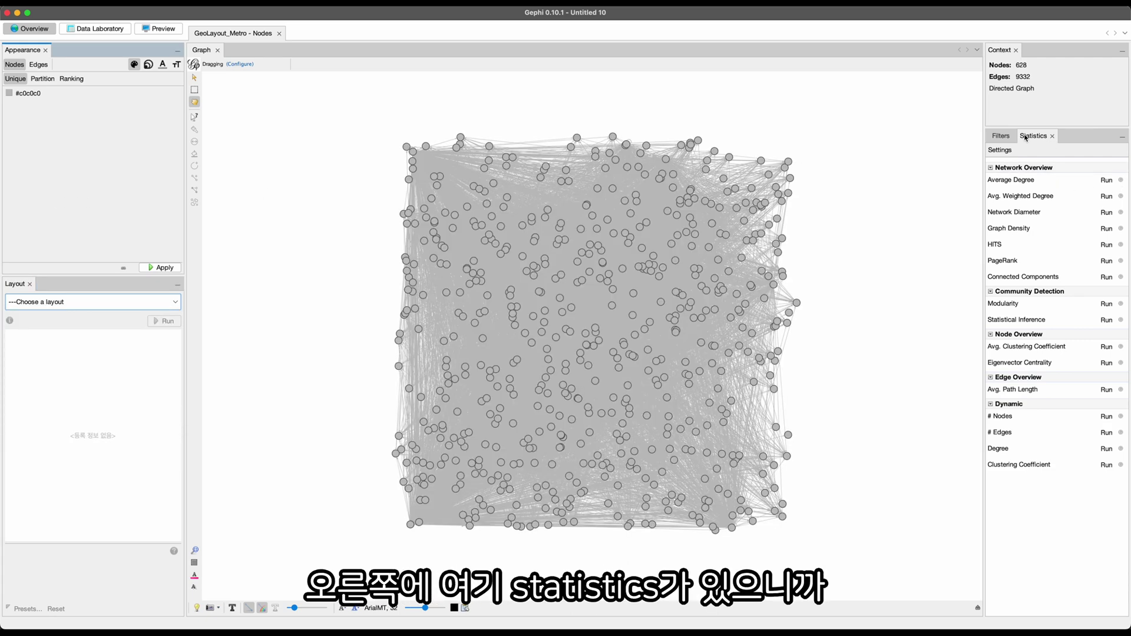
click(1106, 180)
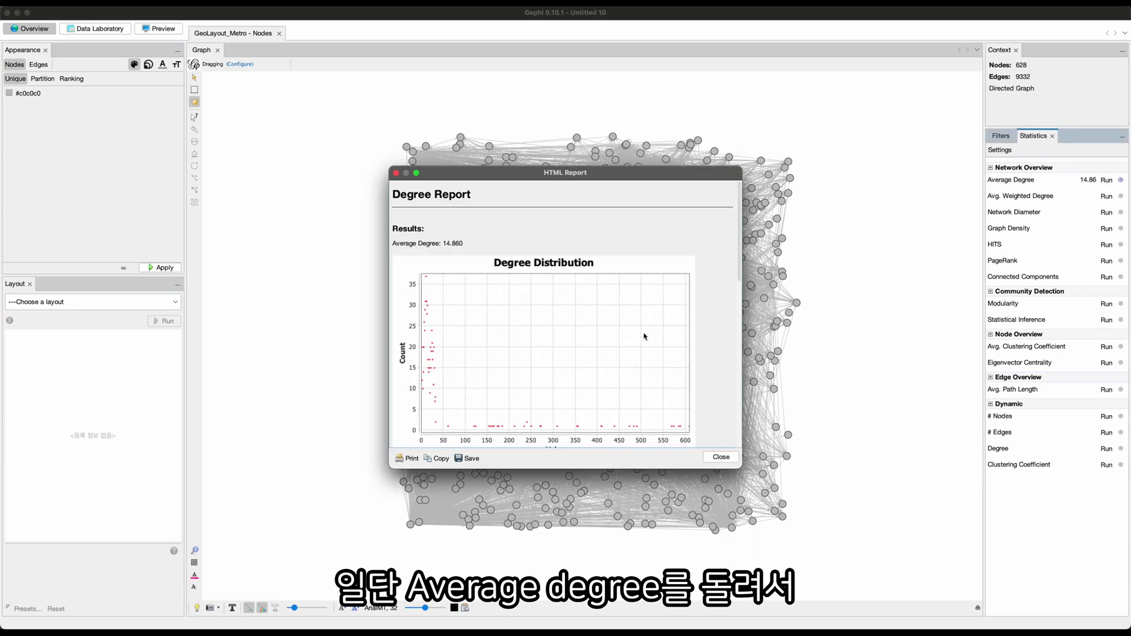
scroll(648, 337, down, 10)
click(720, 458)
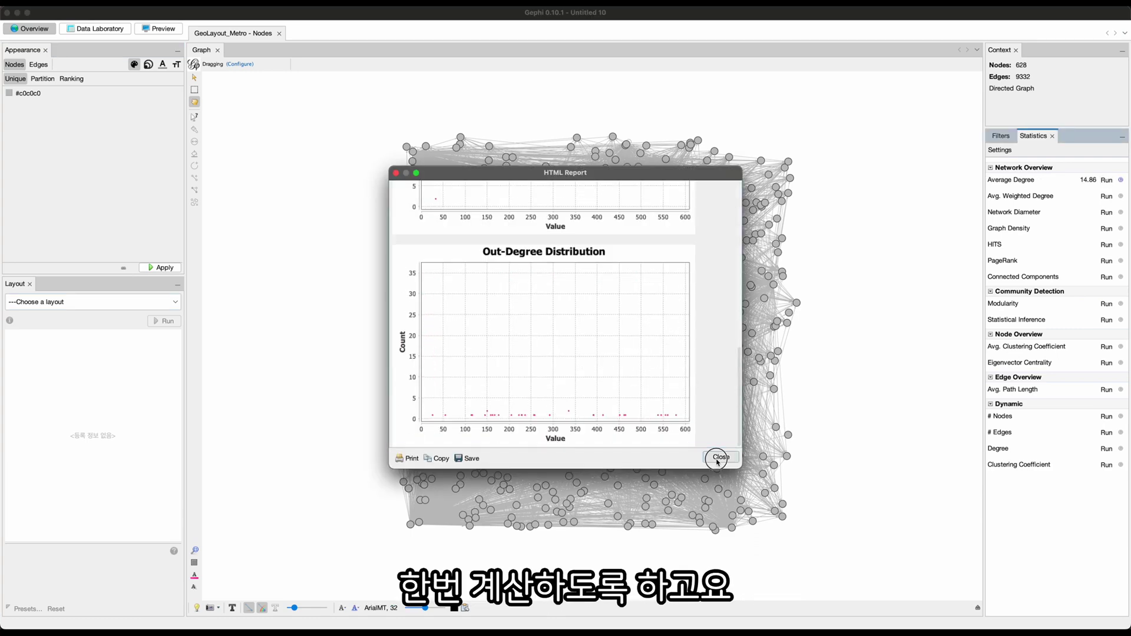
click(1107, 213)
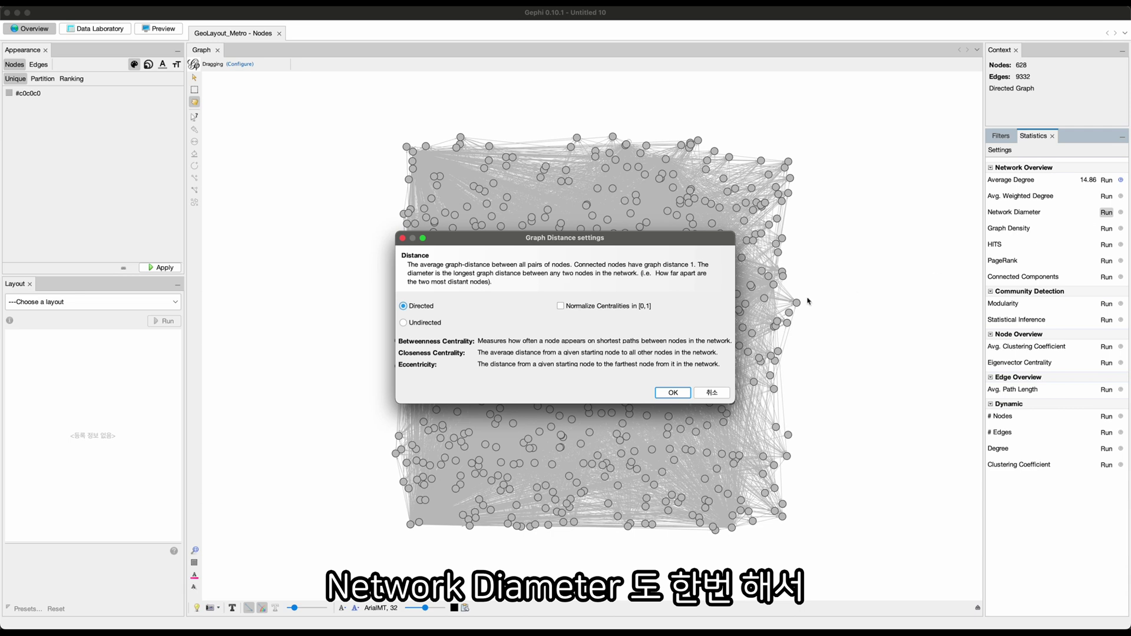
click(672, 393)
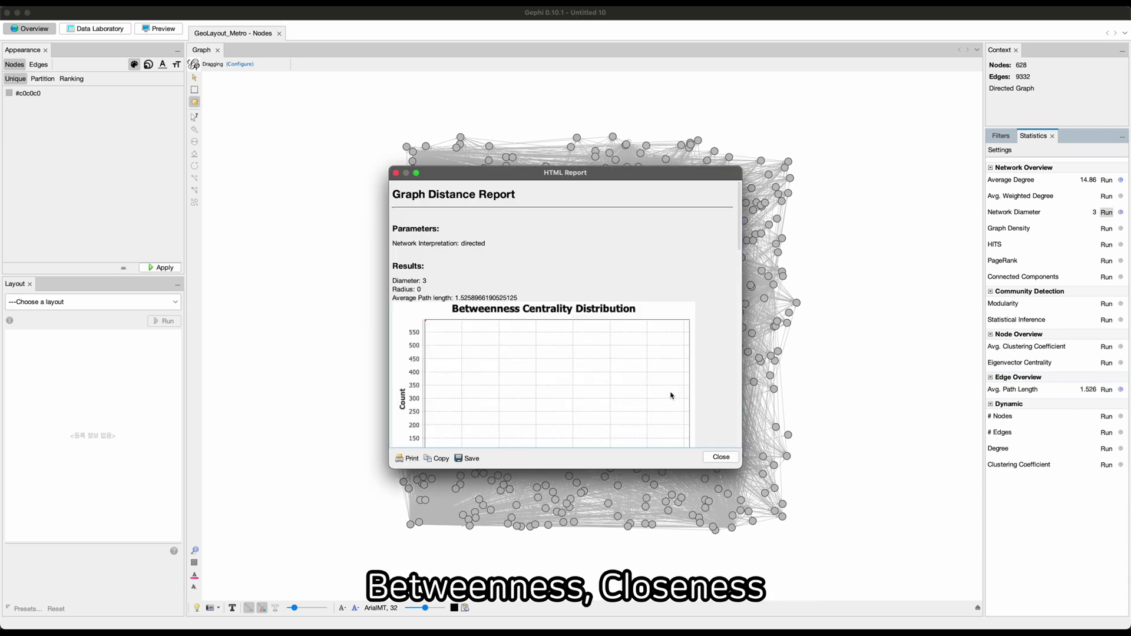
click(720, 457)
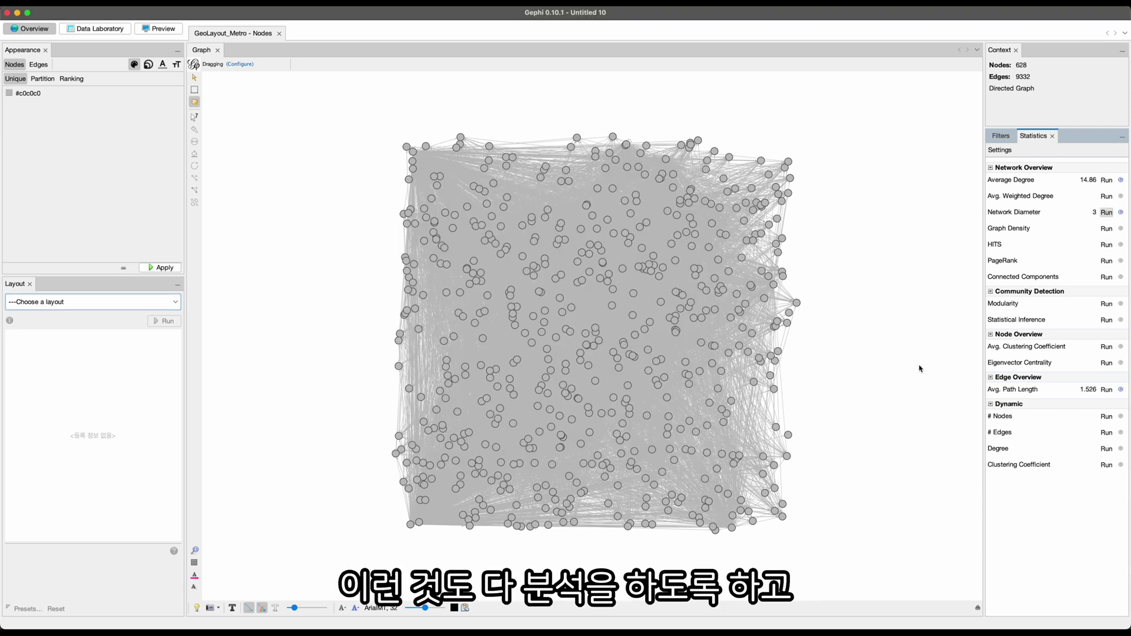
Step: Run Modularity with Randomize and Use weights enabled at resolution 1.0, and review the community size report
click(1107, 305)
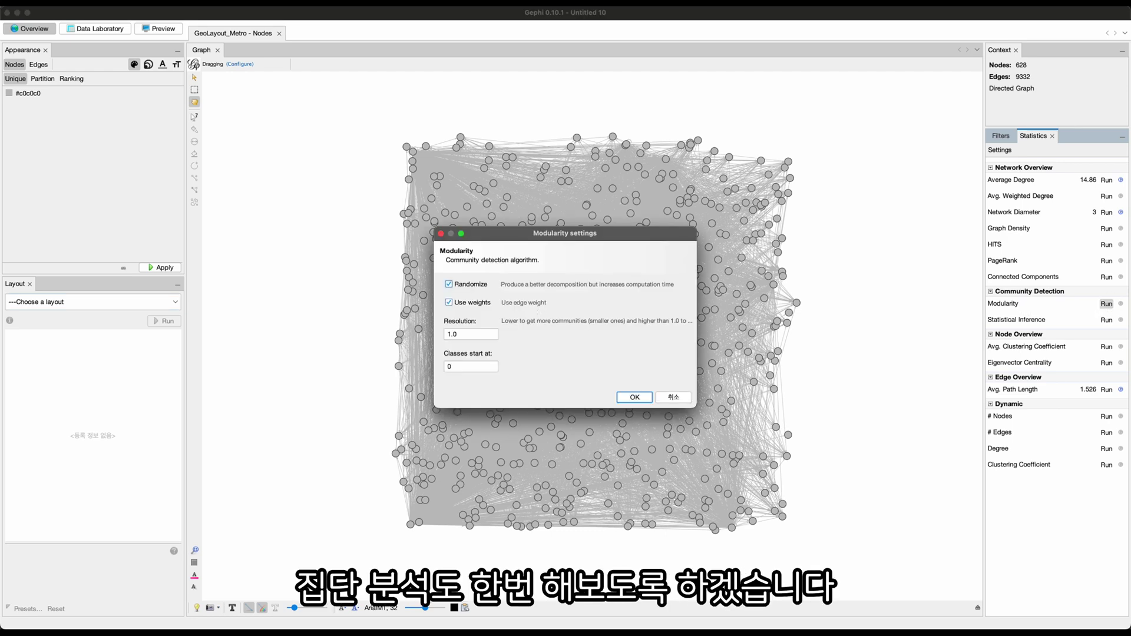
click(631, 397)
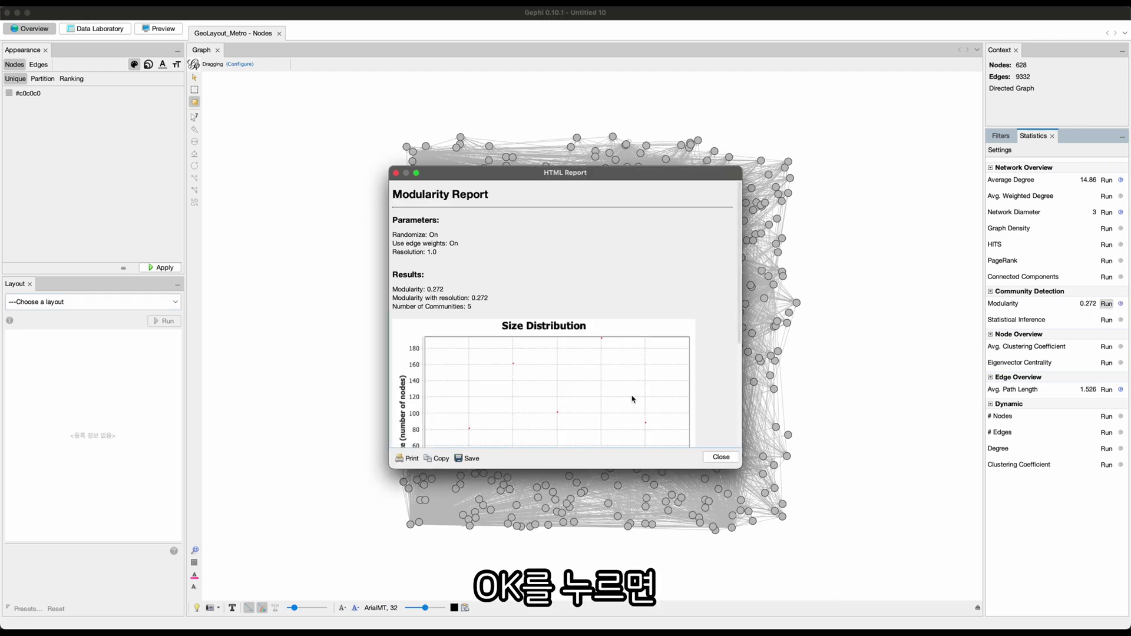
scroll(548, 359, down, 3)
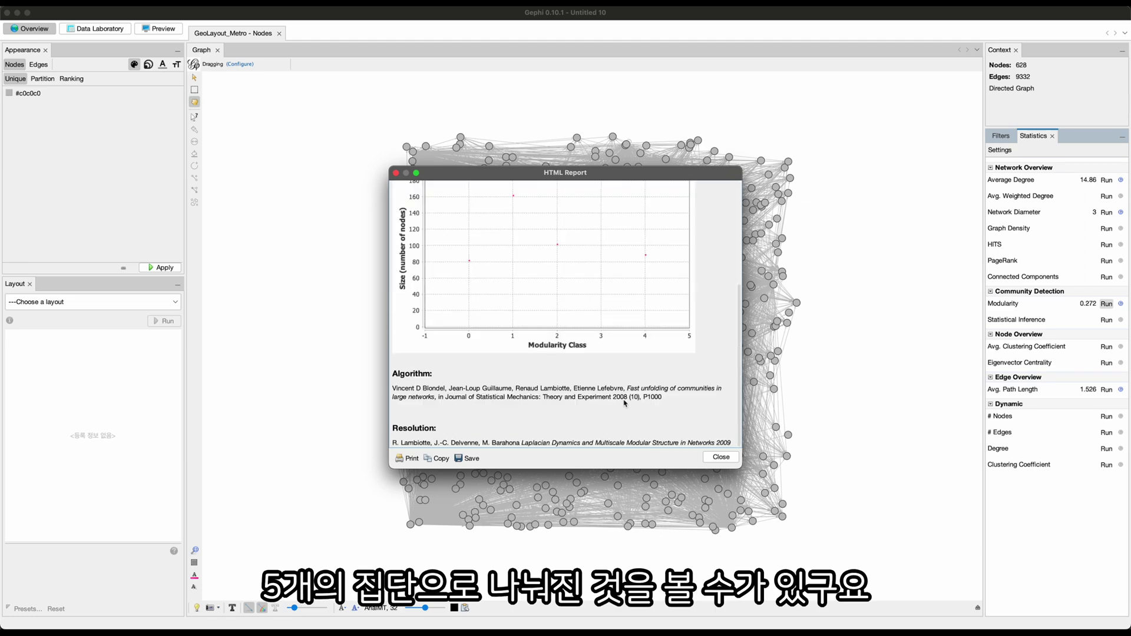
click(721, 457)
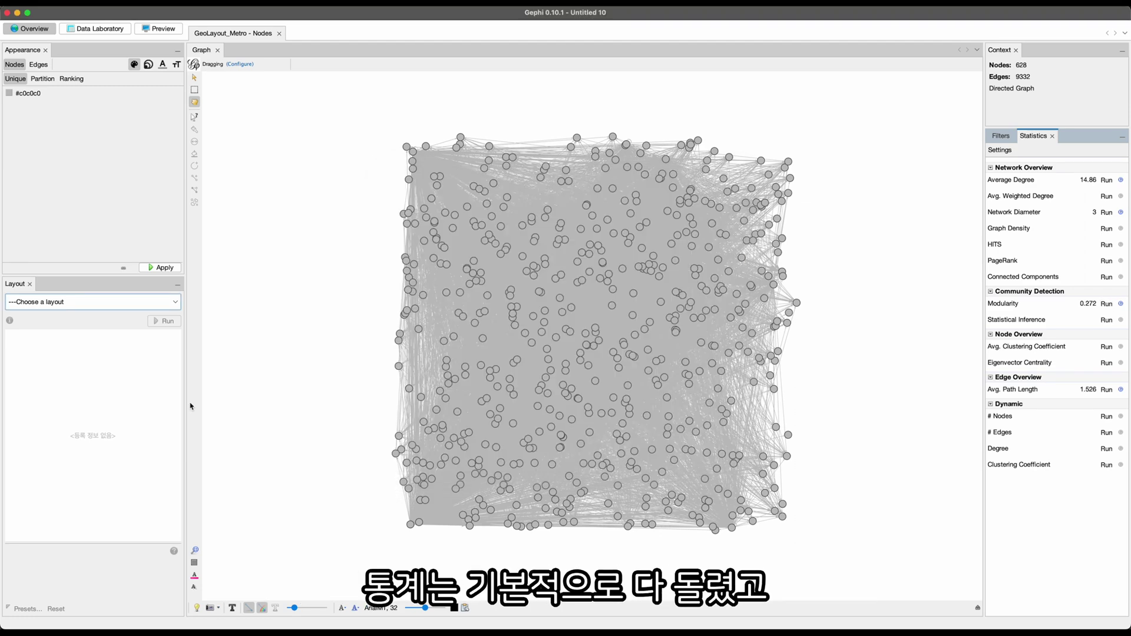
Step: Arrange the nodes with Geo Layout at scale 1000.0, using the latitude and longitude columns and the Mercator projection
click(57, 304)
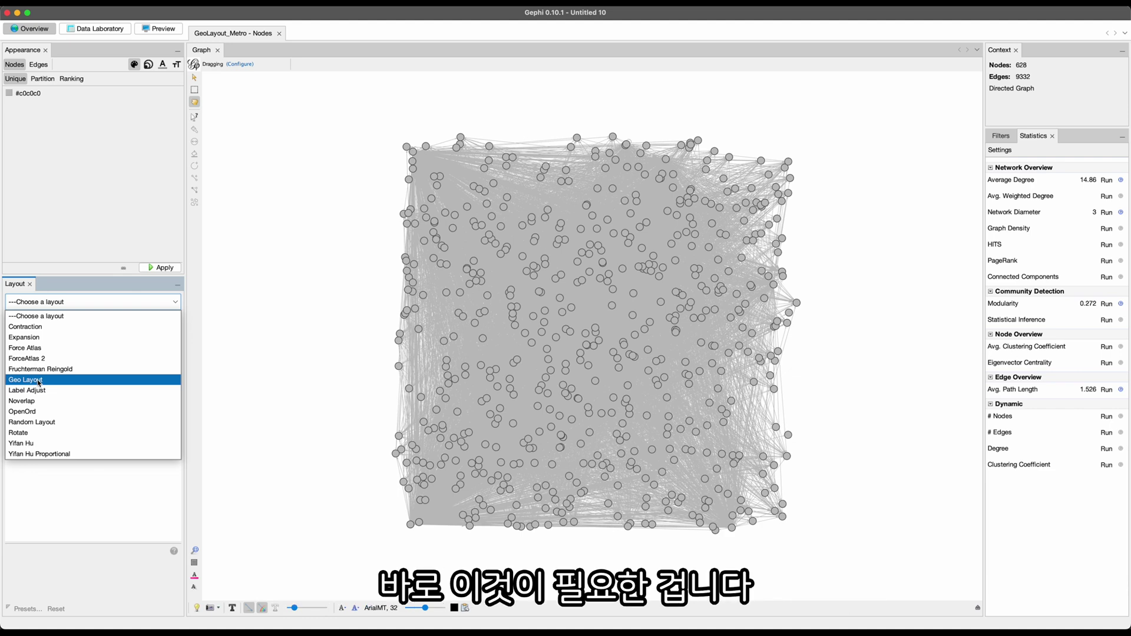
click(39, 380)
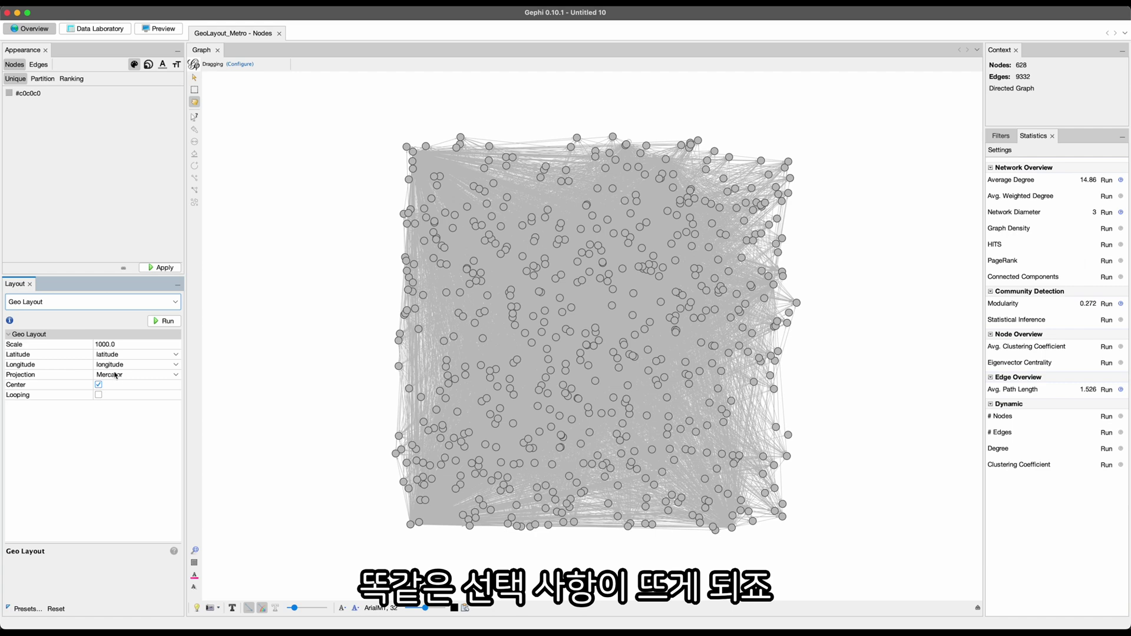
click(159, 322)
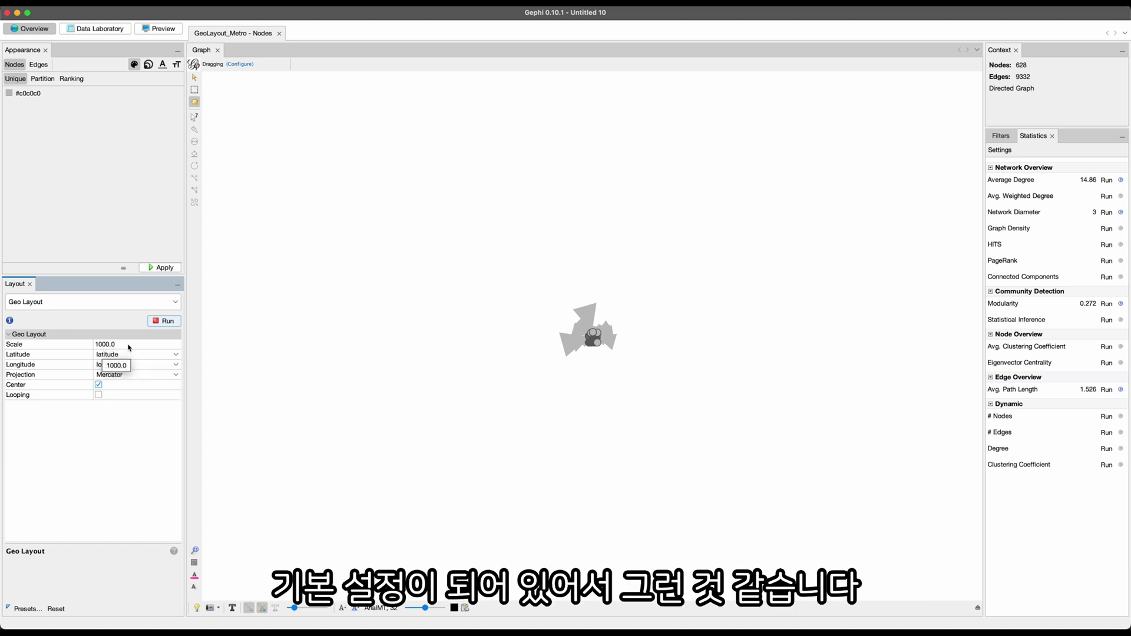
Step: Rerun the Geo Layout at a scale of 10000 and again at 100000 to spread the stations out
click(131, 346)
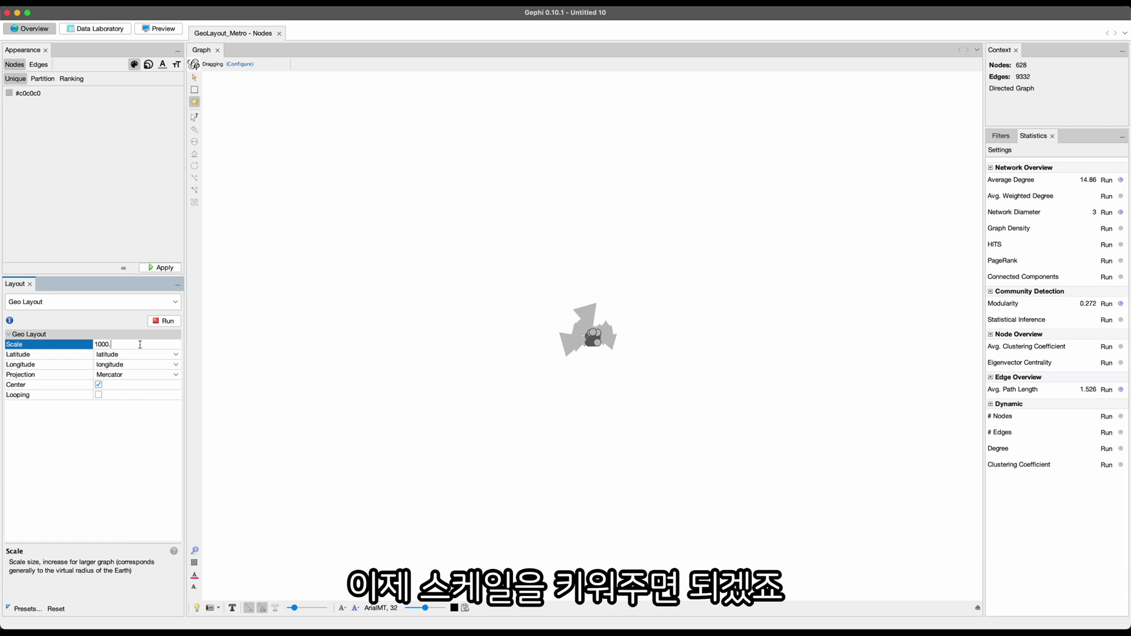
text(0)
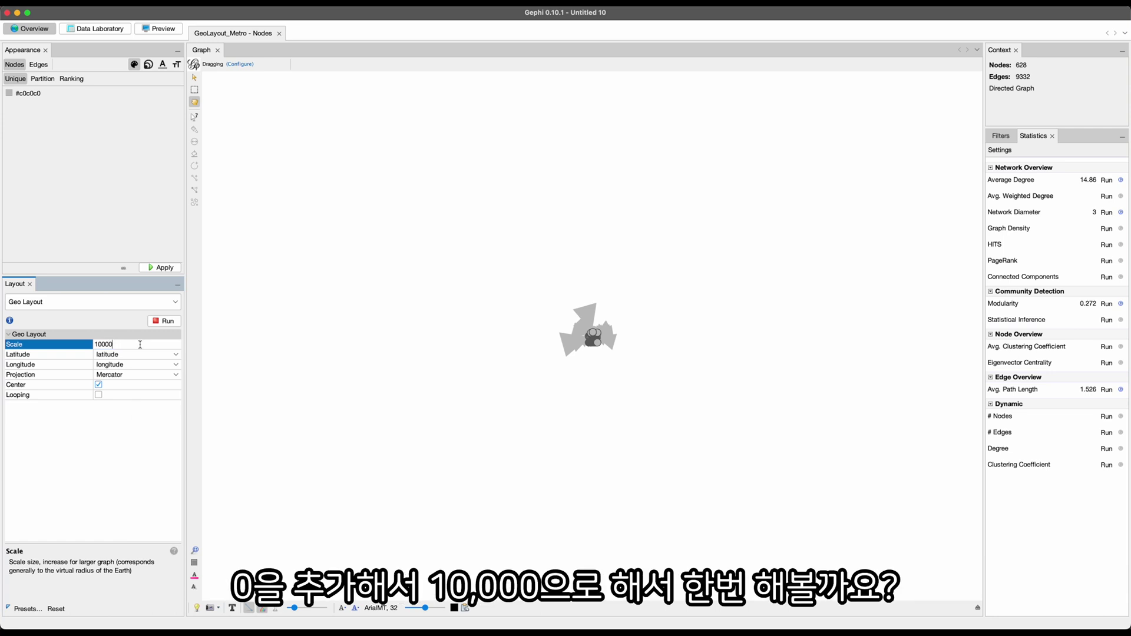
click(163, 335)
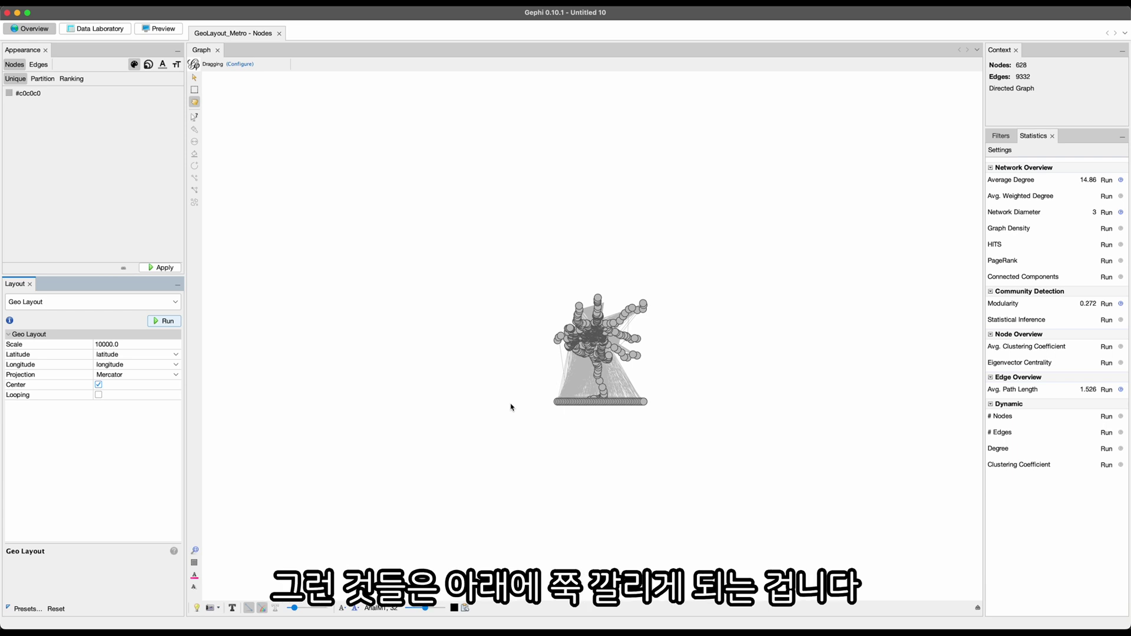
click(157, 345)
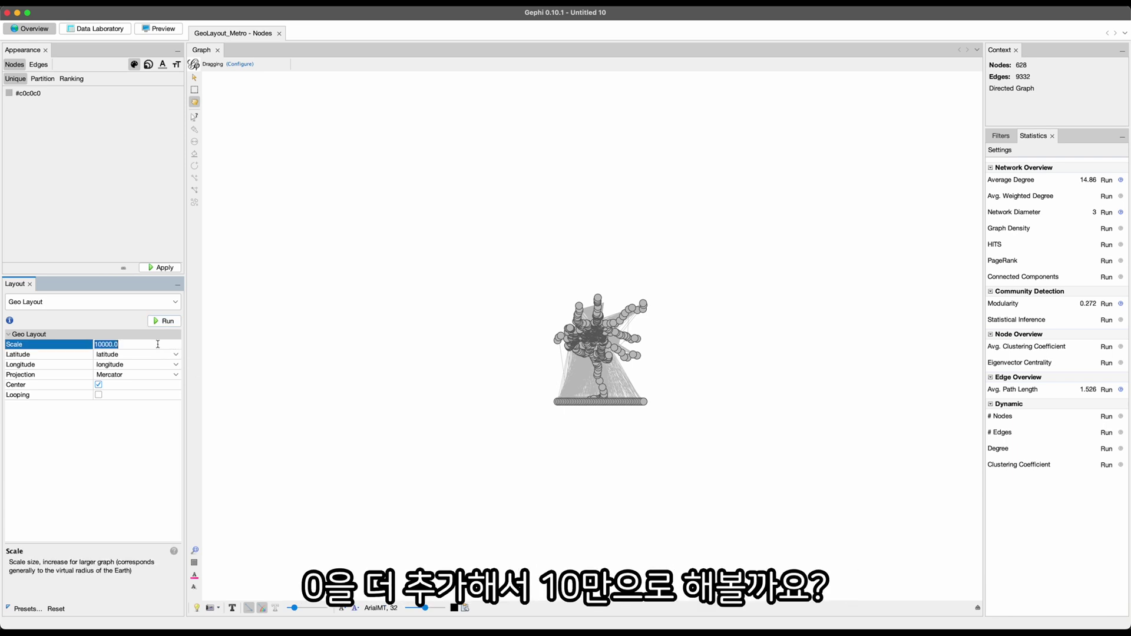
click(158, 345)
text(0)
click(170, 321)
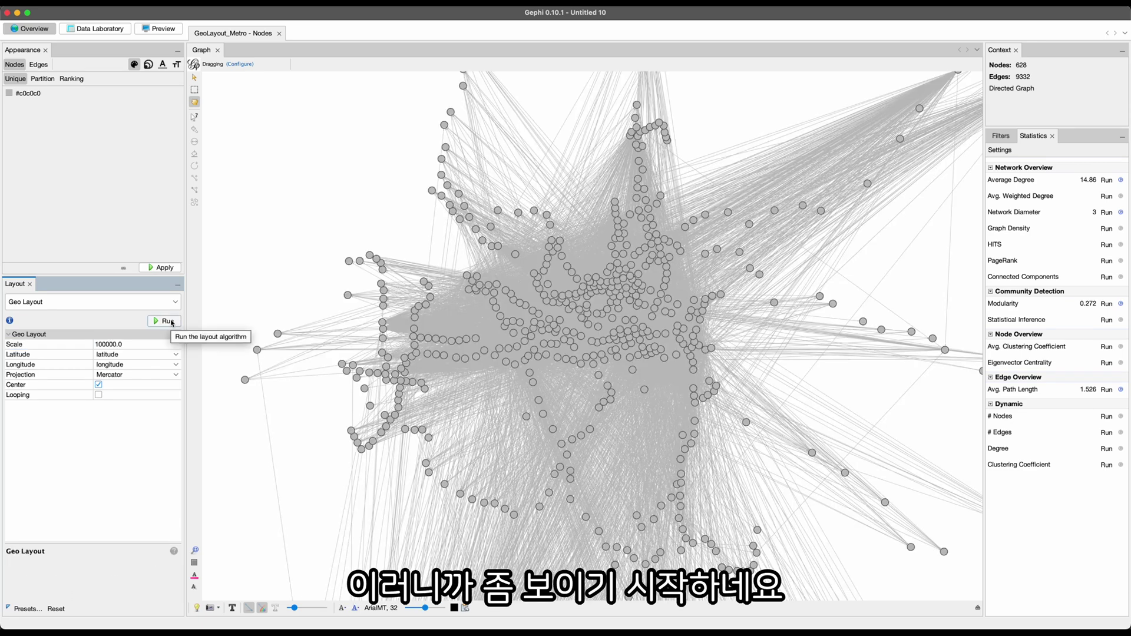
Step: Set the Geo Layout scale to 1000000 and rerun it to enlarge the network
click(145, 345)
click(145, 345)
text(0)
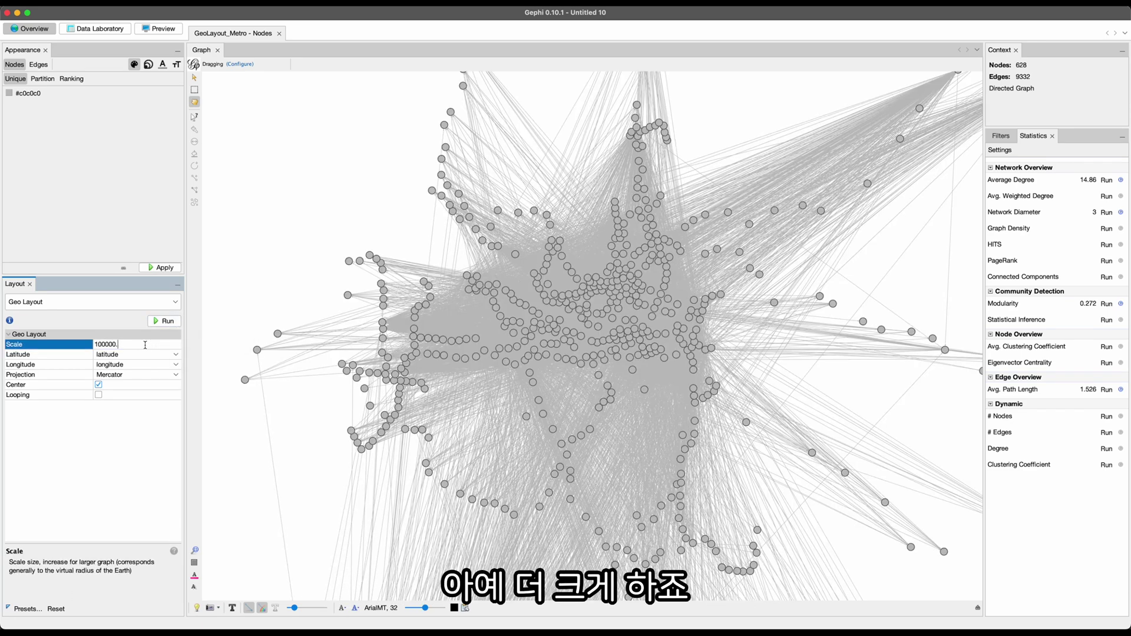
click(164, 321)
drag(489, 336, 494, 340)
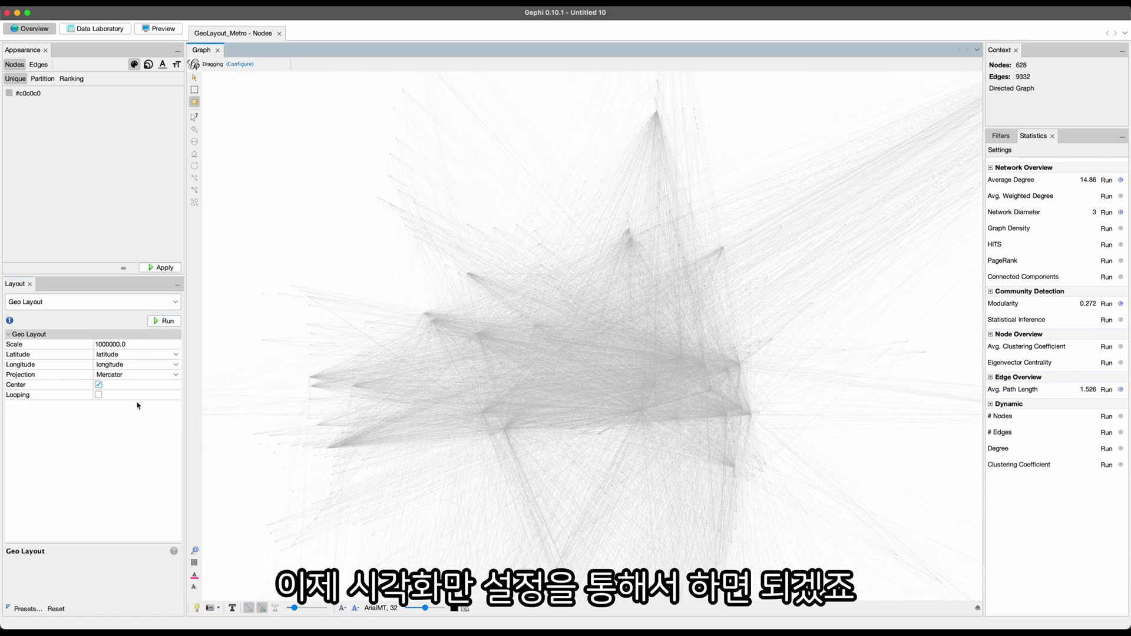
Step: Rank node size by Degree, first applying a range of 20 to 200 and finally a maximum size of 150
click(149, 64)
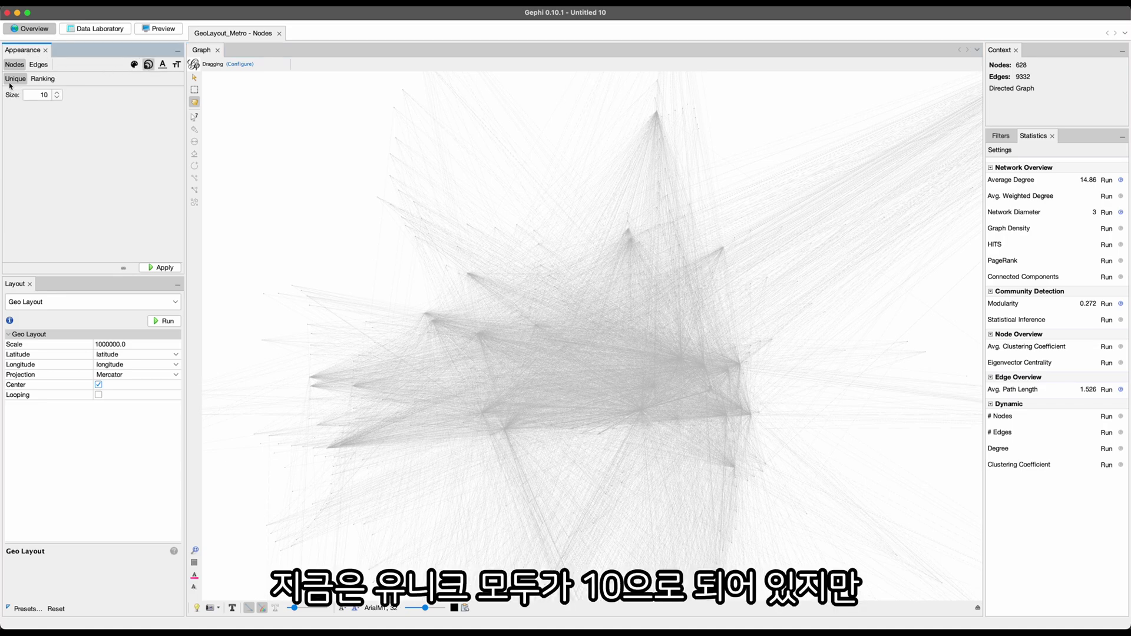
click(42, 79)
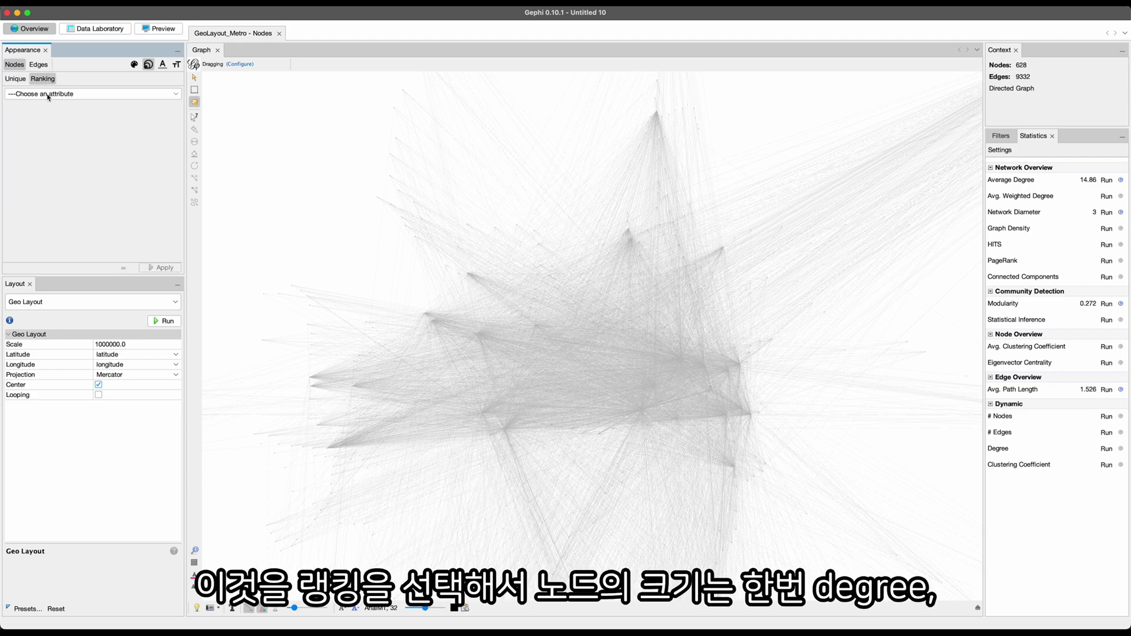
click(49, 95)
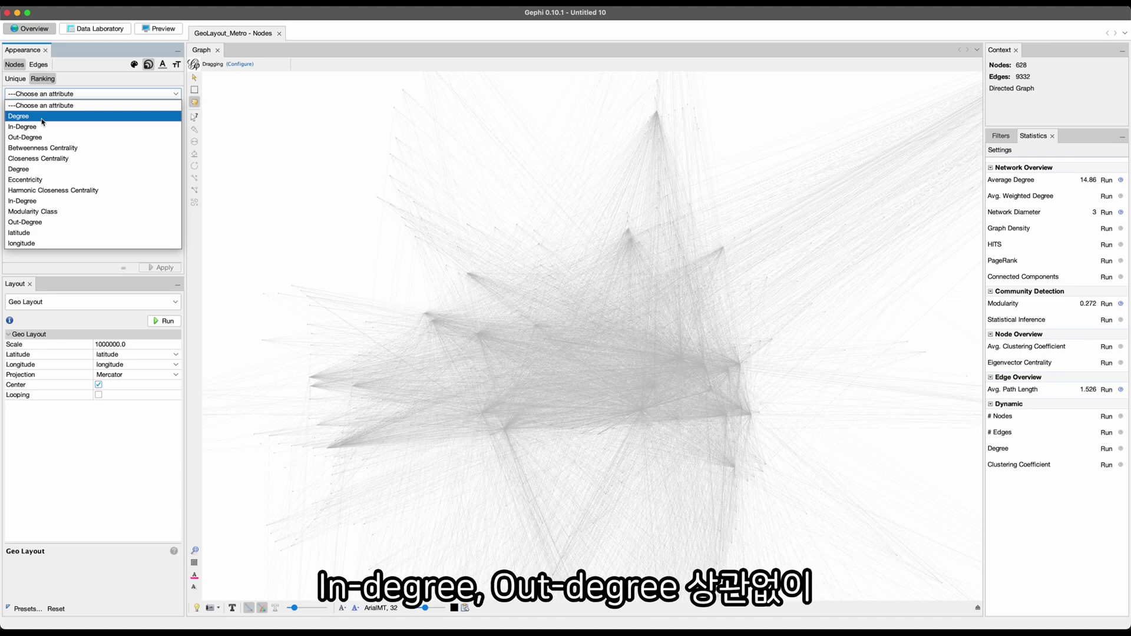
click(42, 117)
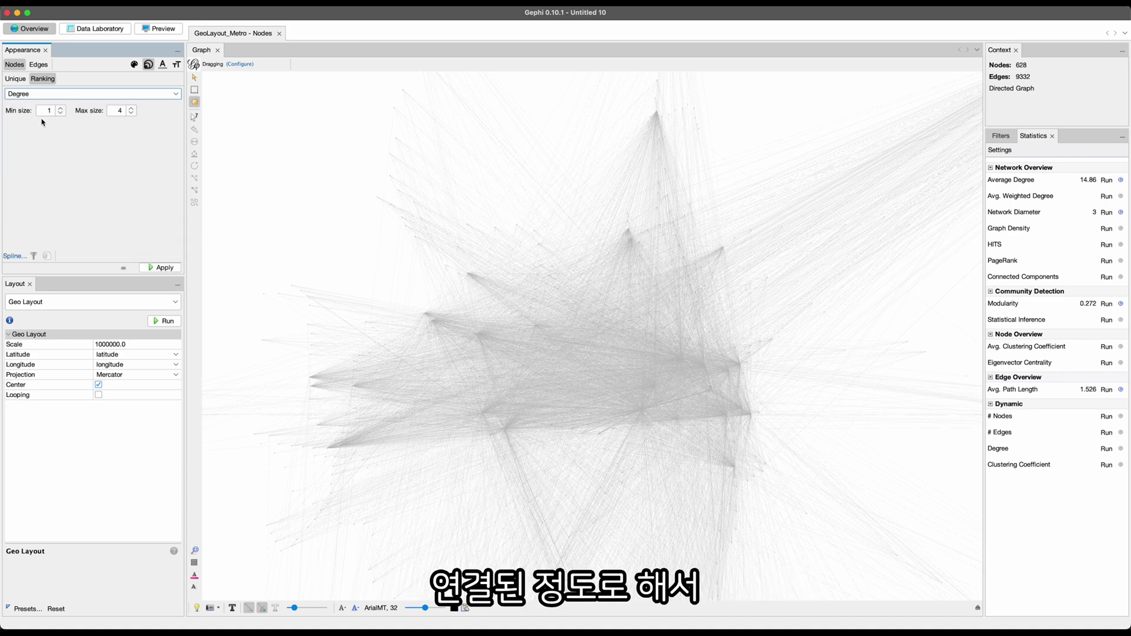
double_click(50, 112)
text(20)
double_click(121, 111)
text(200)
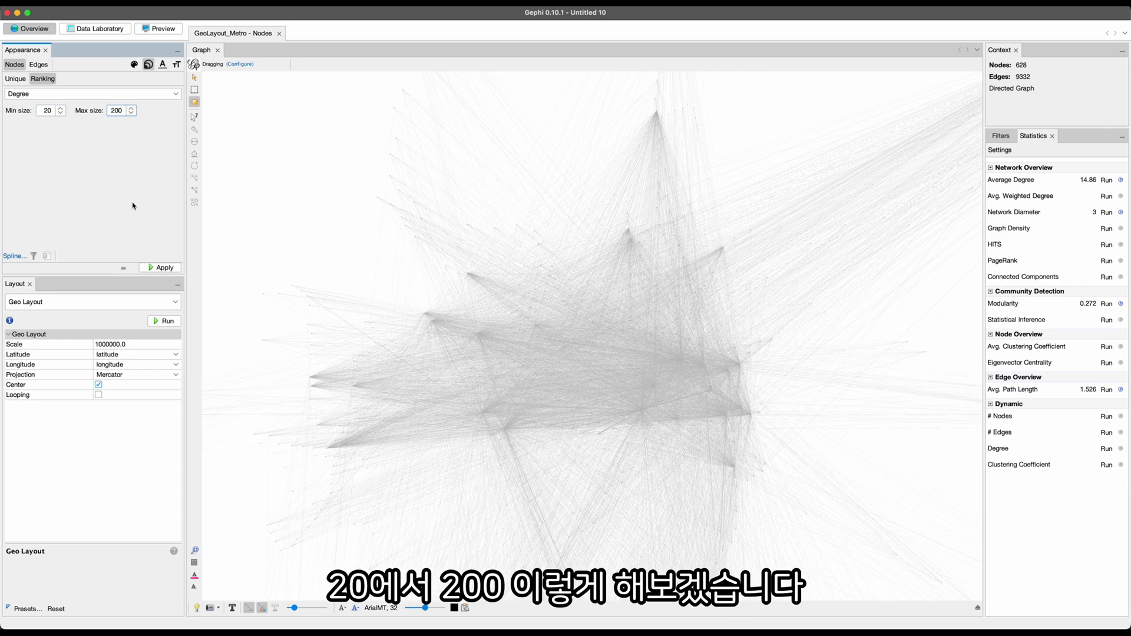
click(164, 268)
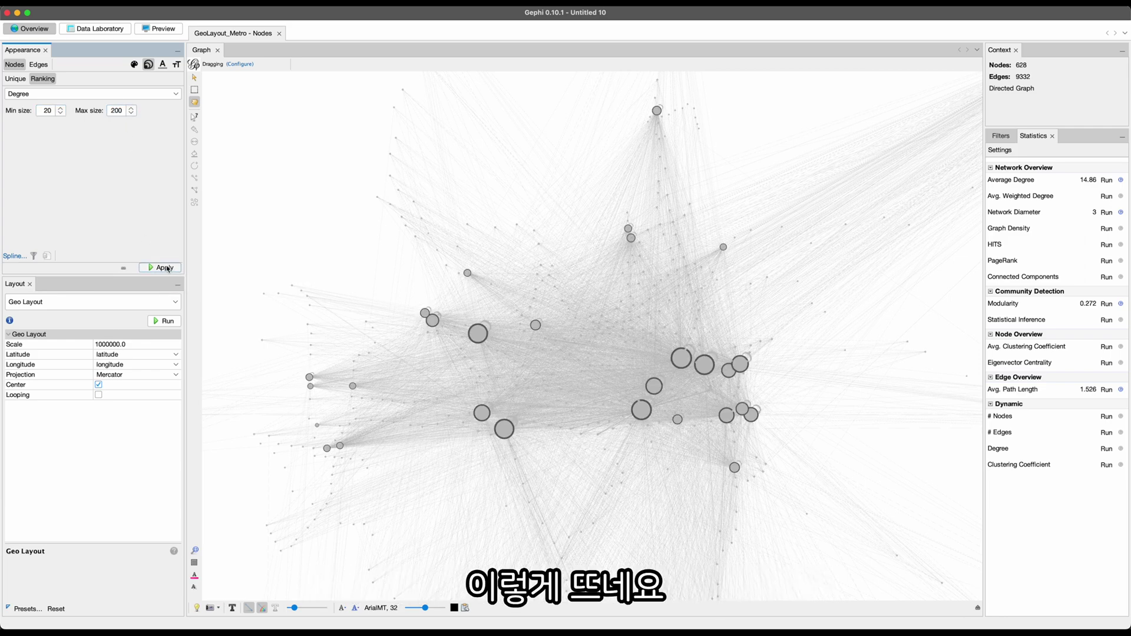
double_click(118, 111)
text(150)
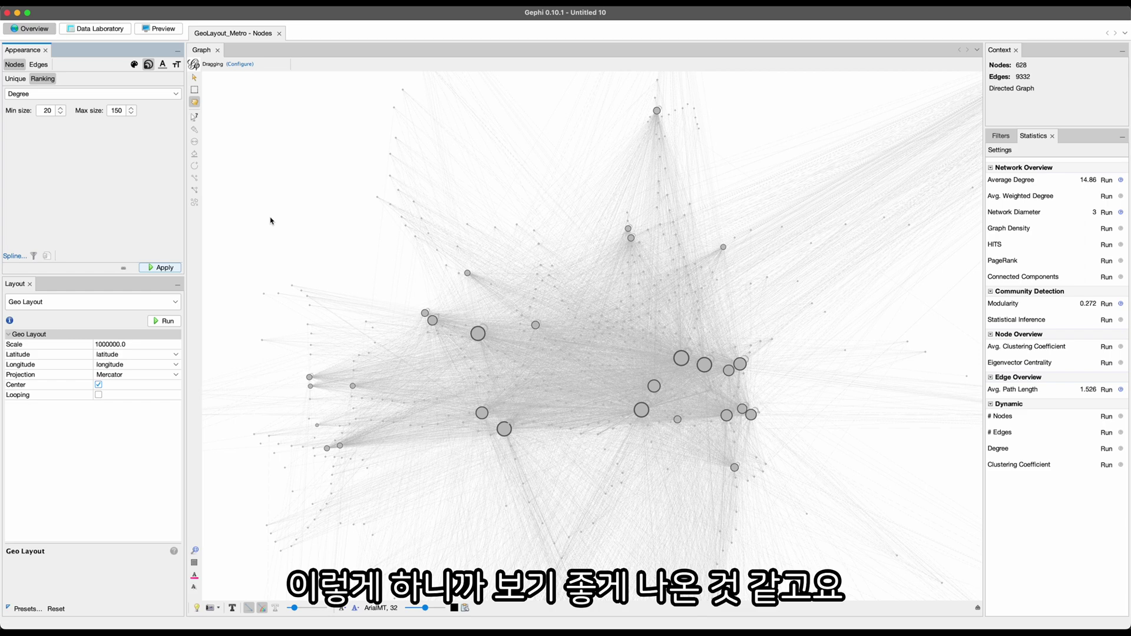
Step: Colour the nodes by Betweenness Centrality with the red-yellow-blue palette inverted so that high values are red
click(134, 64)
click(62, 95)
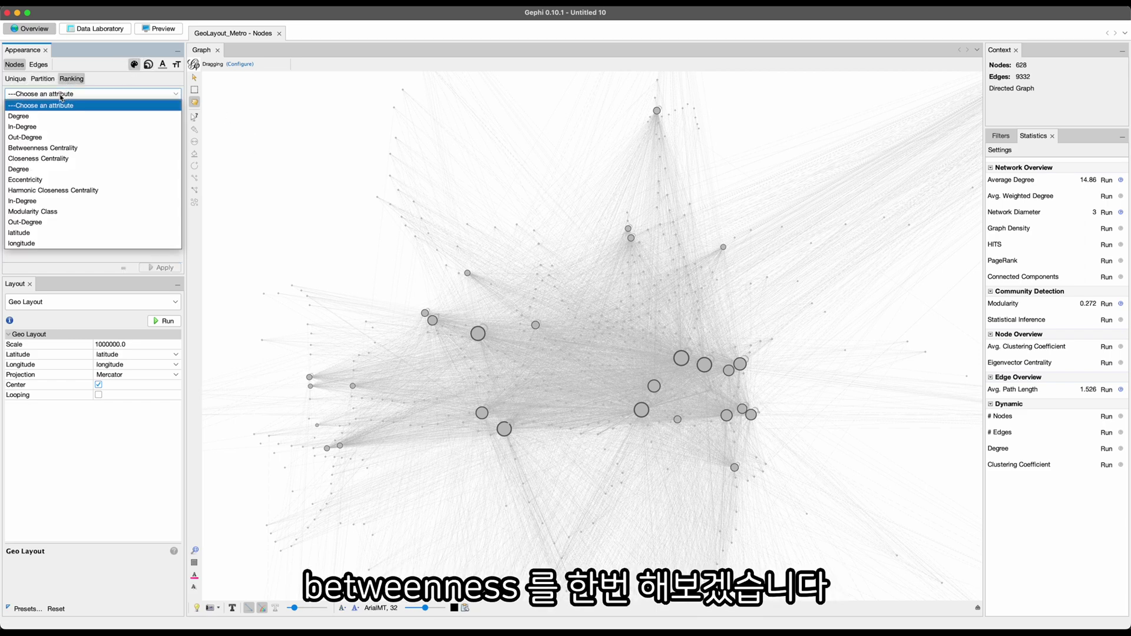
click(59, 149)
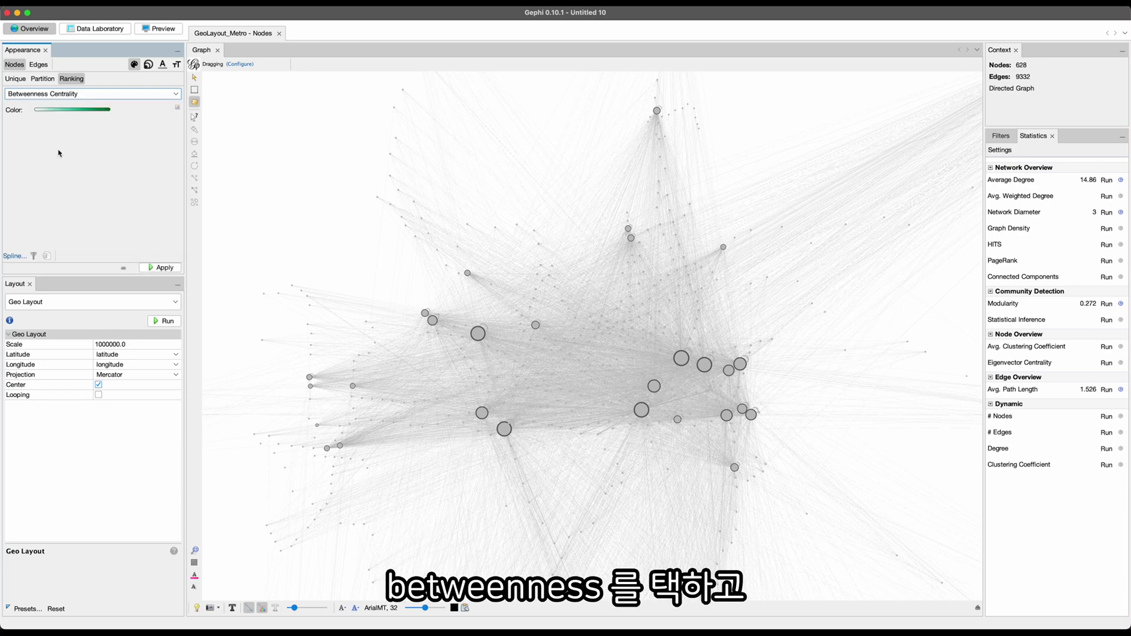
click(177, 108)
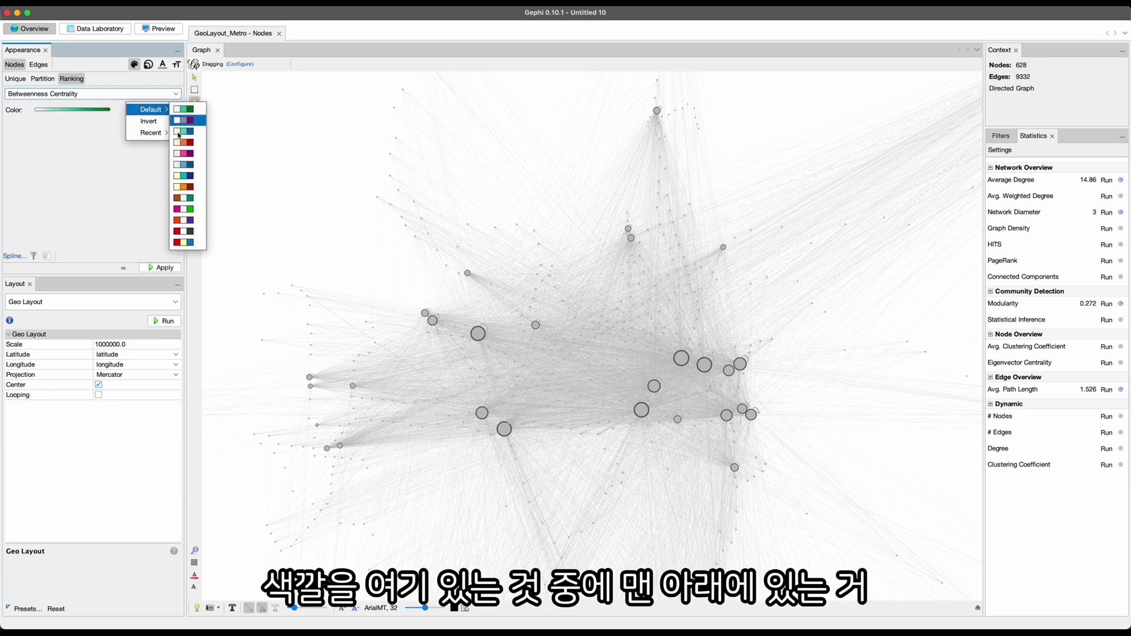
click(188, 242)
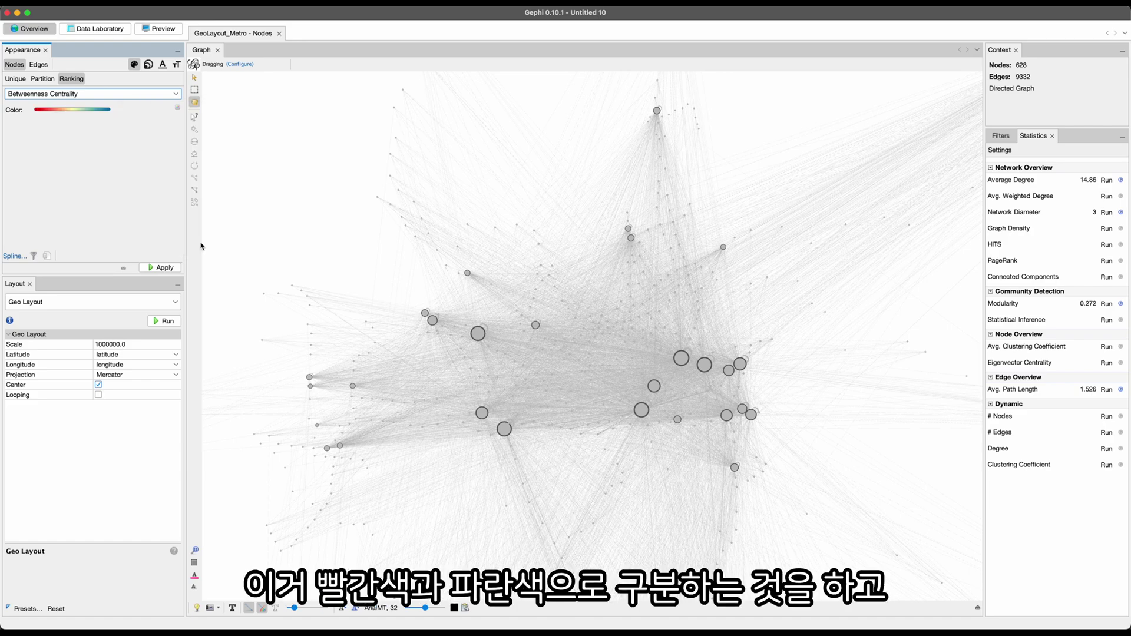
click(177, 108)
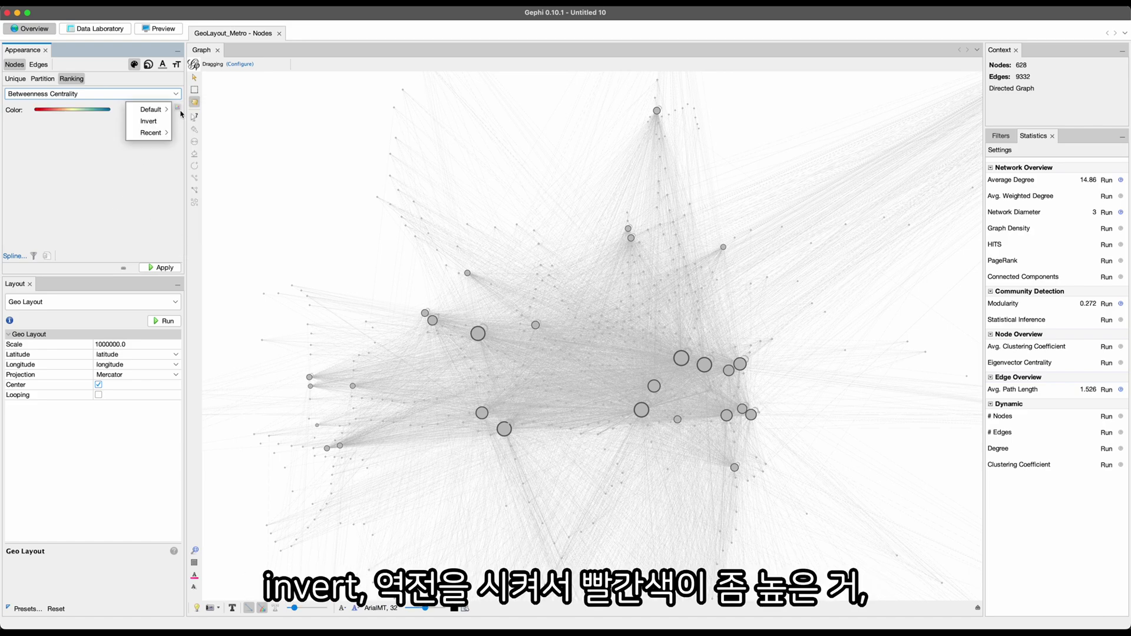
click(156, 122)
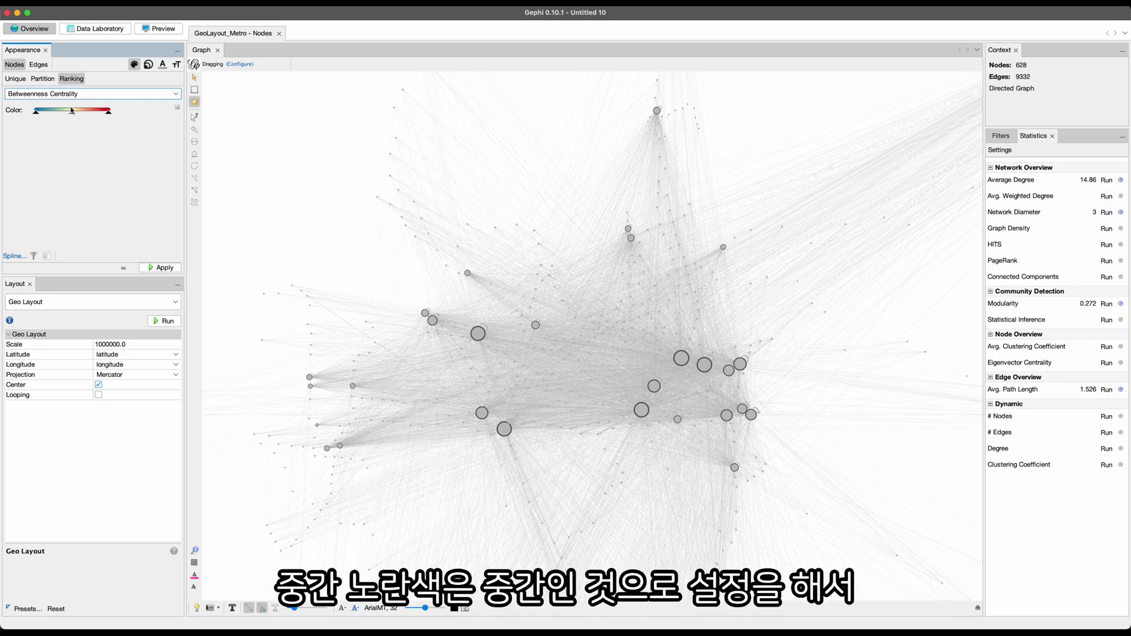
click(172, 268)
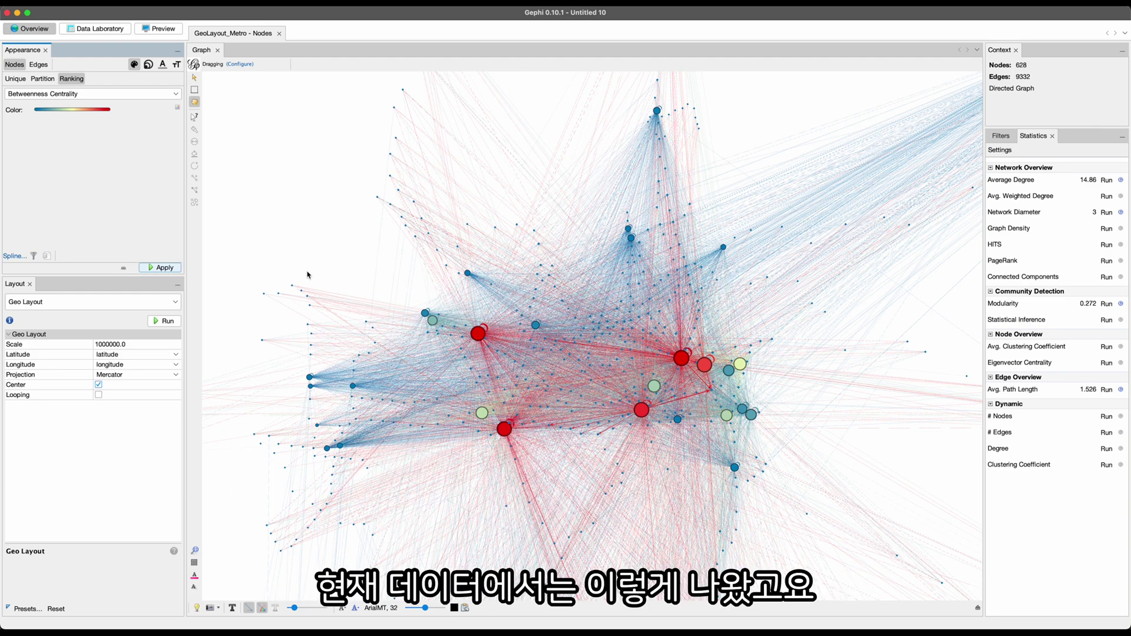
Step: Show the station name labels on the graph to read the most central nodes, and hide them again
scroll(605, 338, up, 2)
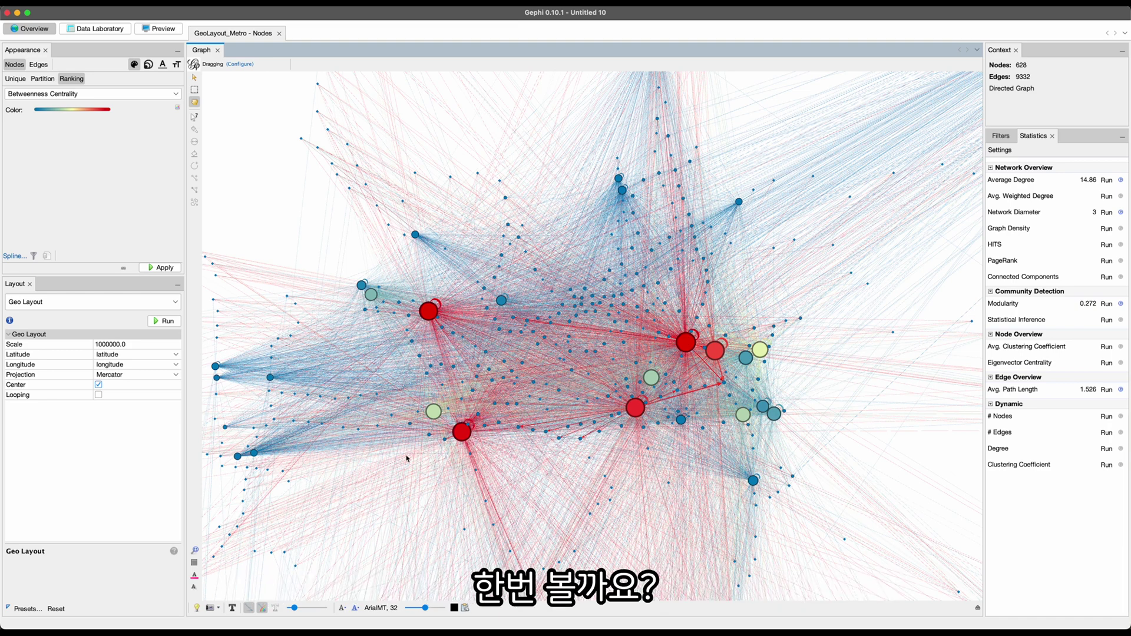
click(233, 607)
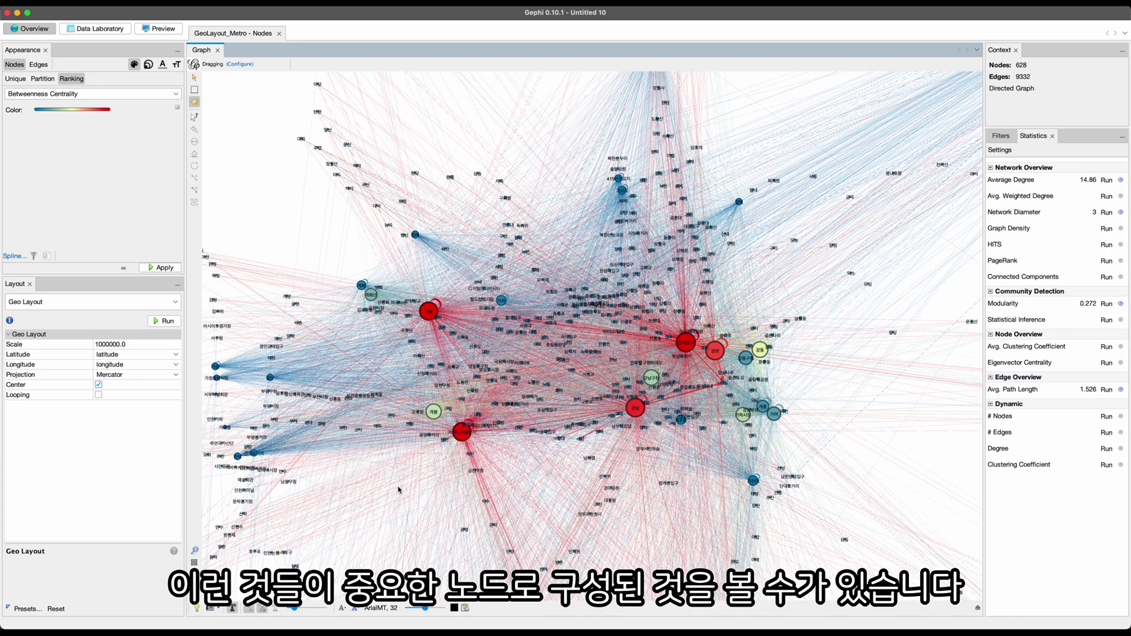
click(233, 607)
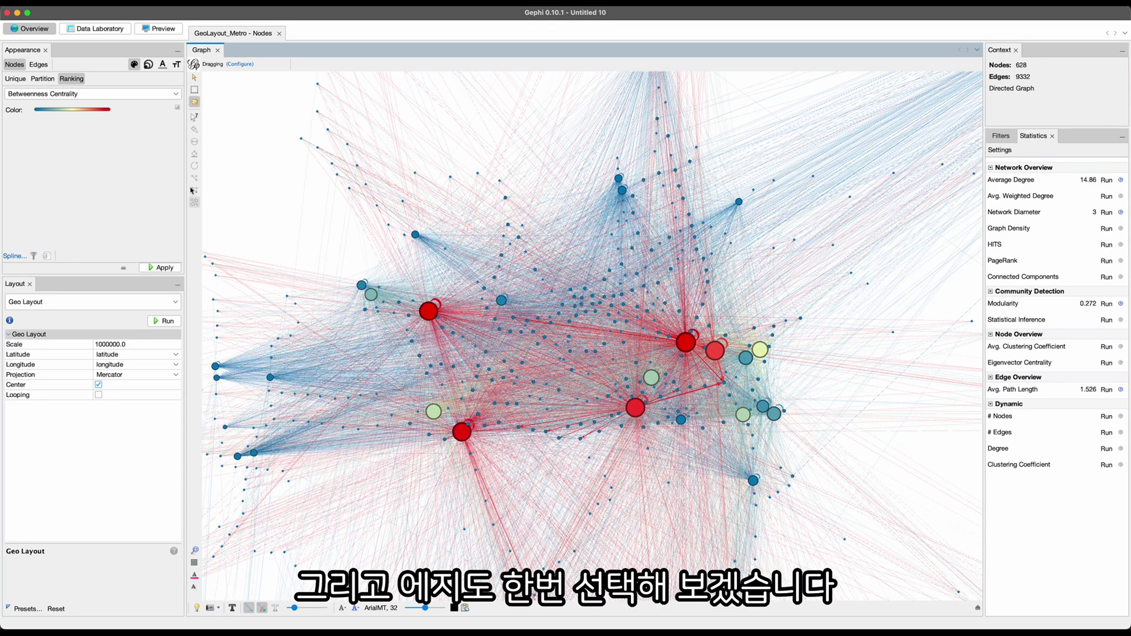
Step: Colour the edges by Weight ranking with the red-yellow-blue palette inverted so that high weights are red
click(40, 66)
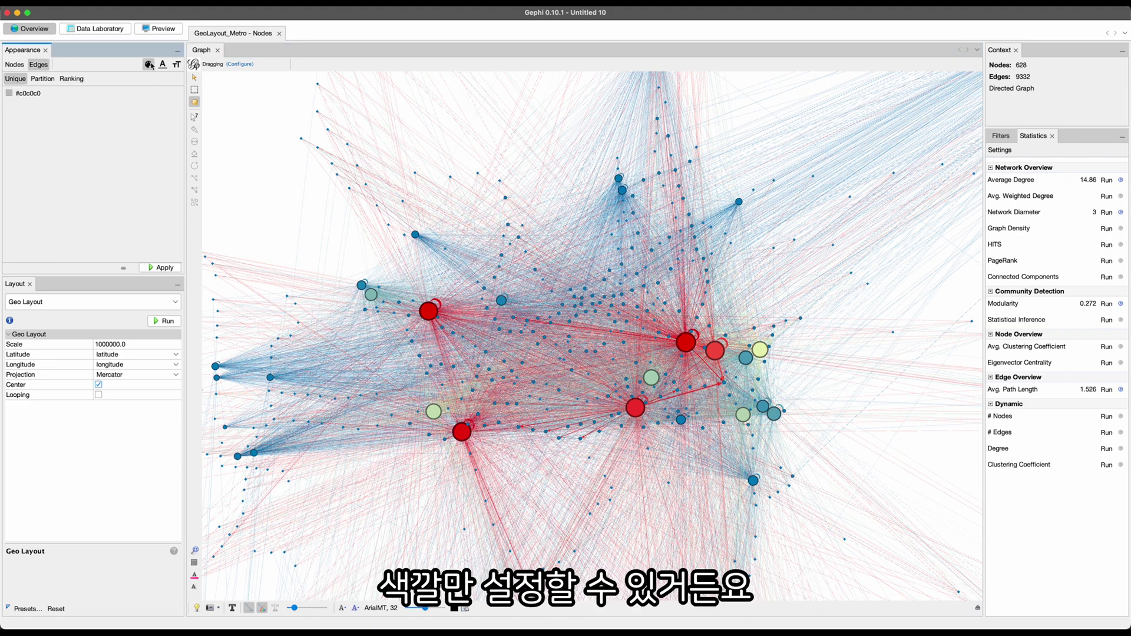
click(70, 79)
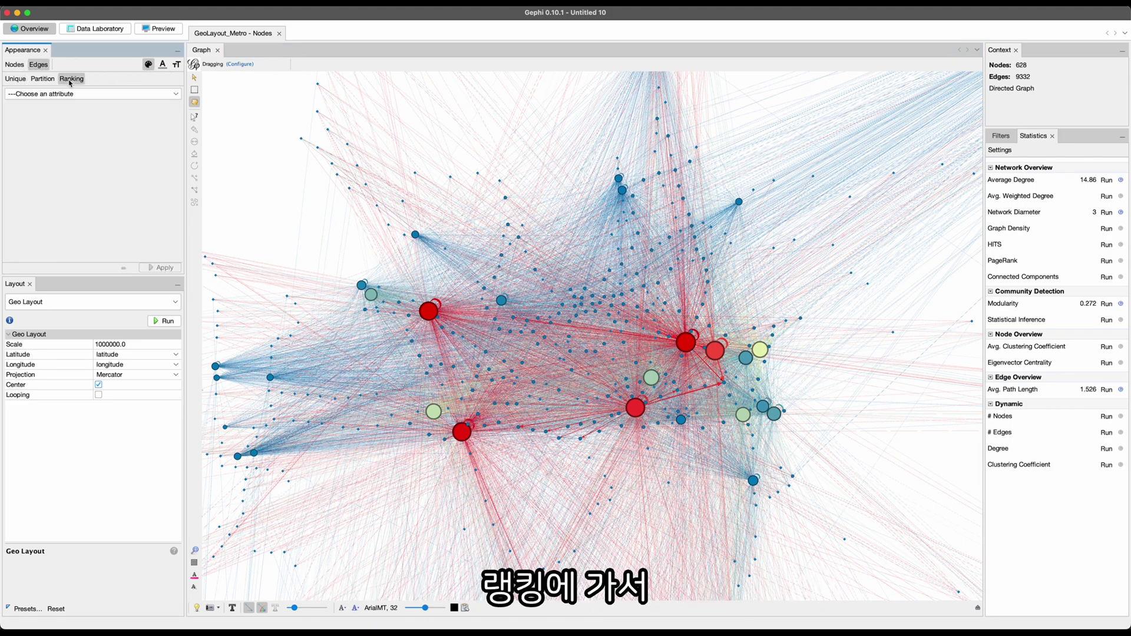
click(66, 94)
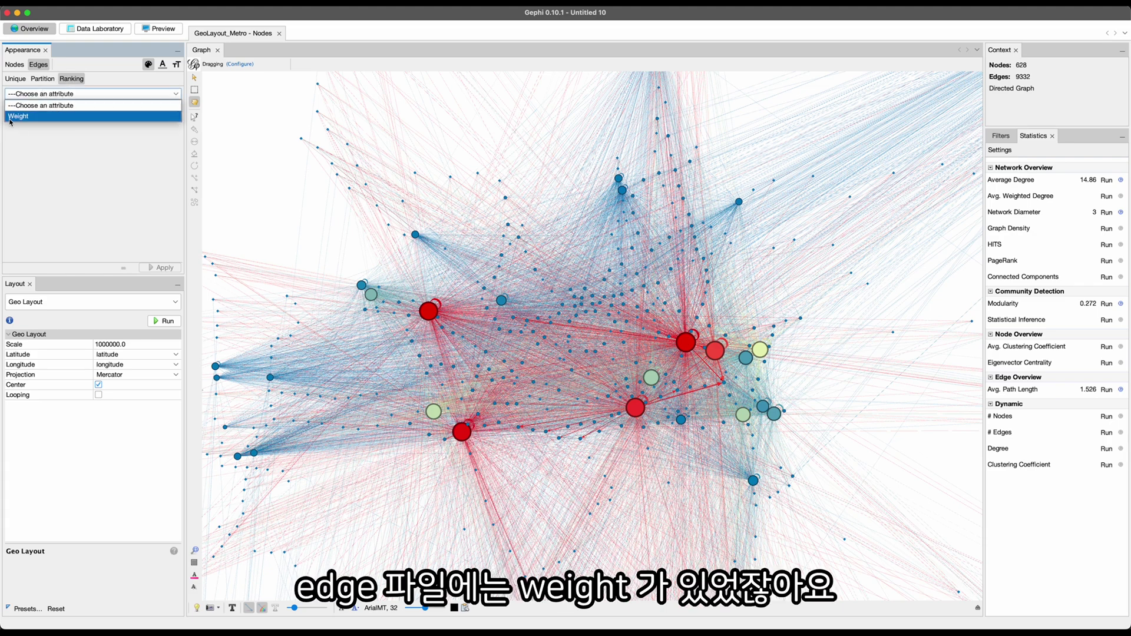
click(28, 118)
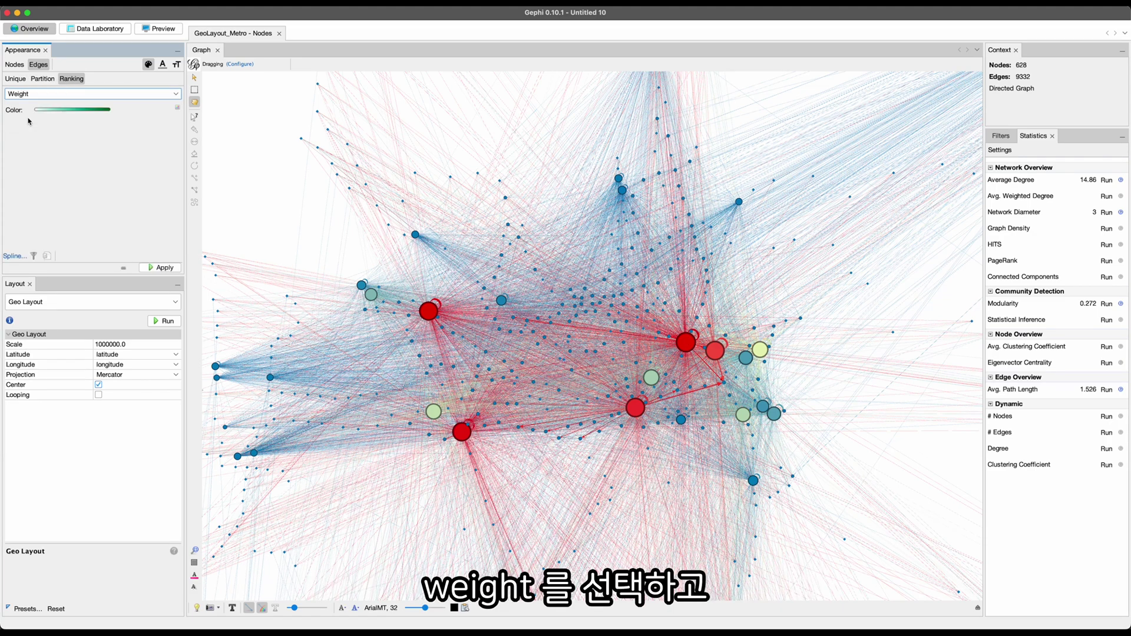
click(179, 109)
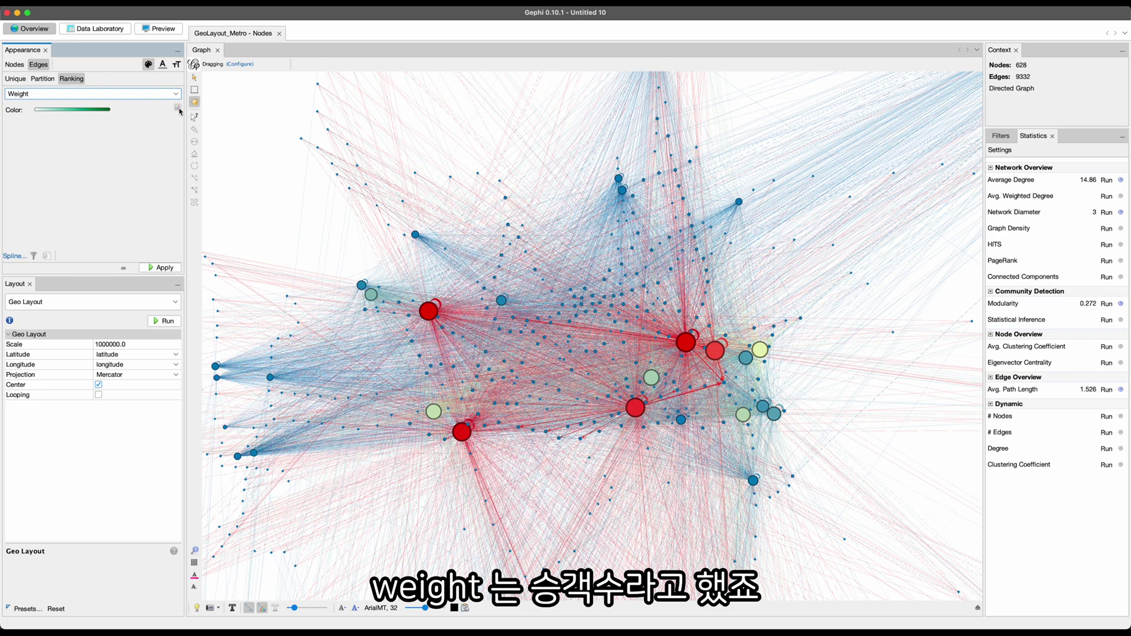
mouse_move(164, 112)
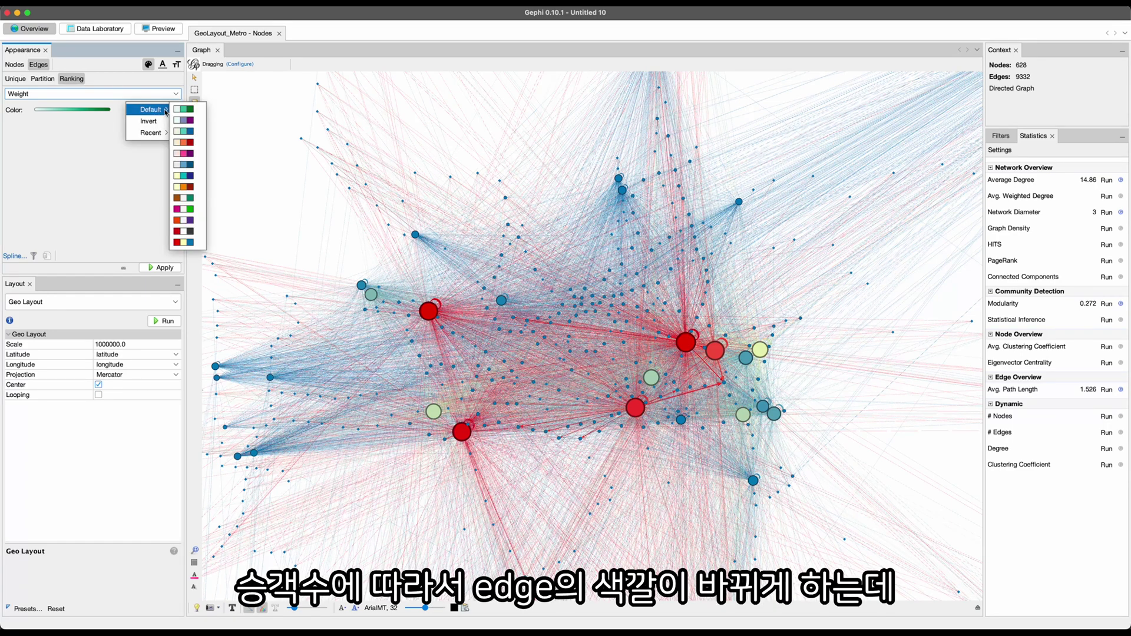
click(185, 242)
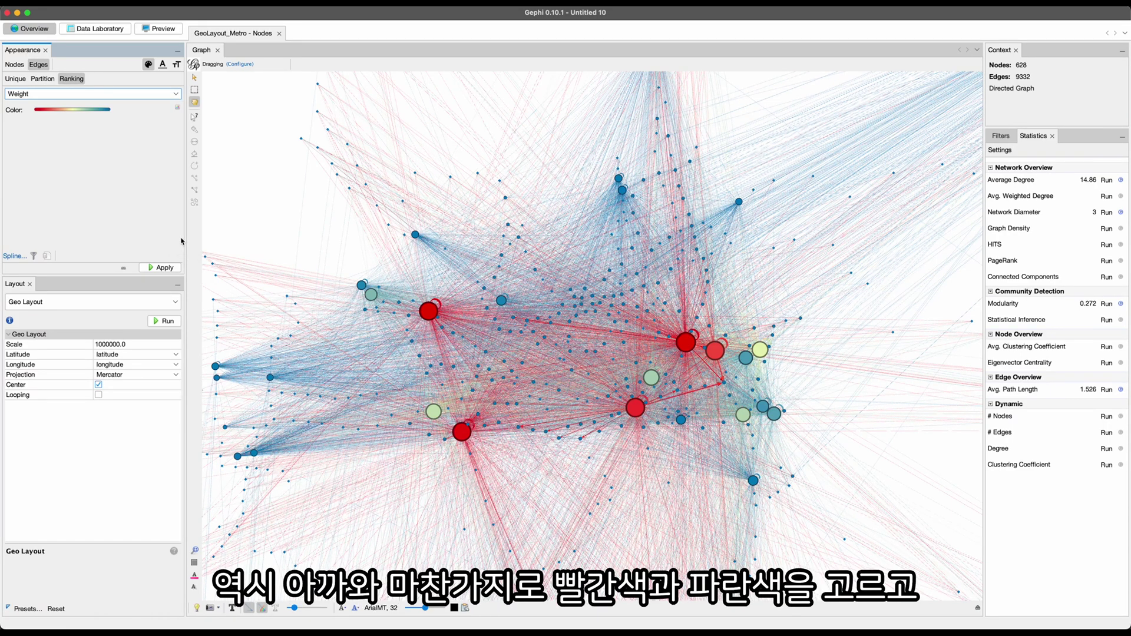
click(176, 110)
click(159, 124)
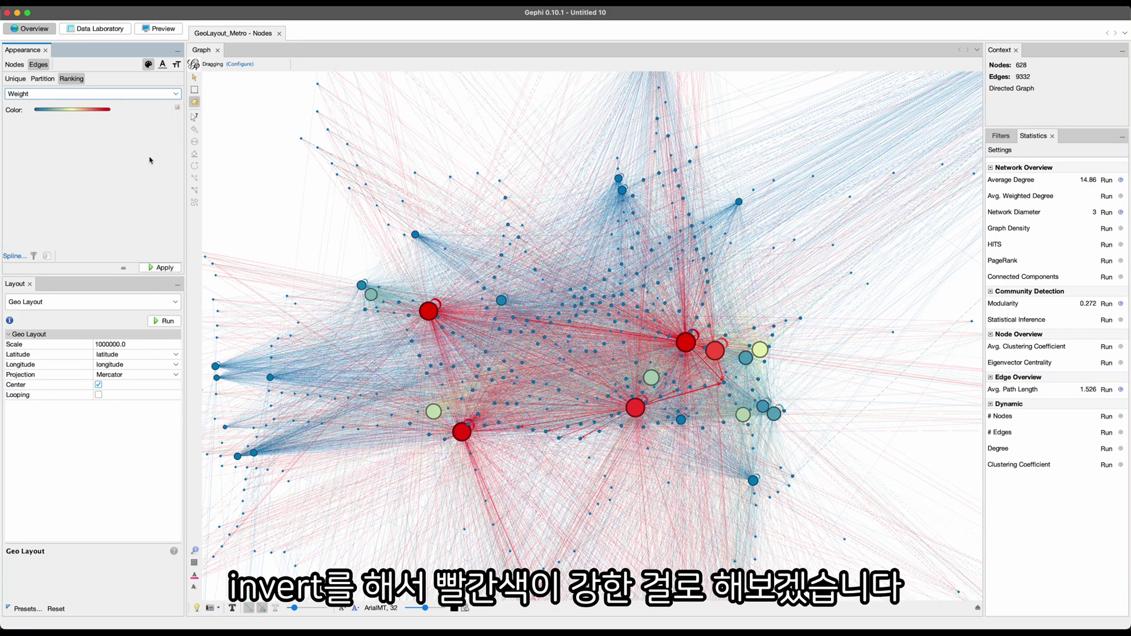
click(167, 268)
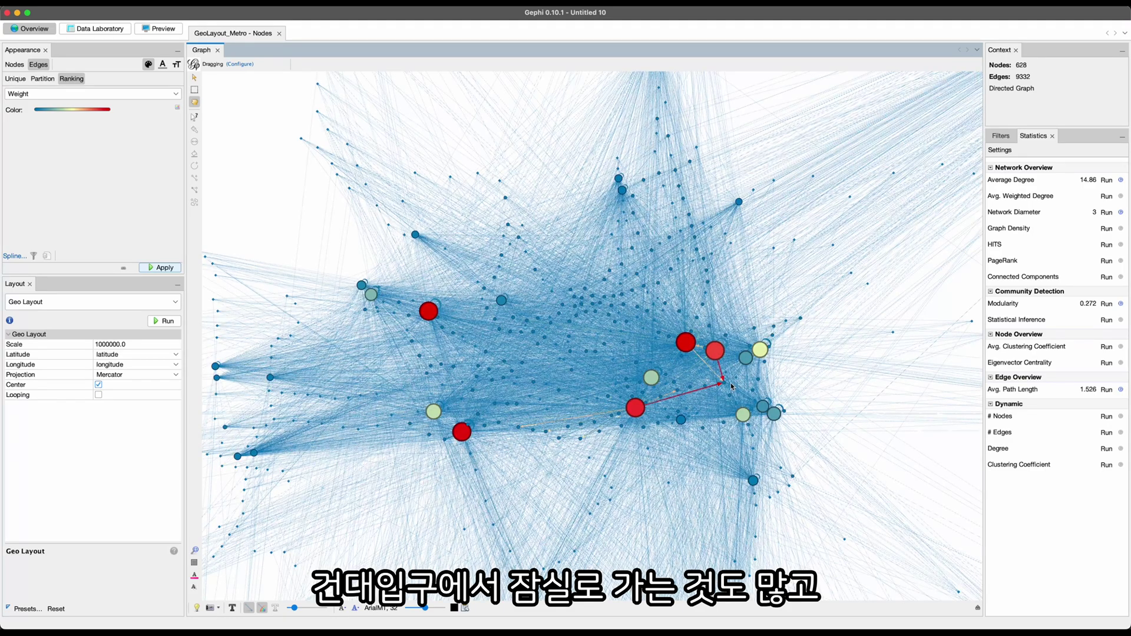
Step: Display the node labels in proportion to node size, reduce the overall label size, and hide the labels again
scroll(729, 386, up, 5)
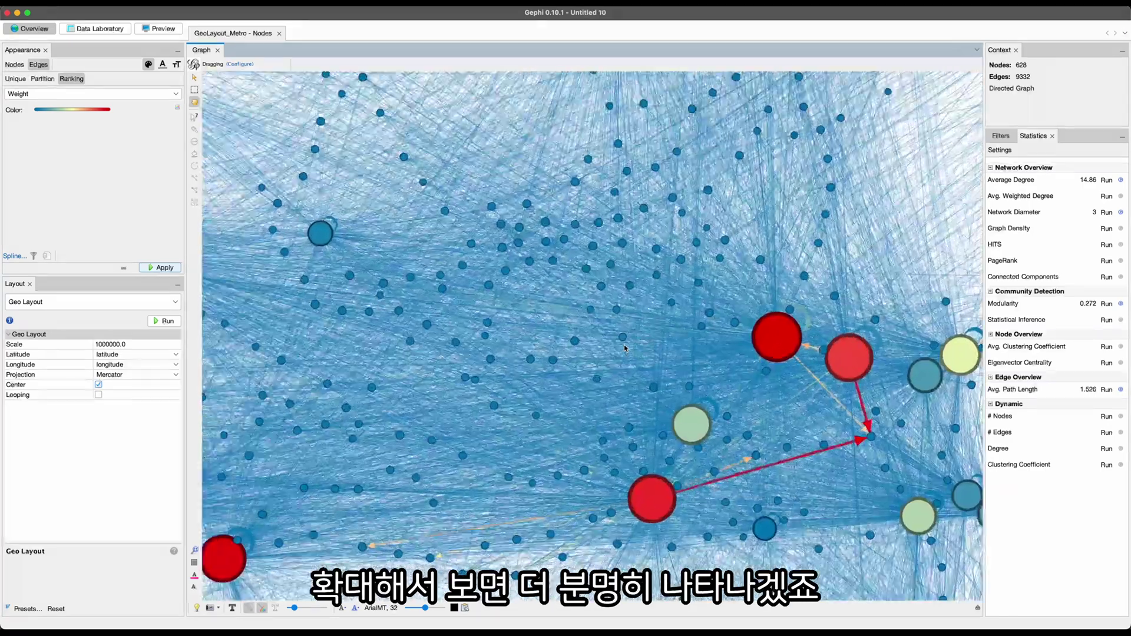
scroll(626, 350, down, 2)
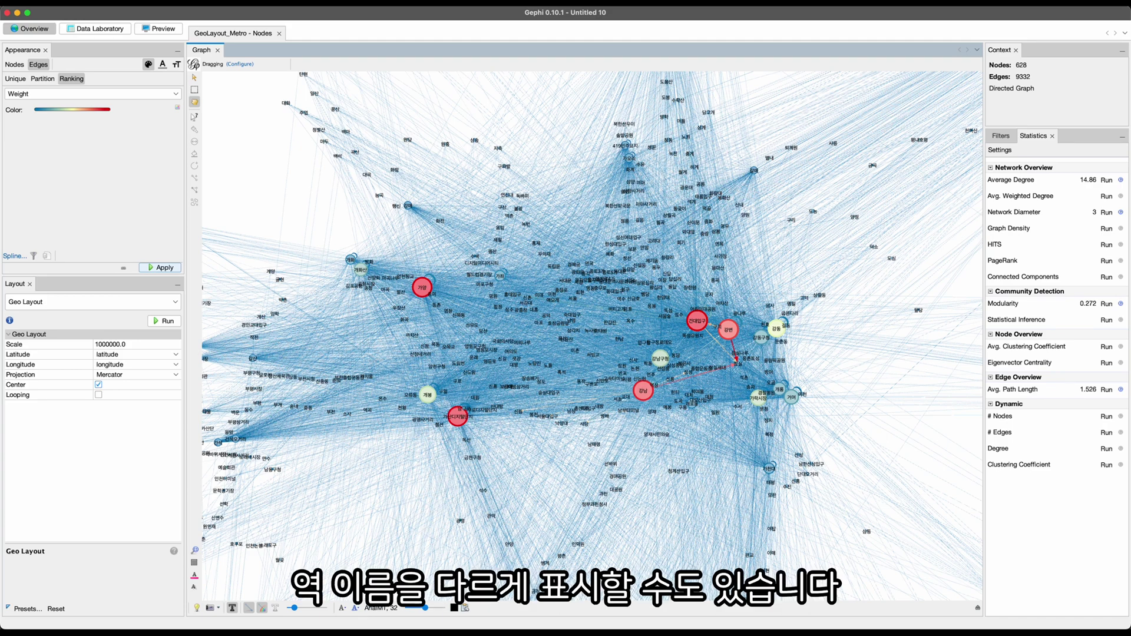
click(343, 608)
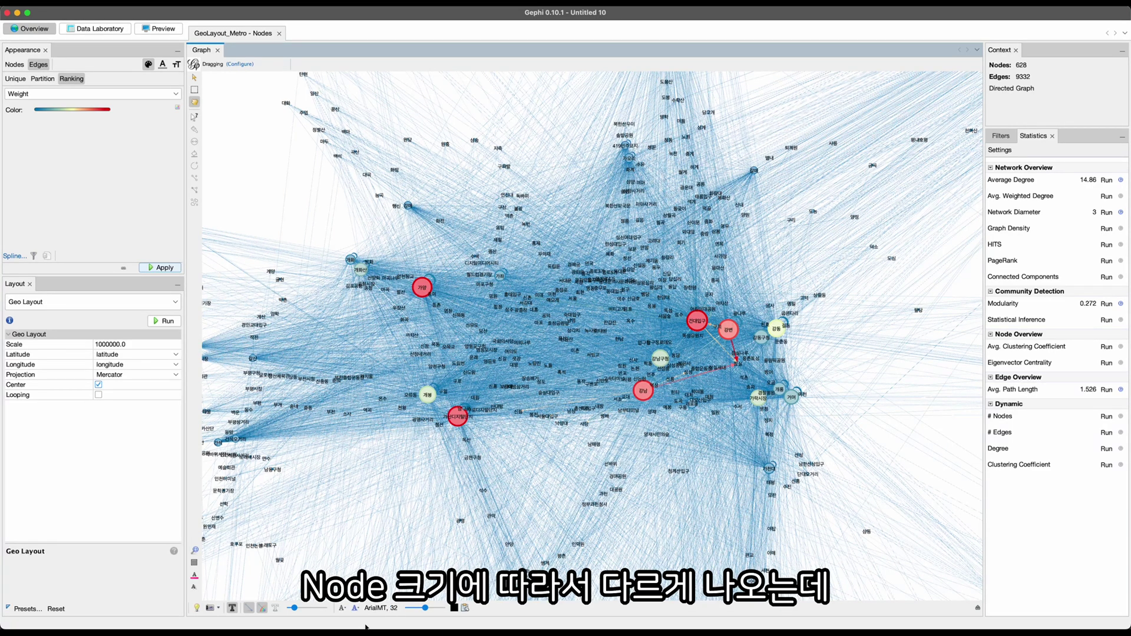
click(365, 622)
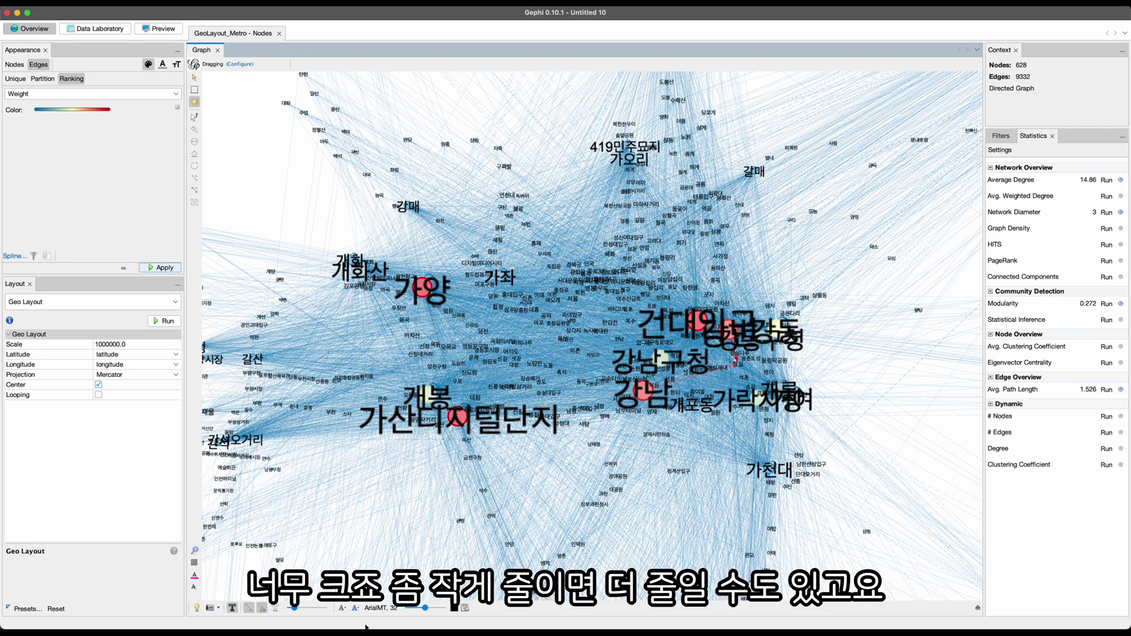
click(416, 610)
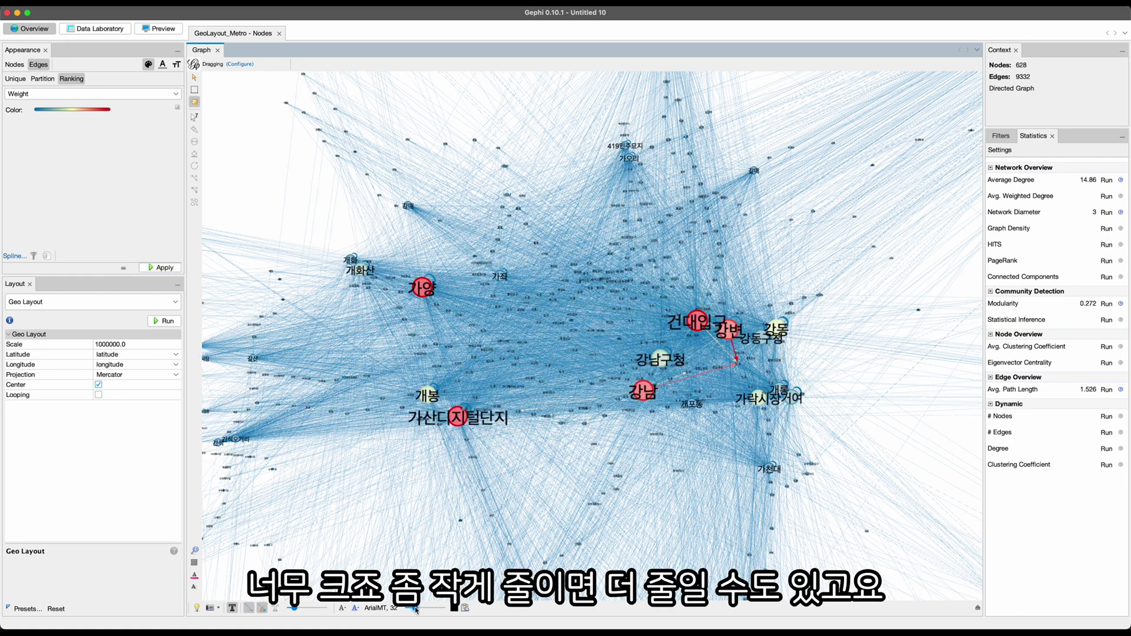
drag(416, 610, 450, 611)
click(416, 610)
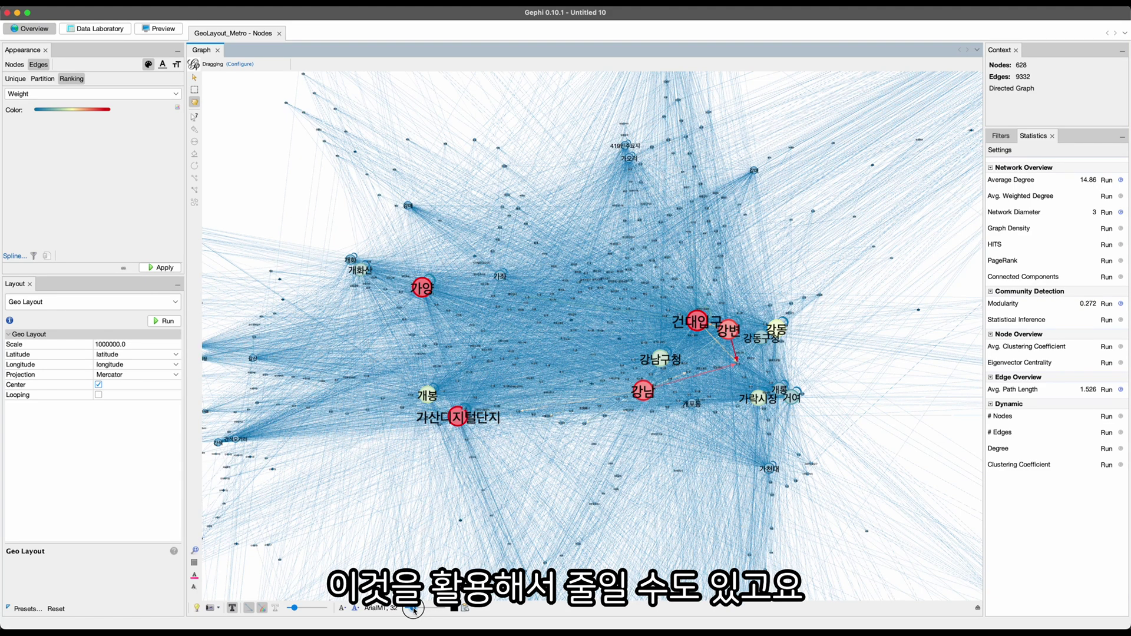
click(232, 607)
Step: Colour the nodes by the Modularity Class partition
click(14, 64)
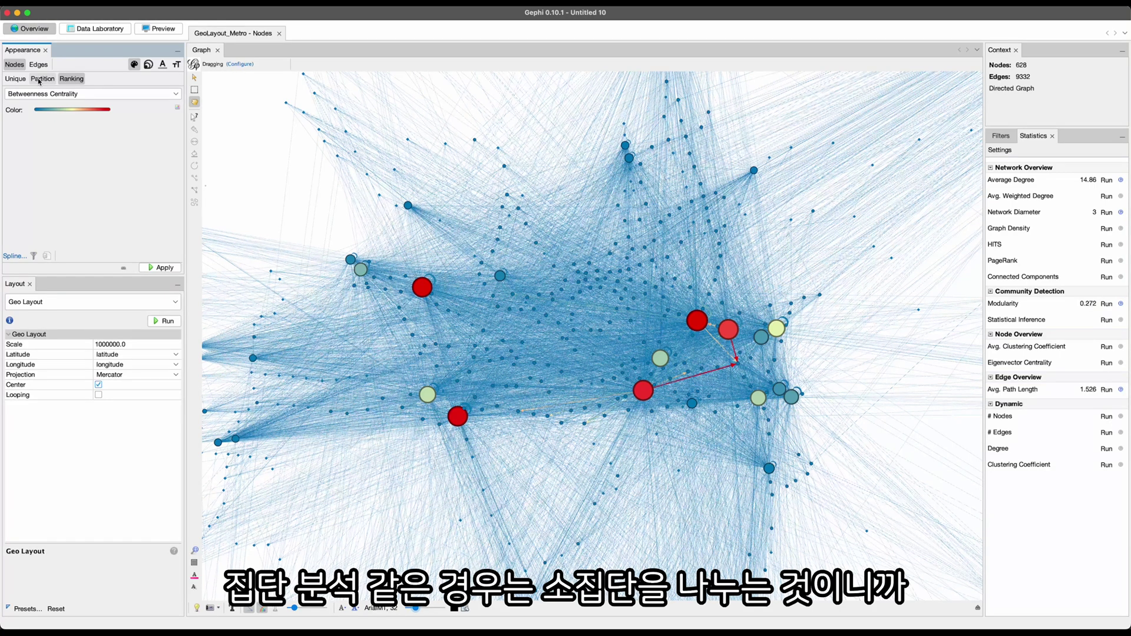
click(42, 81)
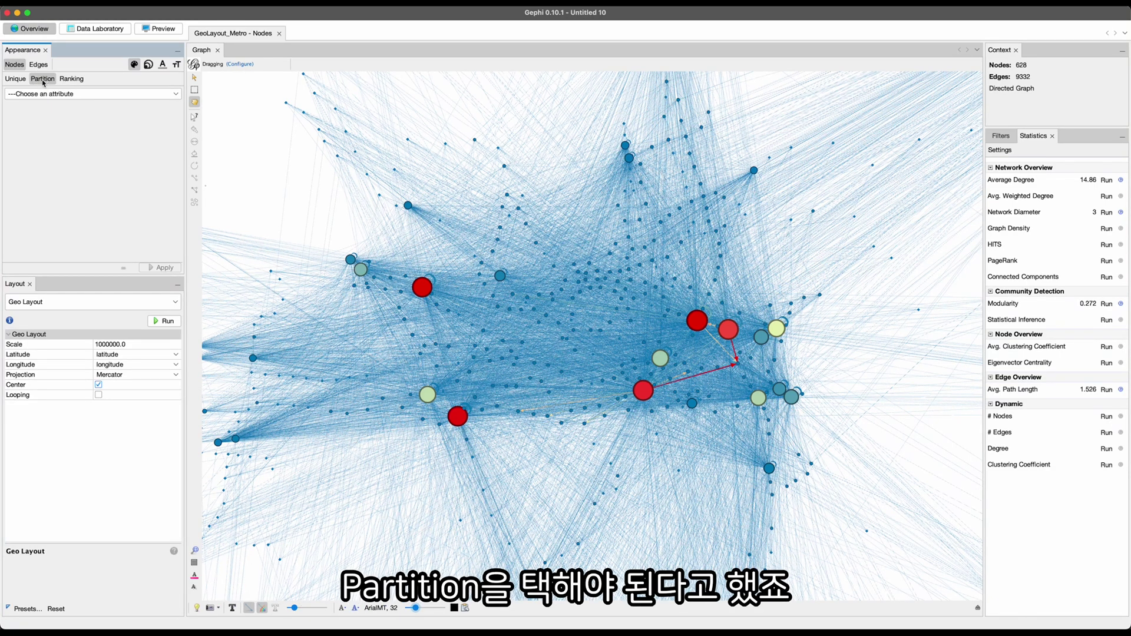
click(42, 94)
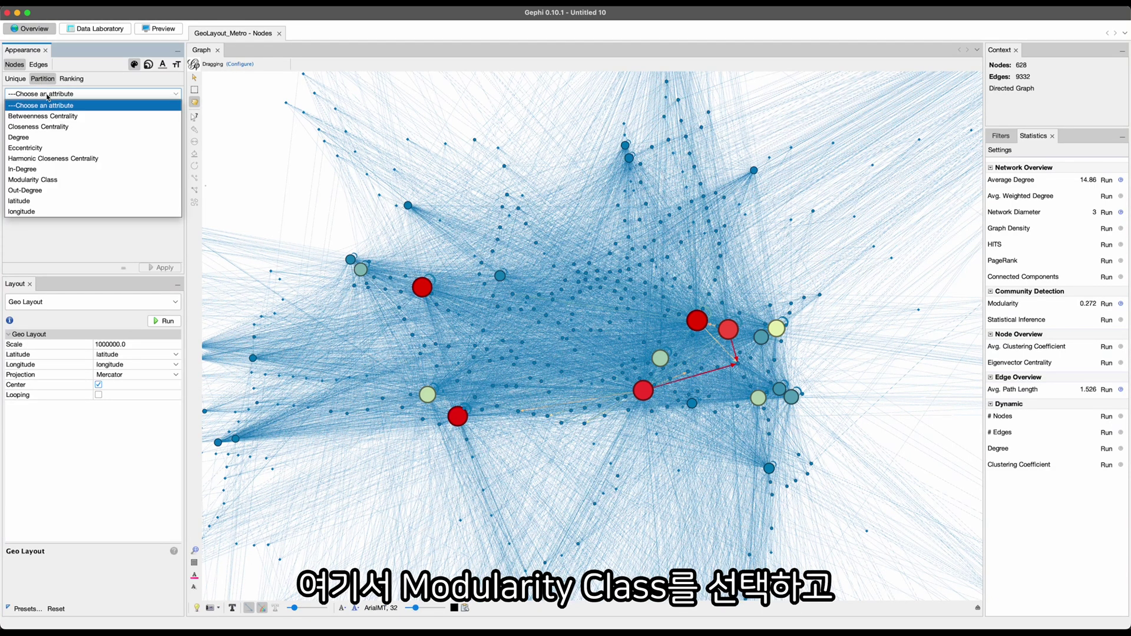
click(24, 180)
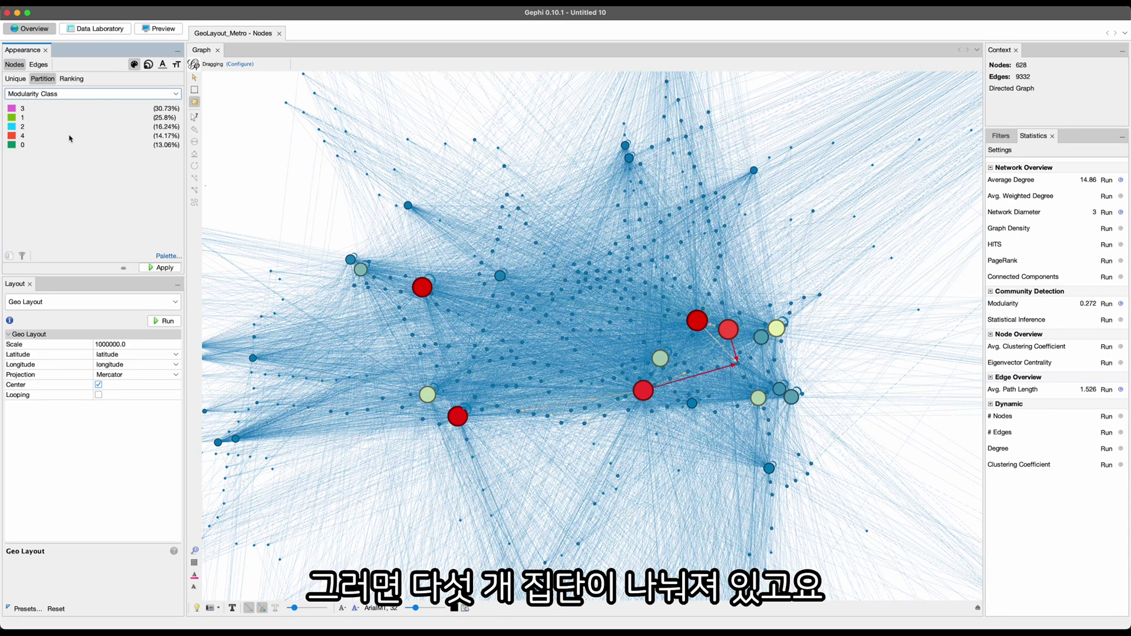
click(163, 268)
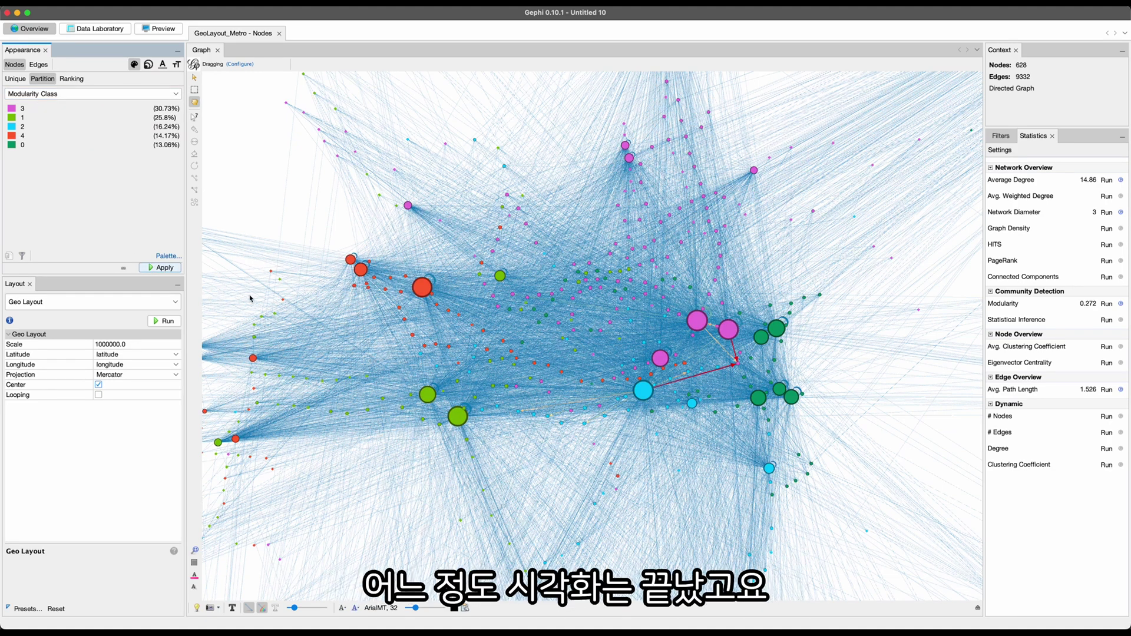
Step: Render the network in Preview with the Default preset and rerender it with an edge thickness of 0.01
click(163, 30)
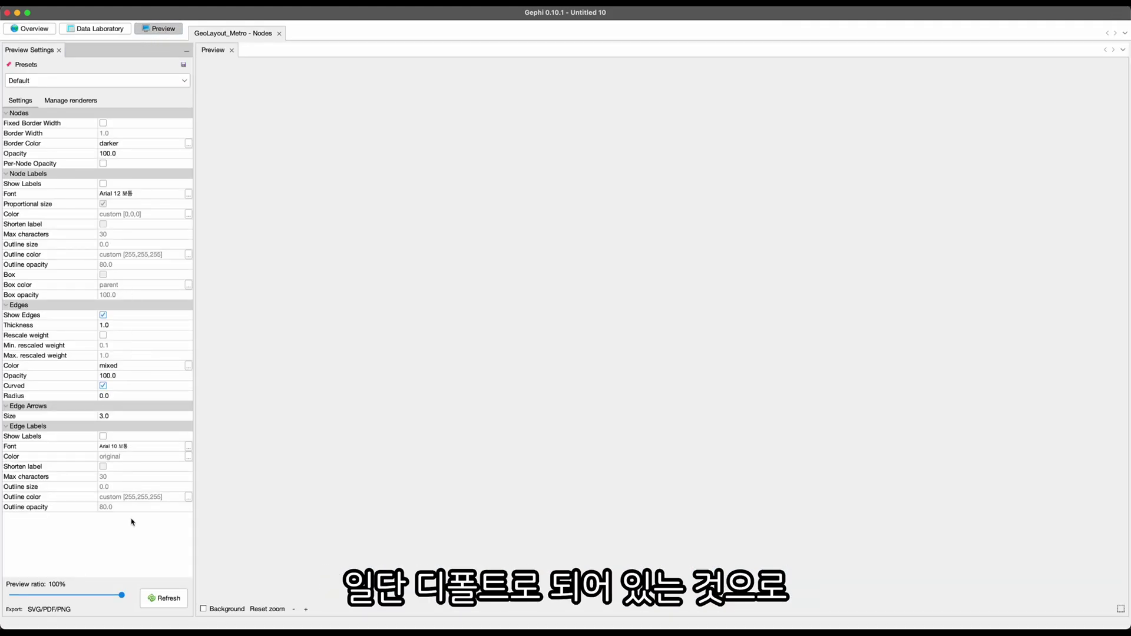
click(169, 598)
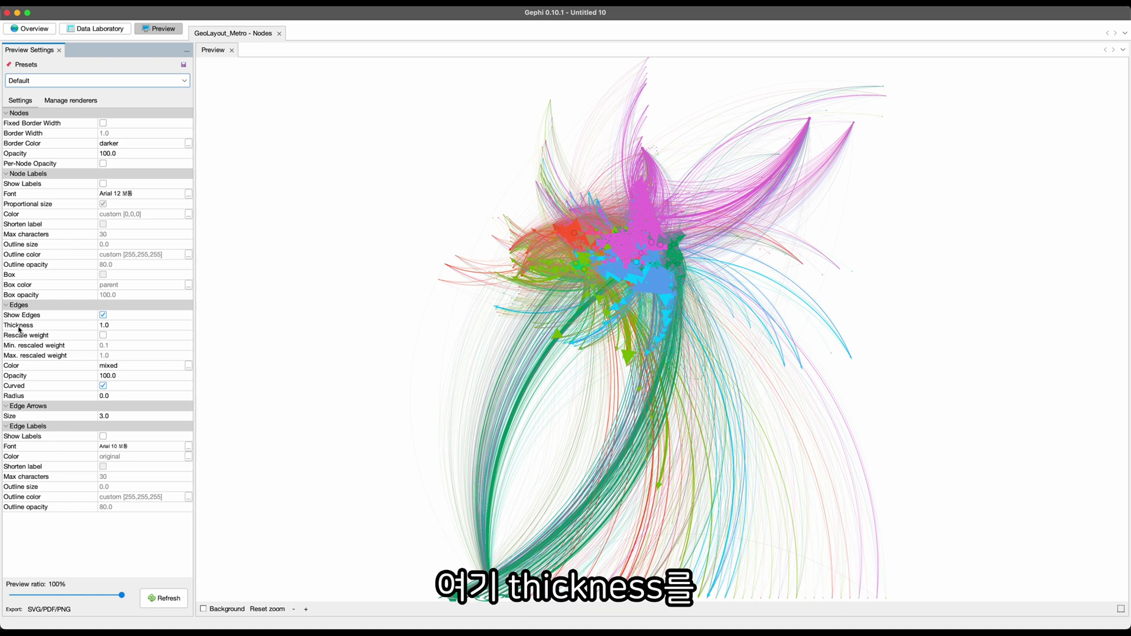
click(121, 328)
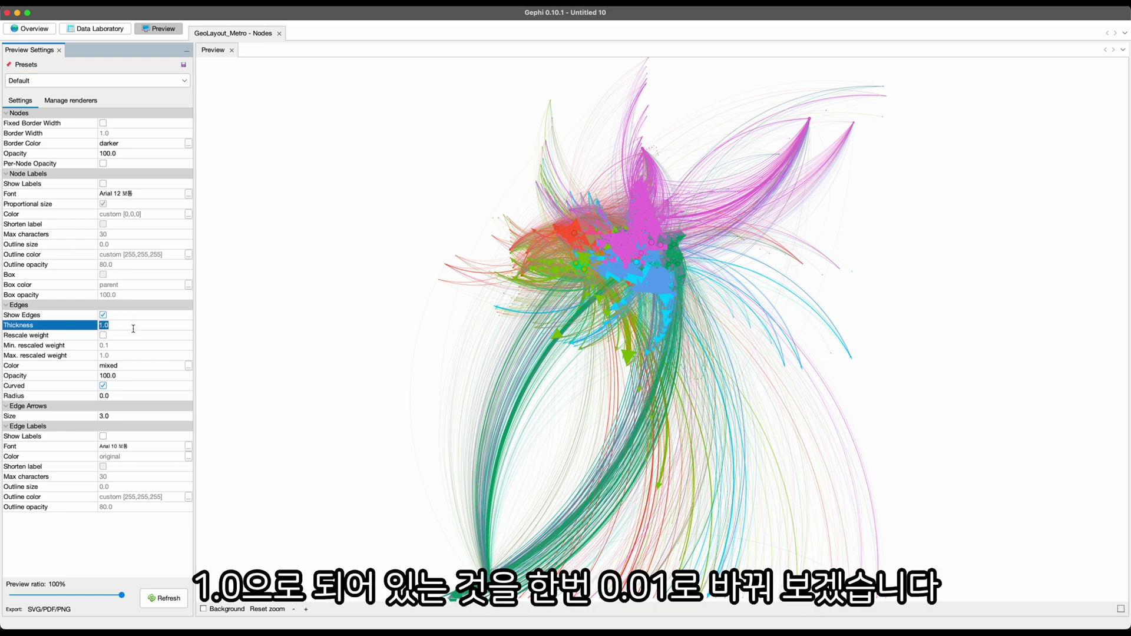
text(0.01)
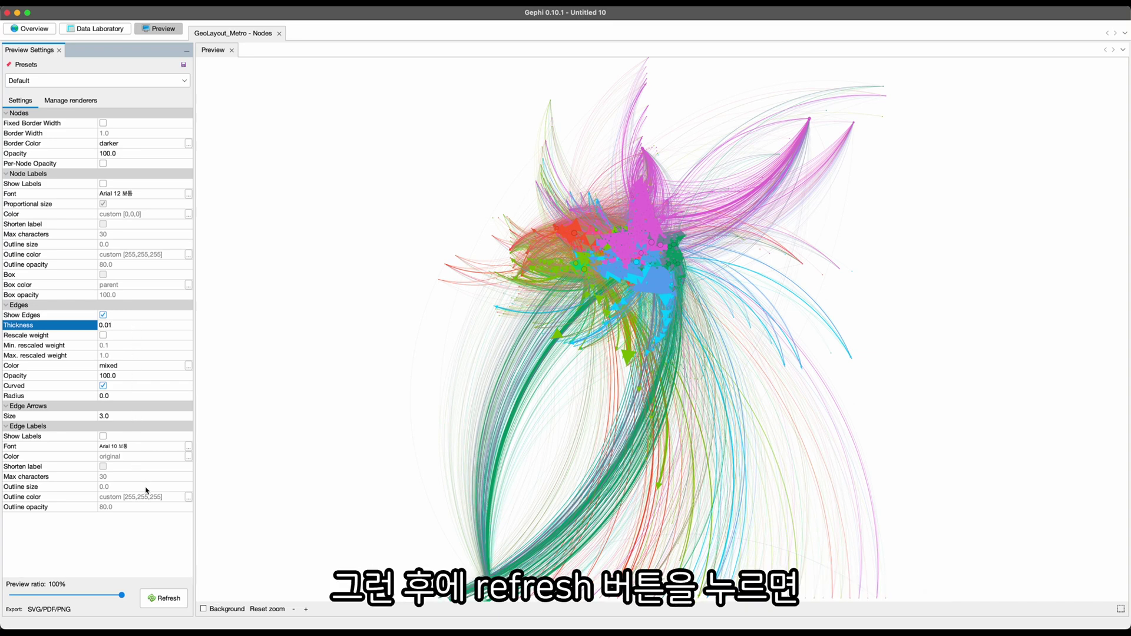
click(170, 601)
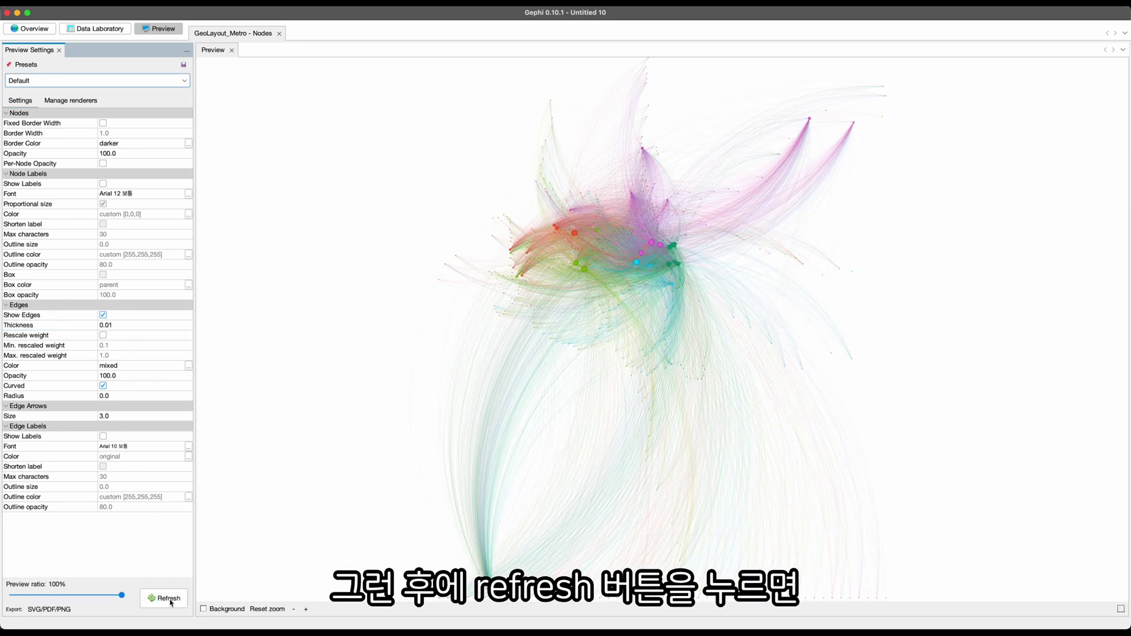
Step: Show node labels in the preview, rendering them first with proportional size and again with proportional size turned off
drag(499, 279, 558, 338)
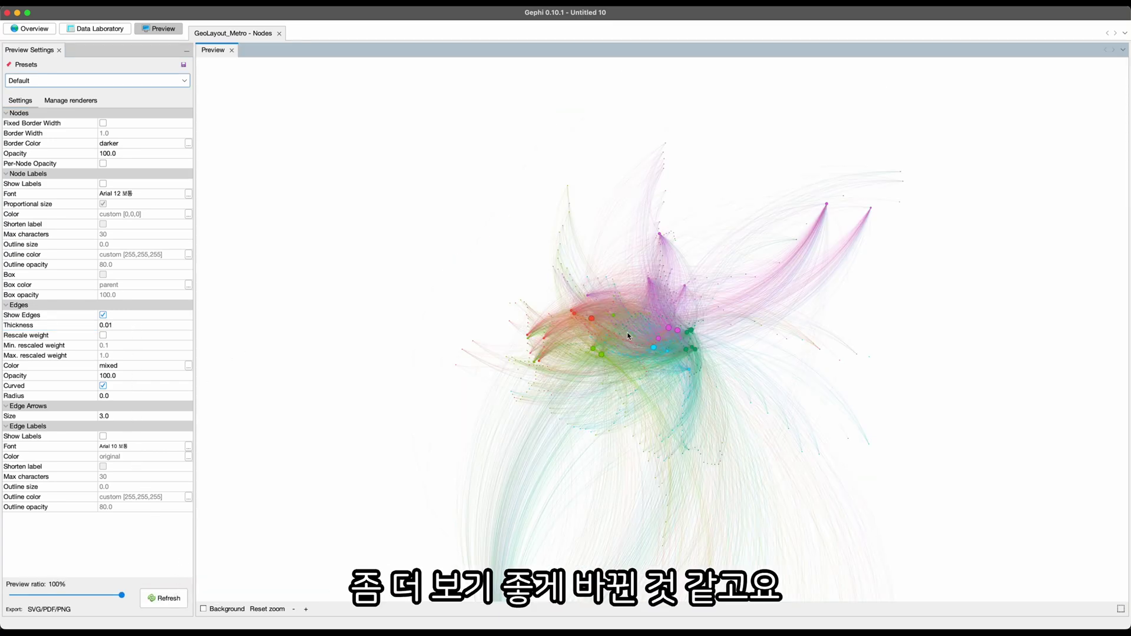
click(306, 610)
click(307, 610)
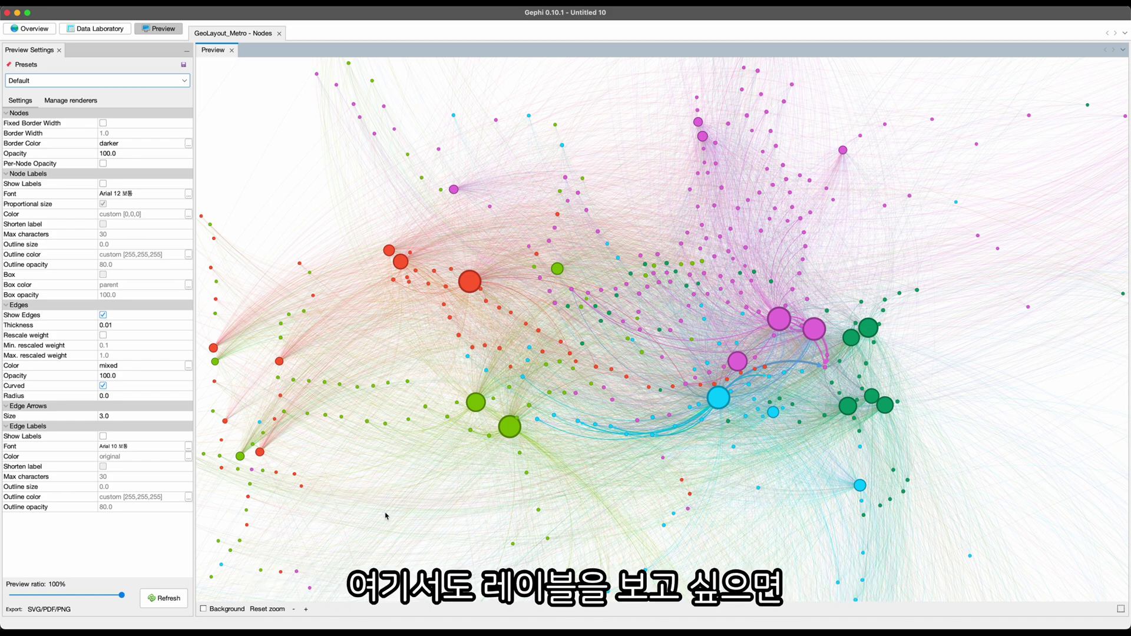
click(105, 185)
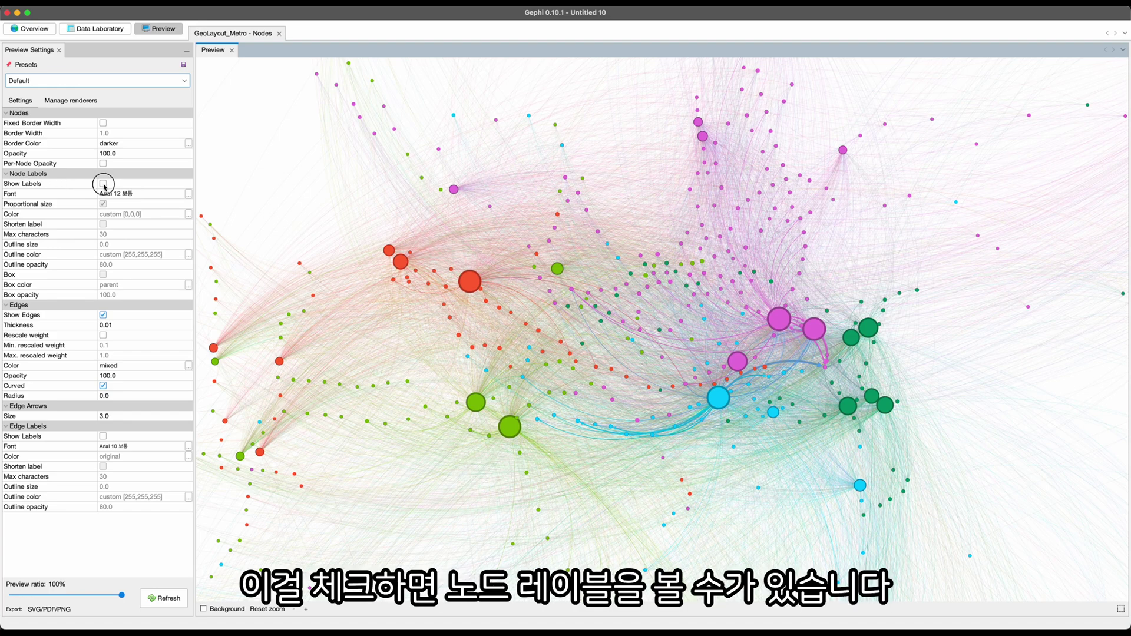
click(165, 598)
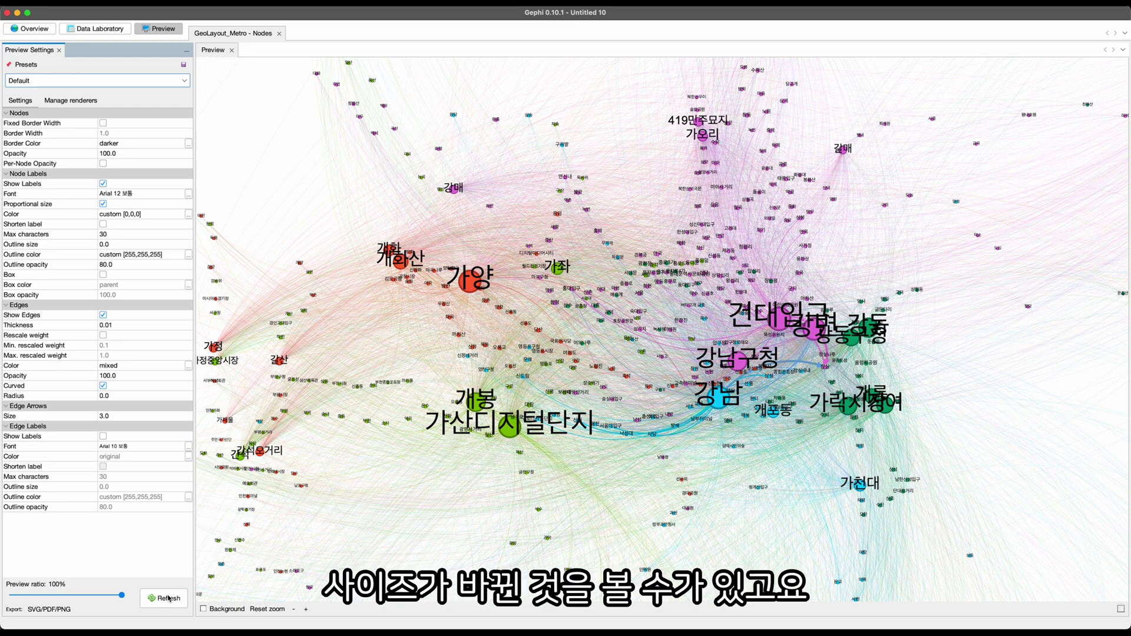
click(103, 204)
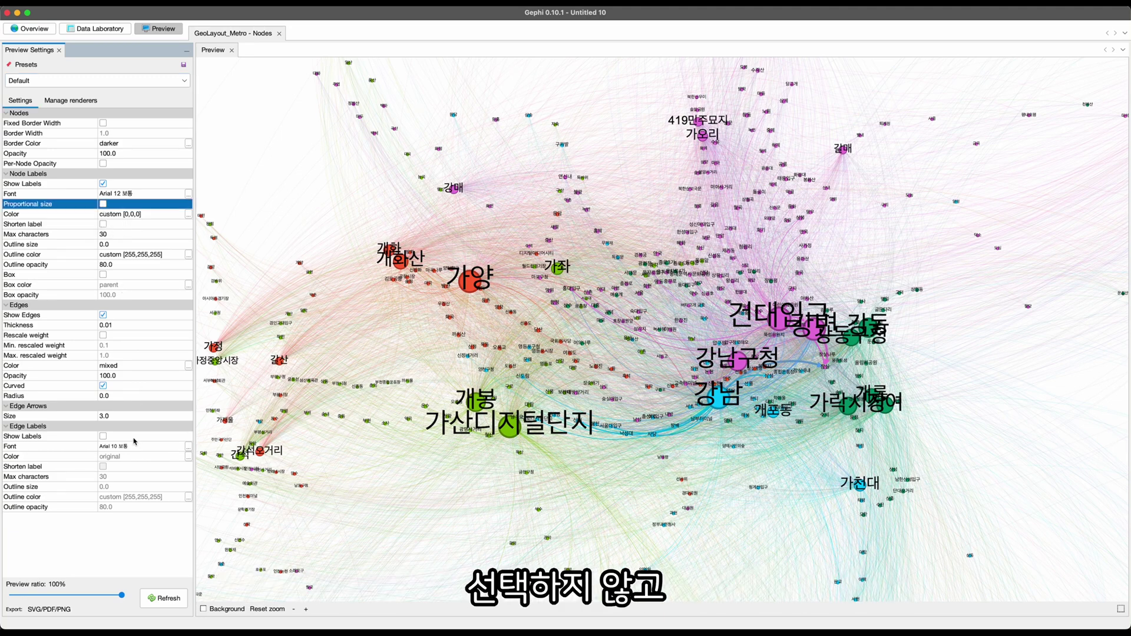
click(167, 600)
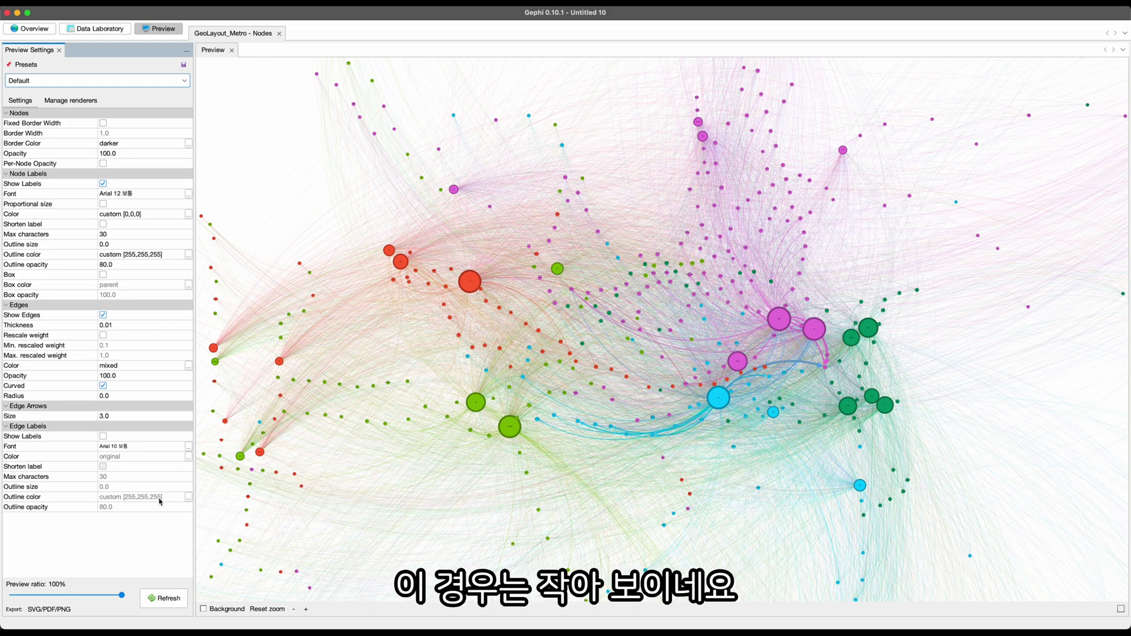
Step: Set the preview's node label font size to 36 and render the labels, and hide the node labels again
click(188, 195)
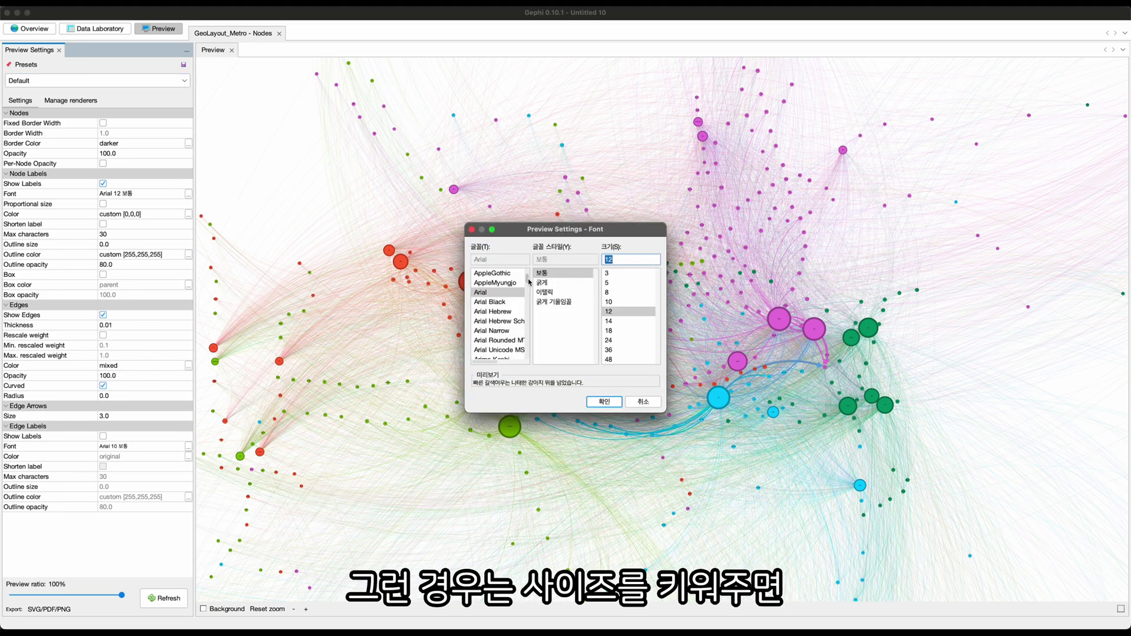
click(611, 351)
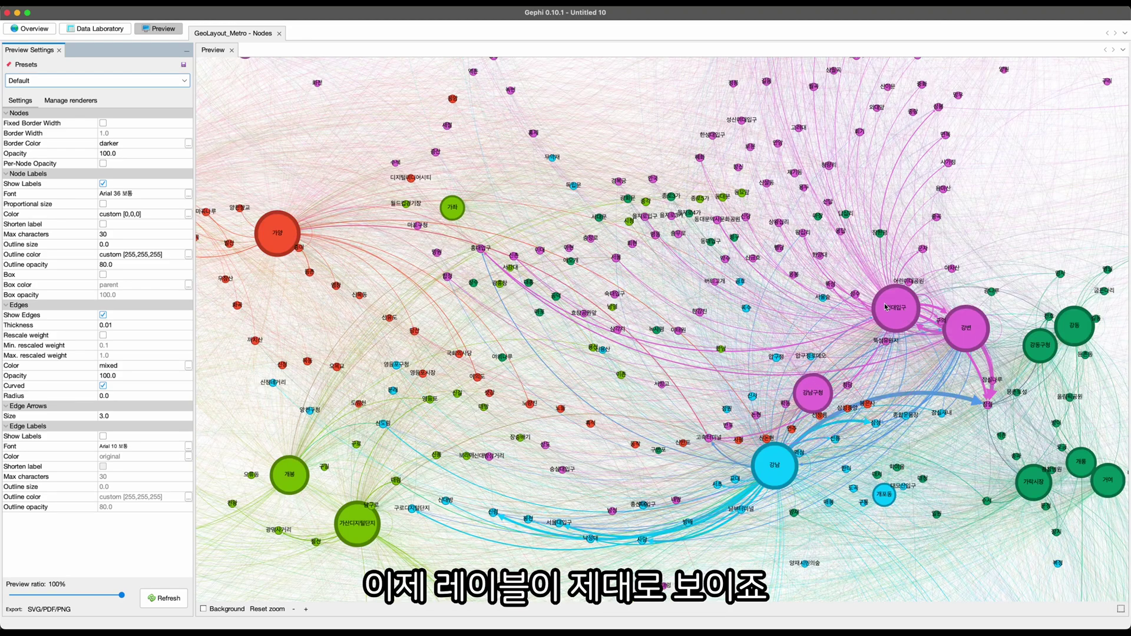
click(104, 185)
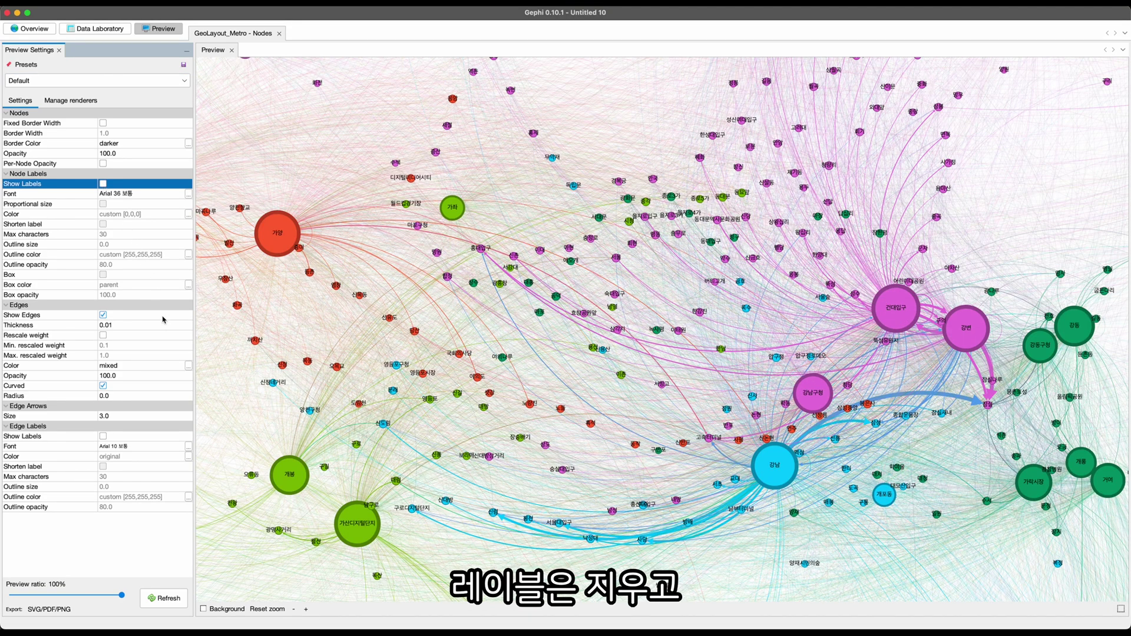
click(293, 609)
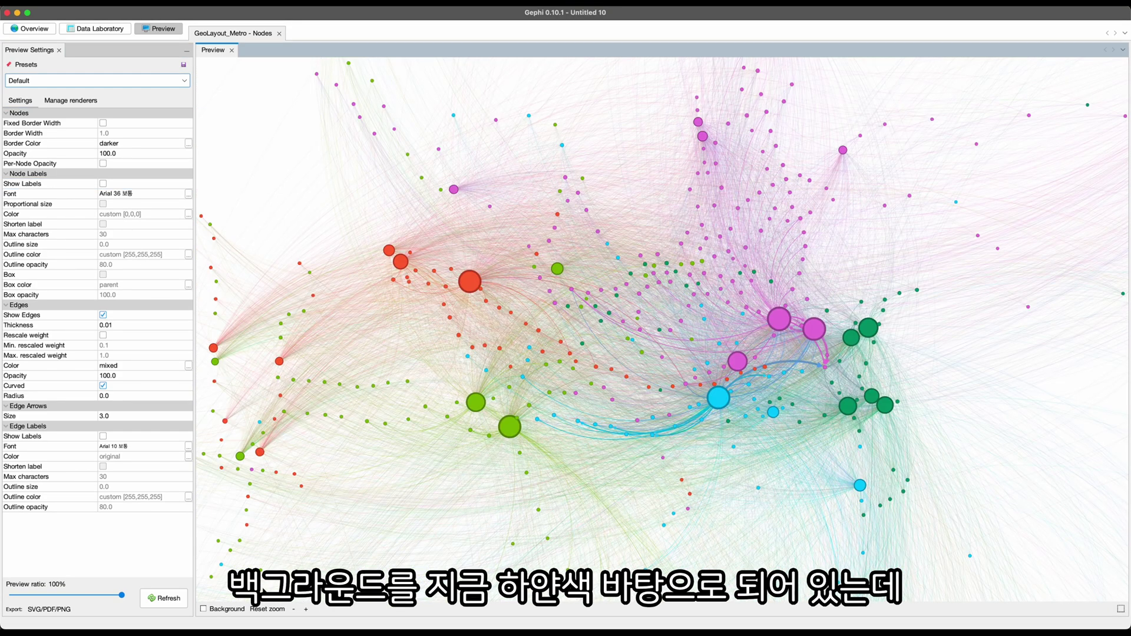
Step: Set the preview background to a near-black colour, hex 0F0F0F
click(212, 609)
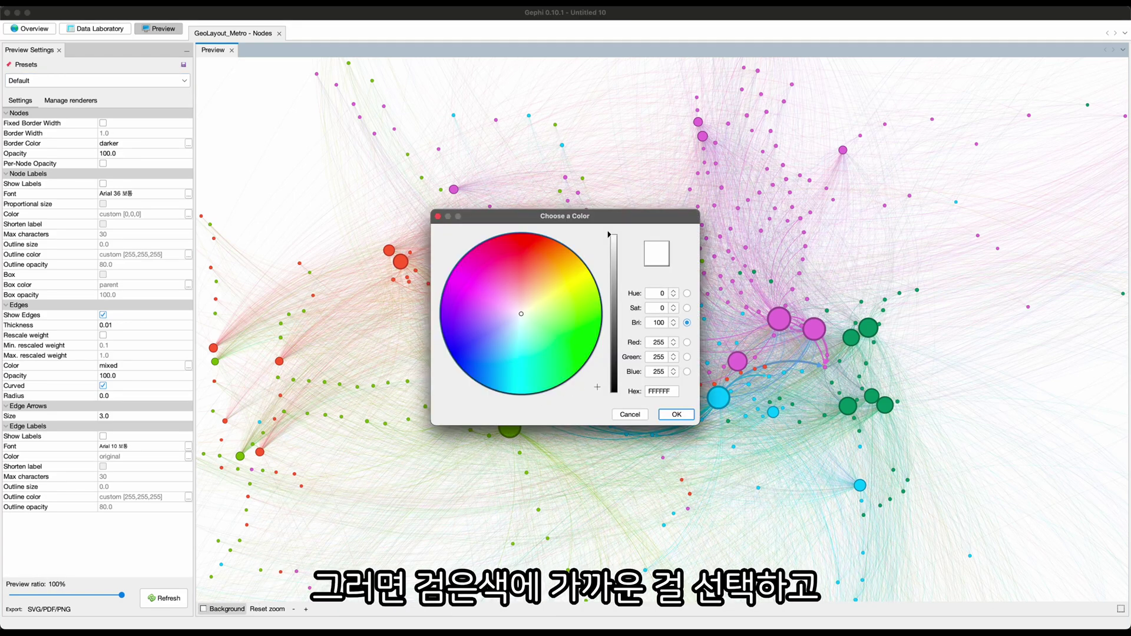
drag(614, 386, 618, 403)
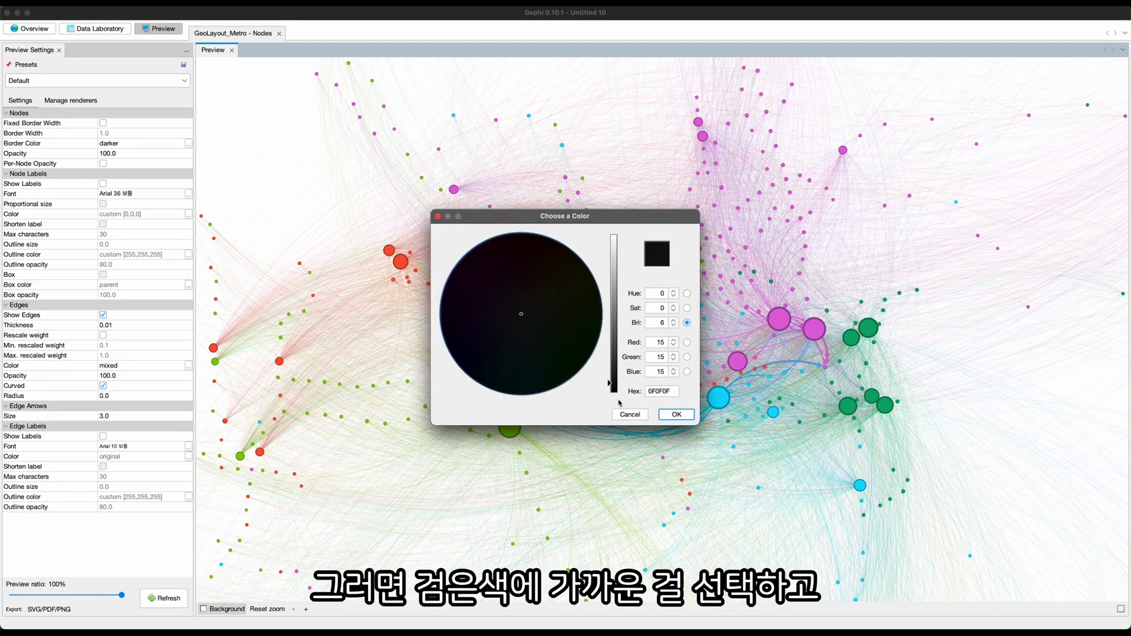
click(676, 414)
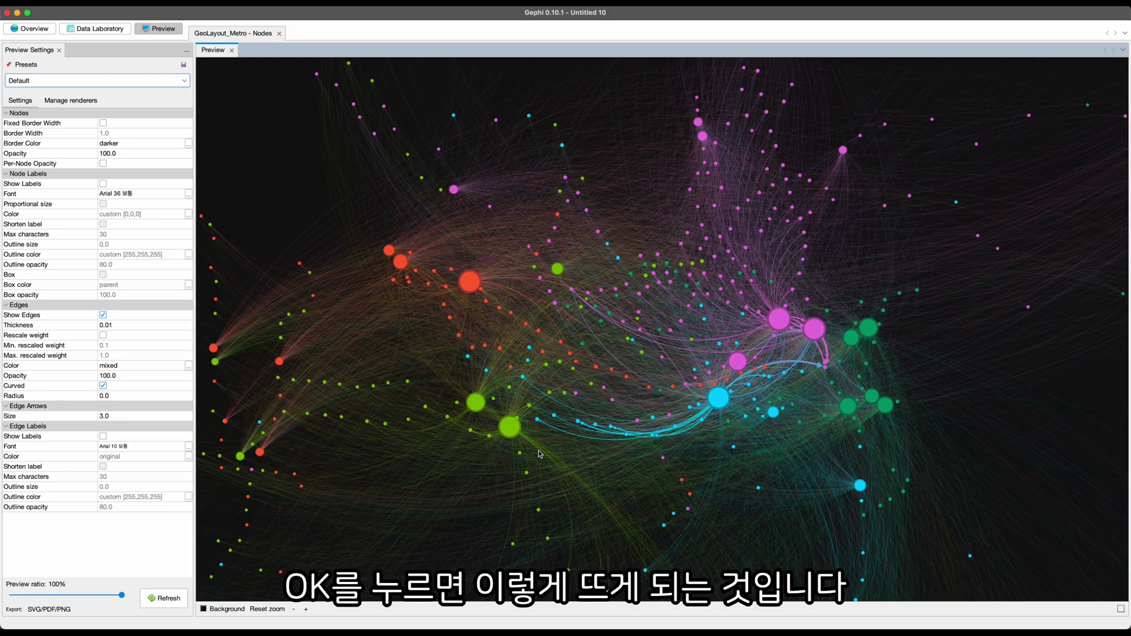